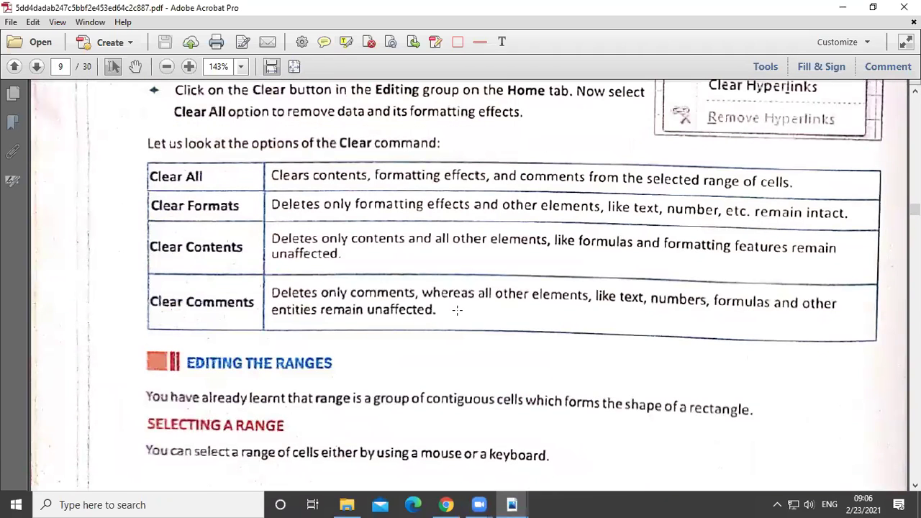
# Look through the textbook PDF's Excel chapter from the Clear command options on page 9 to the SUM function on page 19.
pyautogui.scroll(1, 457, 309)
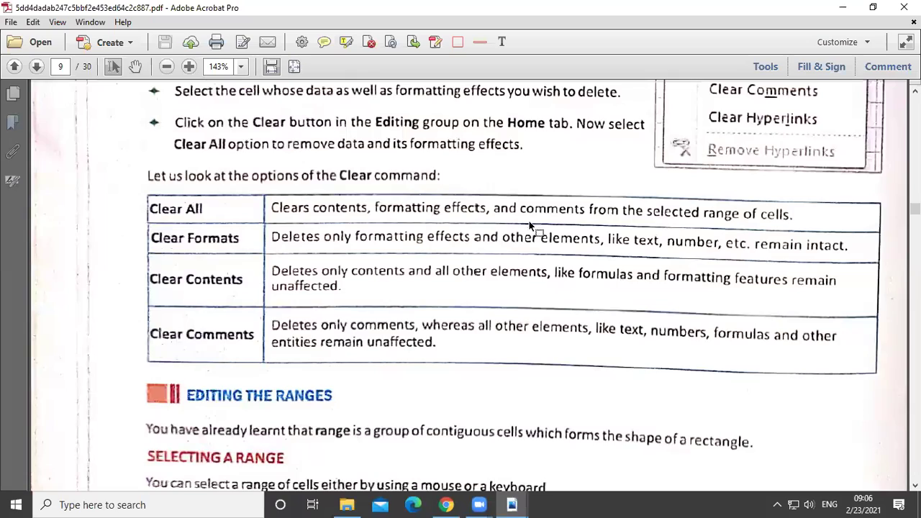
pyautogui.keyDown('ctrl'); pyautogui.scroll(-1, 532, 231); pyautogui.keyUp('ctrl')
pyautogui.scroll(-10, 532, 231)
pyautogui.scroll(-20, 467, 288)
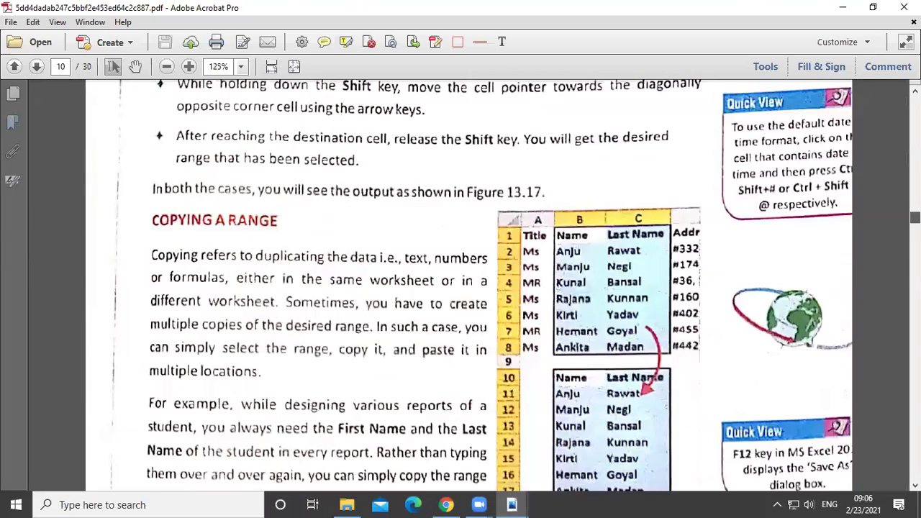
pyautogui.scroll(-15, 468, 287)
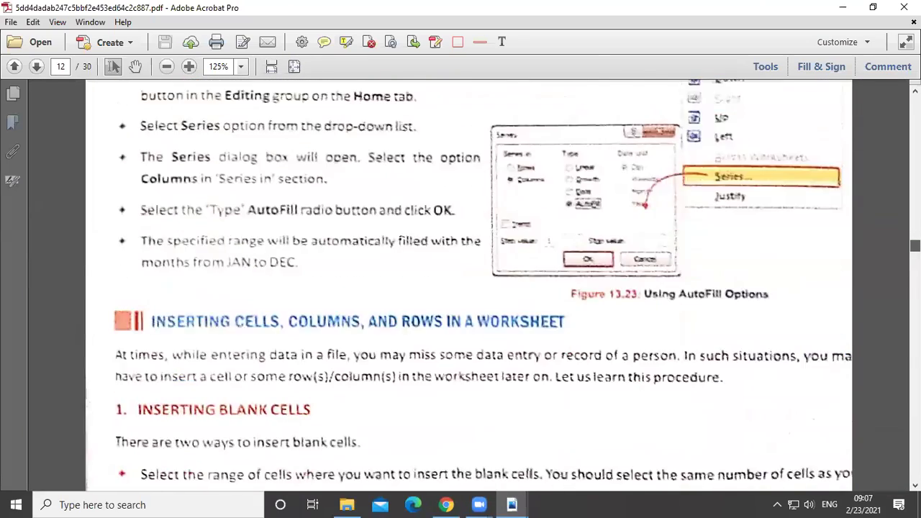
pyautogui.scroll(-20, 468, 287)
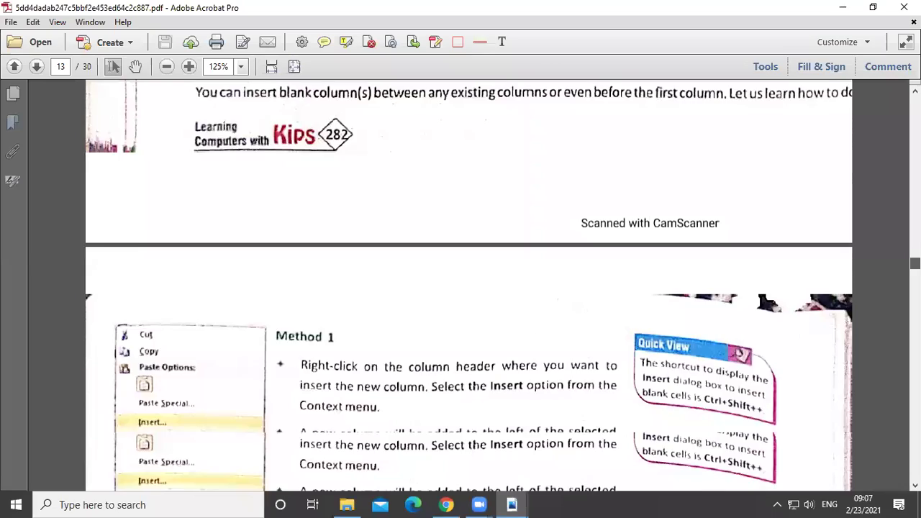
pyautogui.scroll(-20, 468, 288)
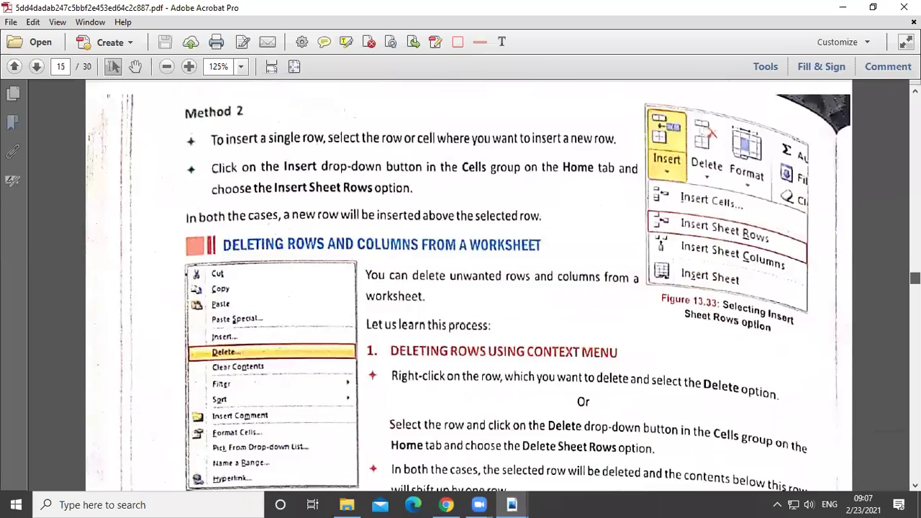
pyautogui.scroll(-5, 468, 288)
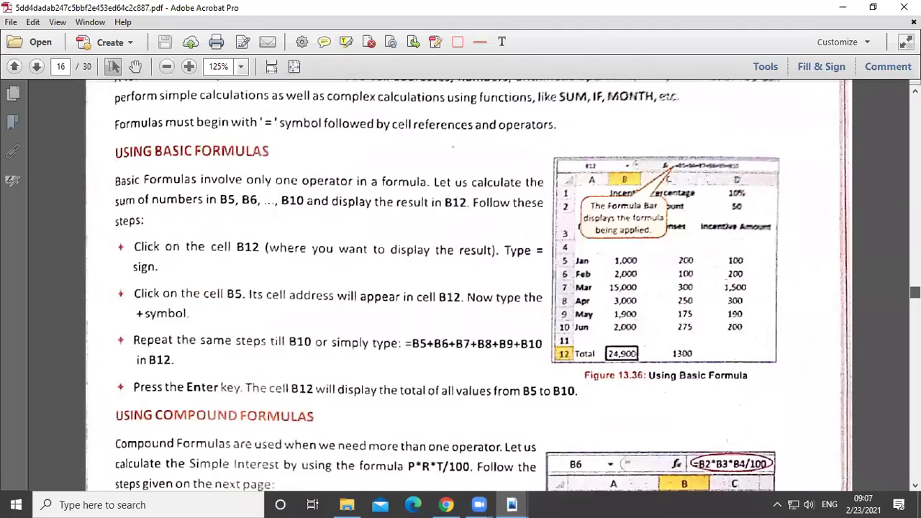
pyautogui.scroll(-8, 689, 245)
pyautogui.scroll(-20, 689, 244)
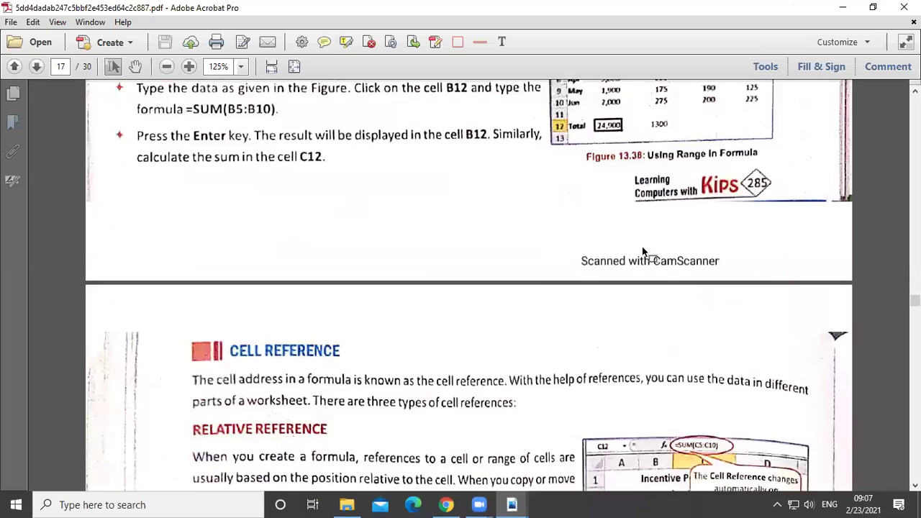
pyautogui.scroll(-20, 475, 261)
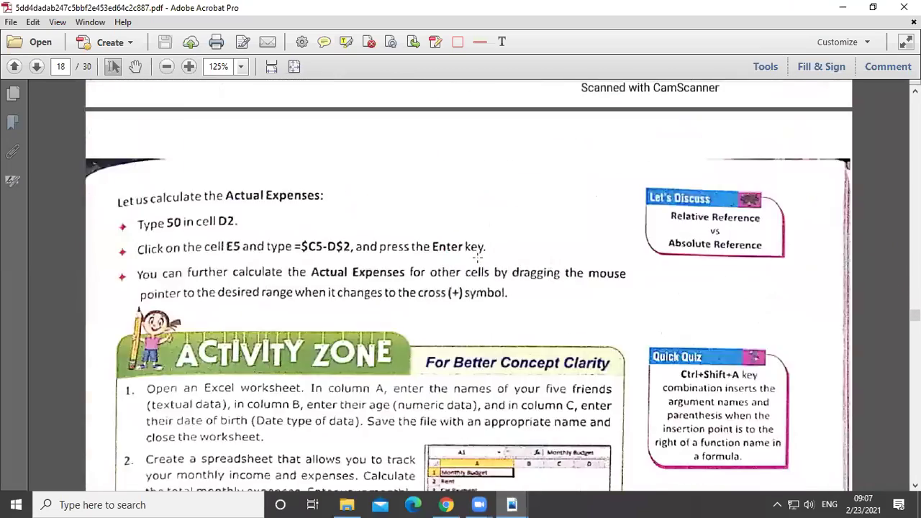
pyautogui.scroll(-3, 481, 259)
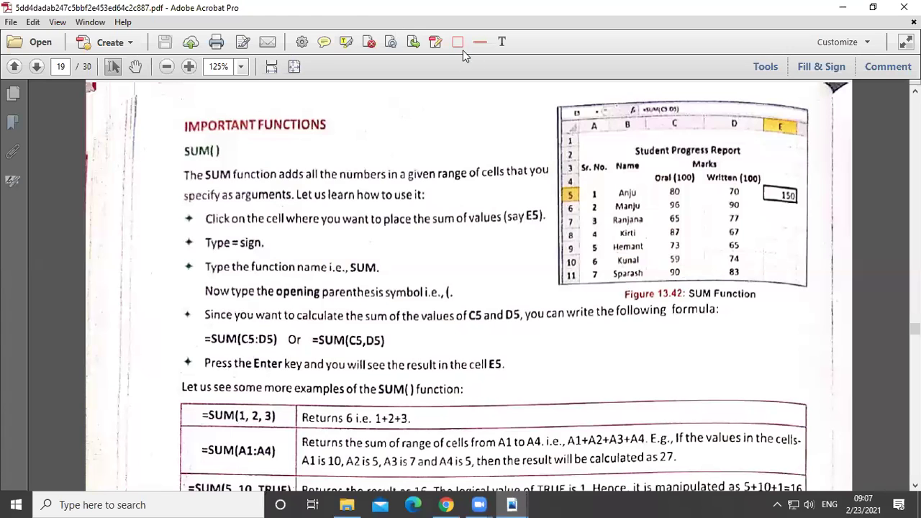
# Switch to Microsoft Excel and open the recent workbook "class 9 B".
pyautogui.moveTo(129, 87)
pyautogui.mouseDown()
pyautogui.moveTo(366, 195)
pyautogui.moveTo(422, 189)
pyautogui.moveTo(471, 158)
pyautogui.moveTo(539, 378)
pyautogui.moveTo(539, 415)
pyautogui.moveTo(559, 405)
pyautogui.moveTo(555, 398)
pyautogui.mouseUp()
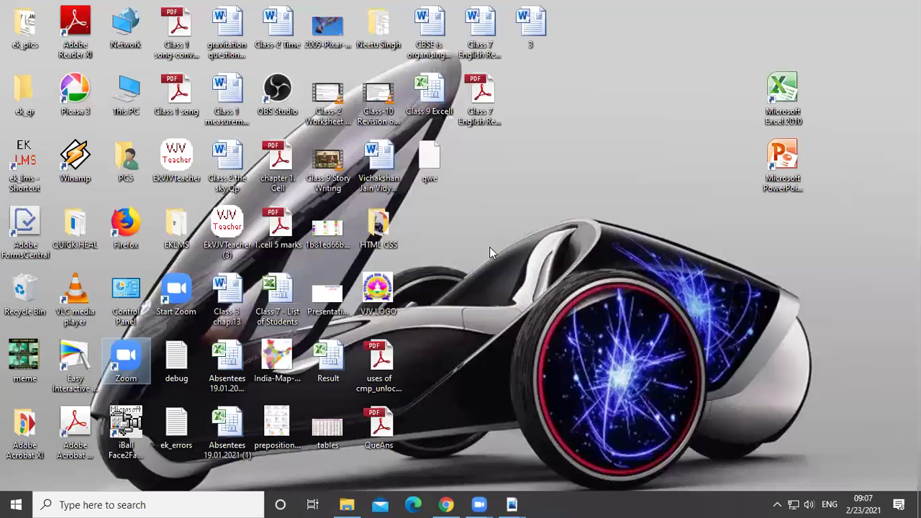
pyautogui.click(392, 63)
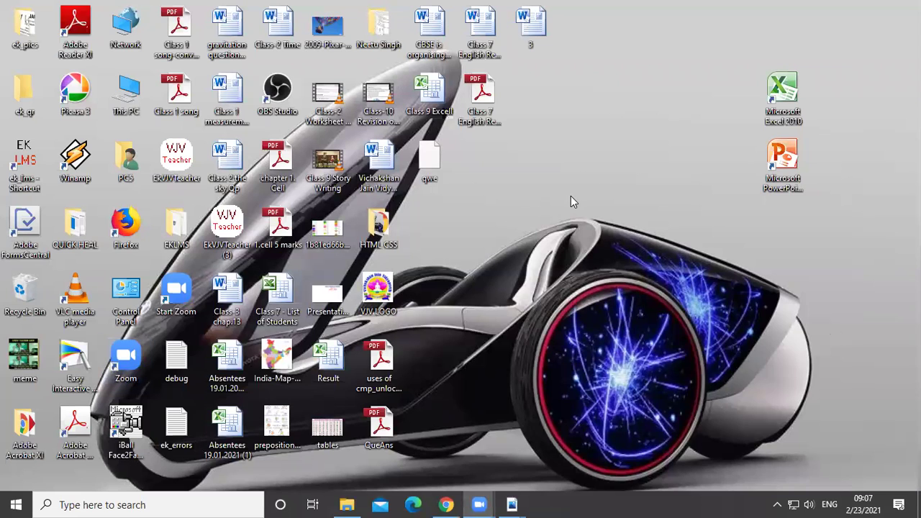
pyautogui.doubleClick(782, 92)
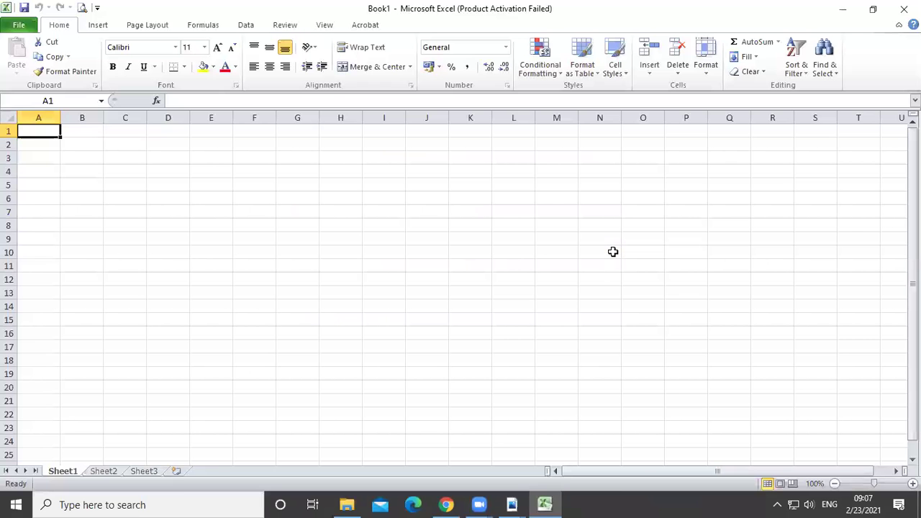
pyautogui.click(19, 25)
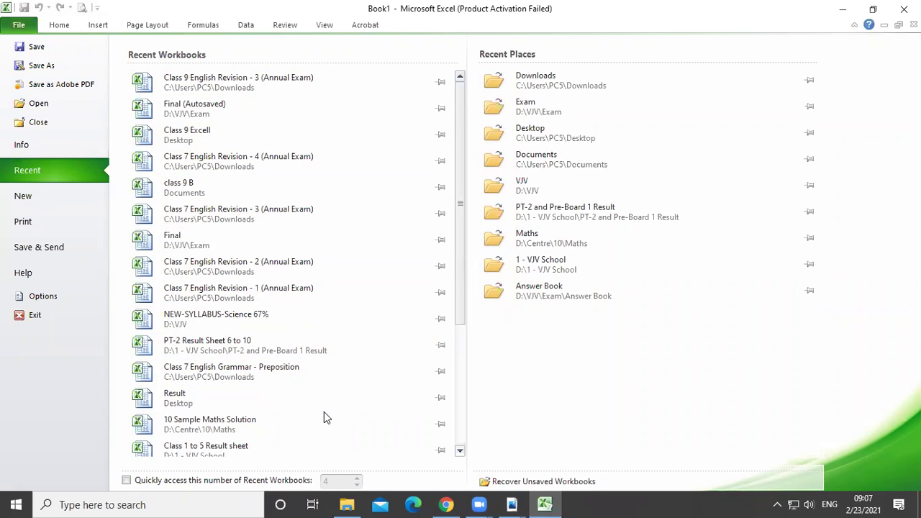
pyautogui.click(237, 181)
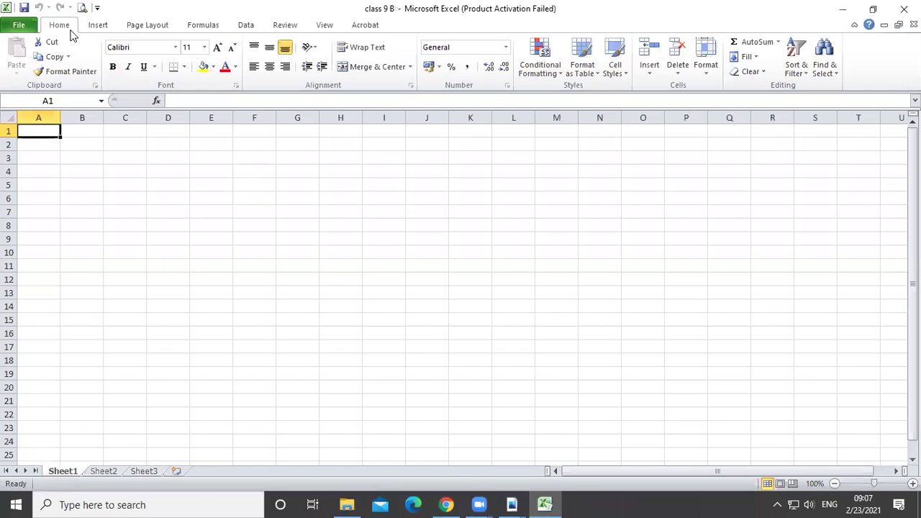
pyautogui.click(4, 27)
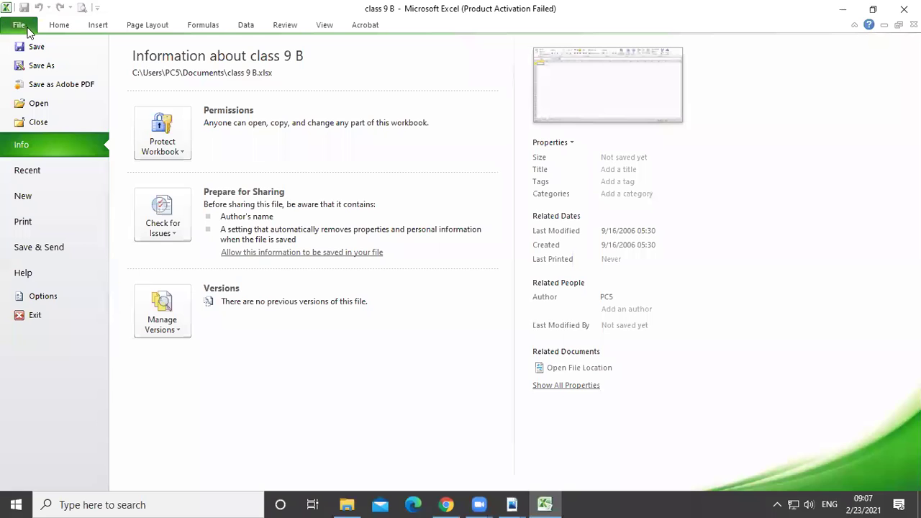
pyautogui.click(72, 28)
pyautogui.scroll(5, 73, 198)
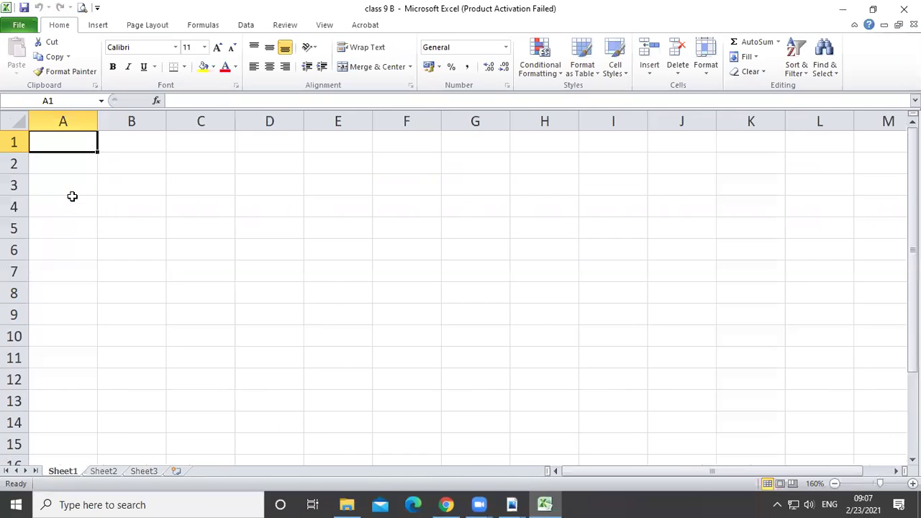
pyautogui.click(594, 381)
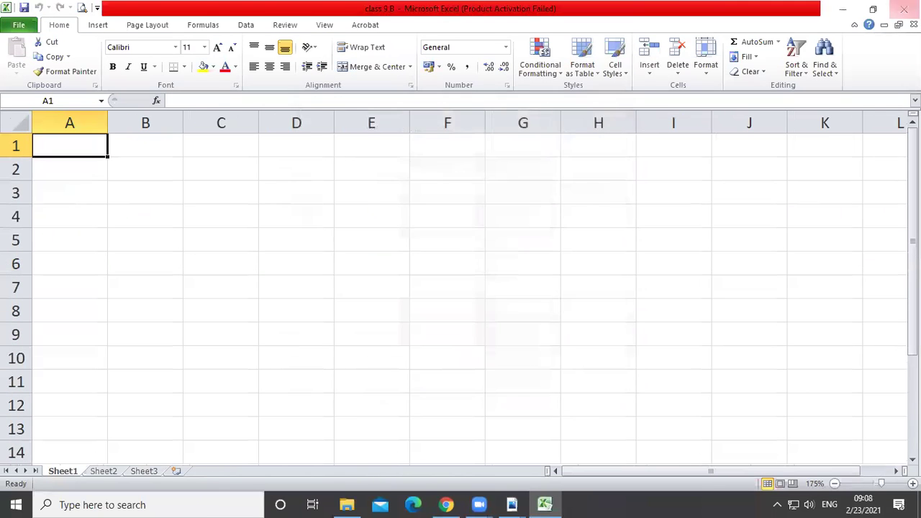
pyautogui.write('No')
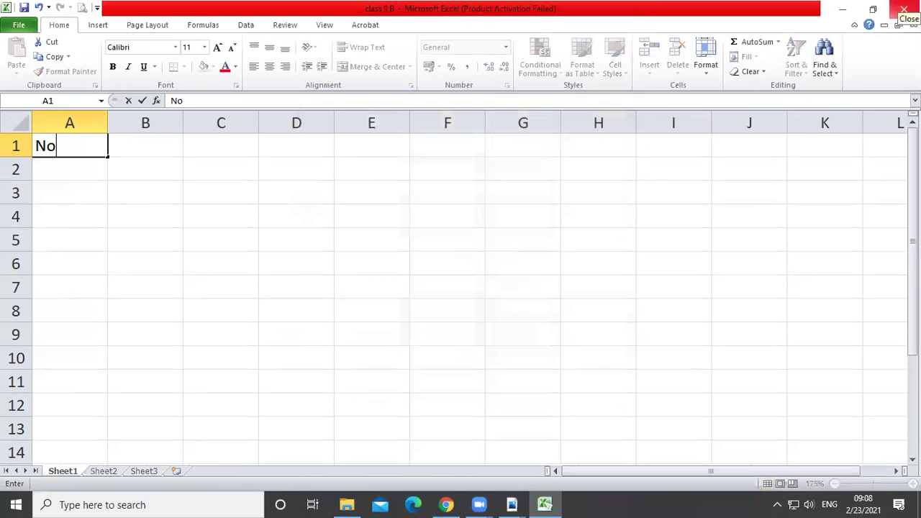
pyautogui.press('BackSpace')
pyautogui.press('BackSpace')
# Enter the heading "Name of the student" in cell A2.
pyautogui.press('Return')
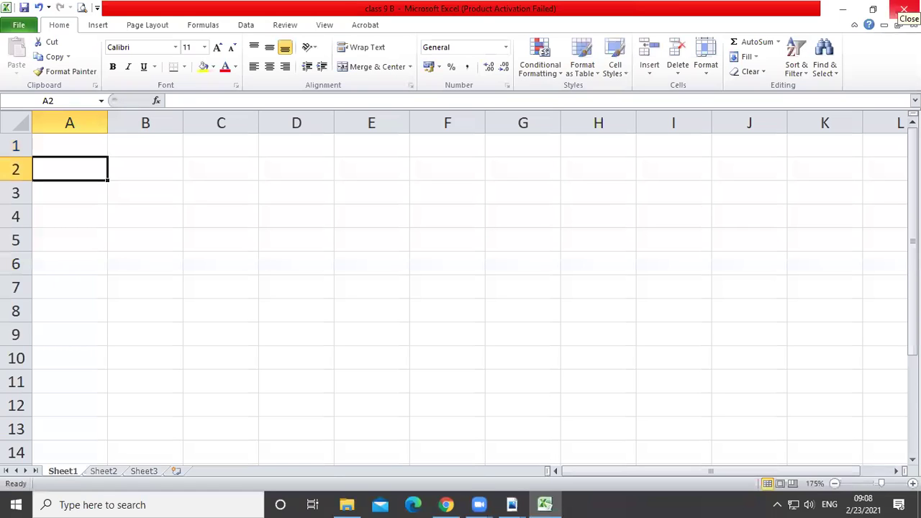
pyautogui.write('Name')
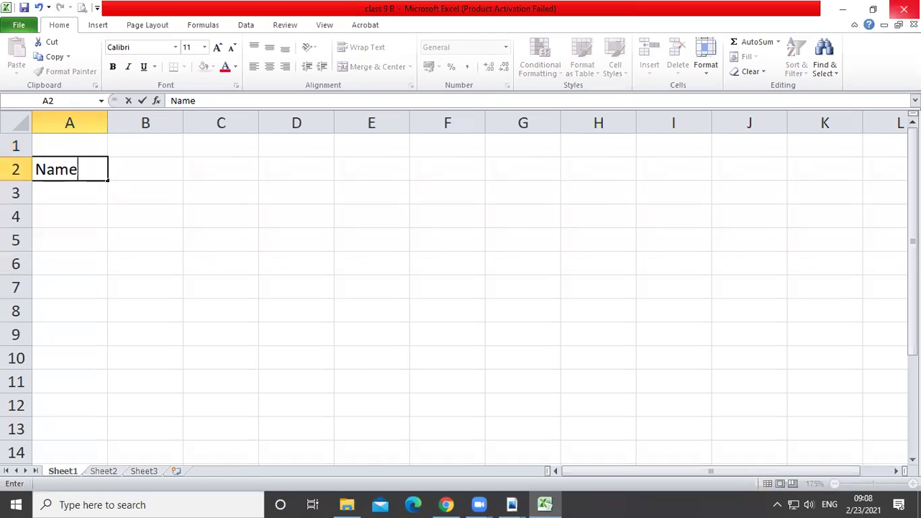
pyautogui.write(' of the s')
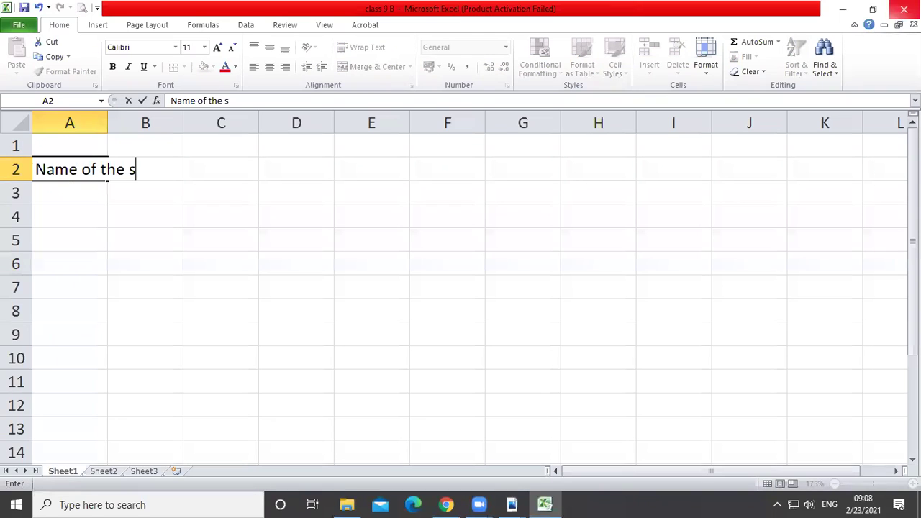
pyautogui.write('tudent')
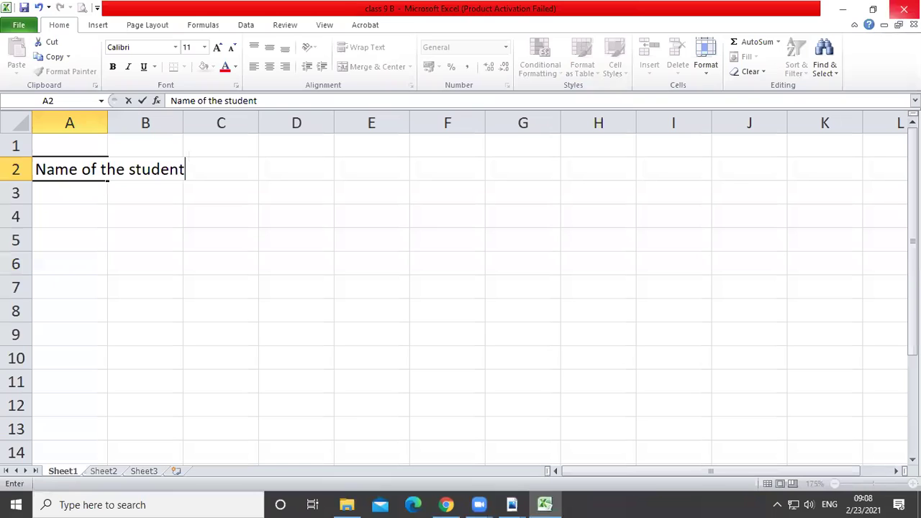
pyautogui.press('Tab')
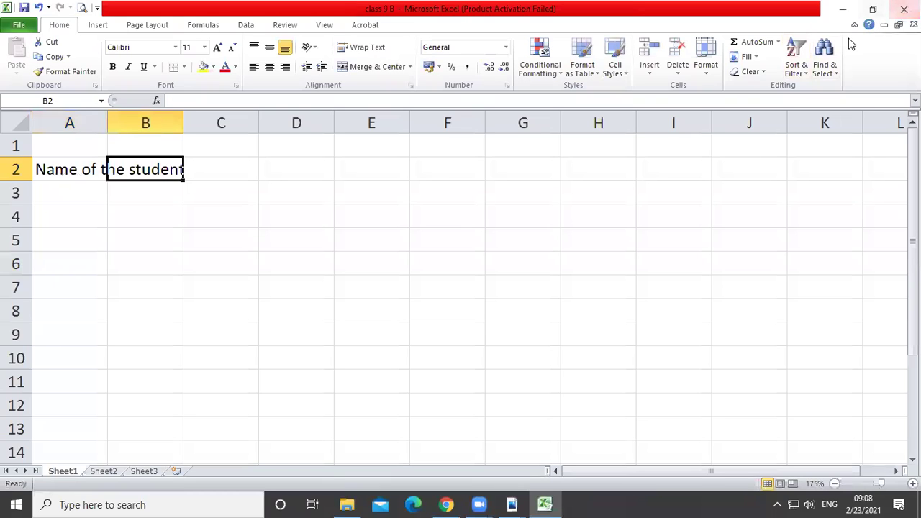
# Enter the subject headings "Hindi" in cell B2 and "English" in cell C2.
pyautogui.write('He')
pyautogui.press('BackSpace')
pyautogui.write('indi')
pyautogui.press('Tab')
pyautogui.write('Englsih')
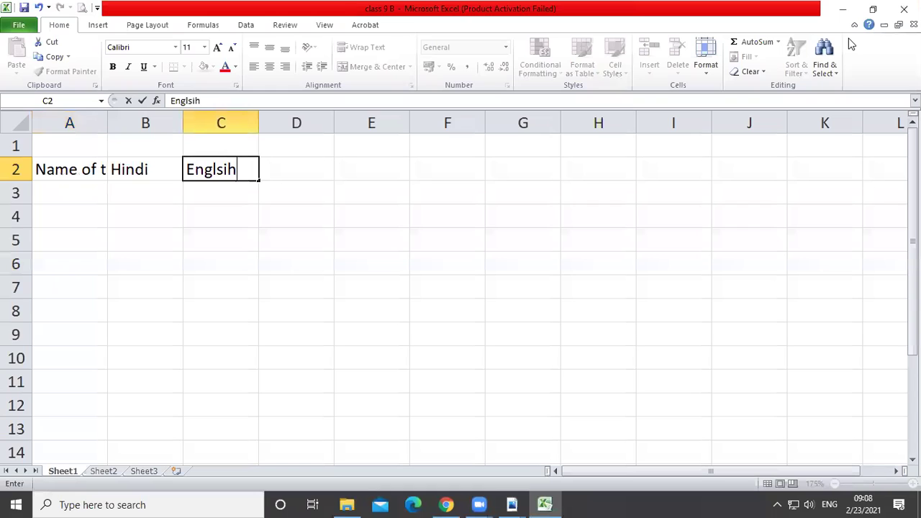
pyautogui.press('BackSpace')
pyautogui.press('BackSpace')
pyautogui.press('BackSpace')
pyautogui.write('ish')
# Add the subject headings "Math", "Science" and "So. Science" in cells D2 to F2.
pyautogui.press('Tab')
pyautogui.write('Math')
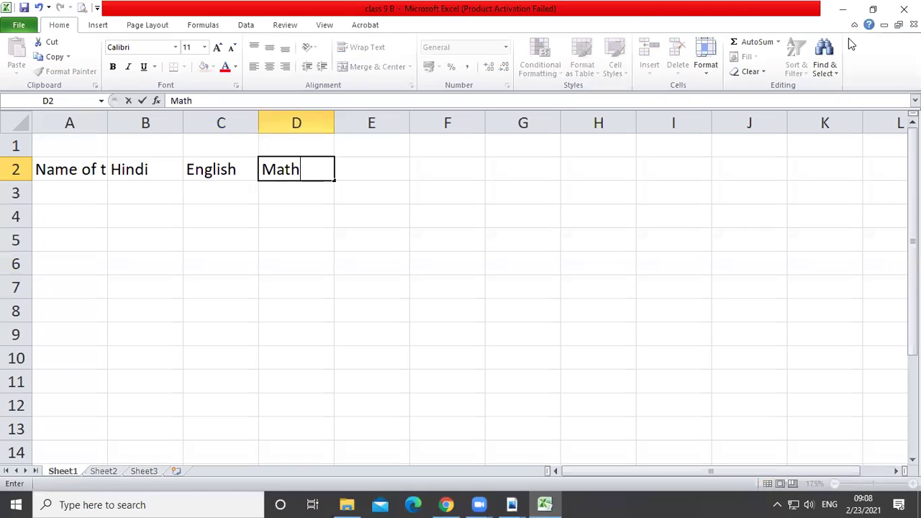
pyautogui.press('Tab')
pyautogui.write('Sci')
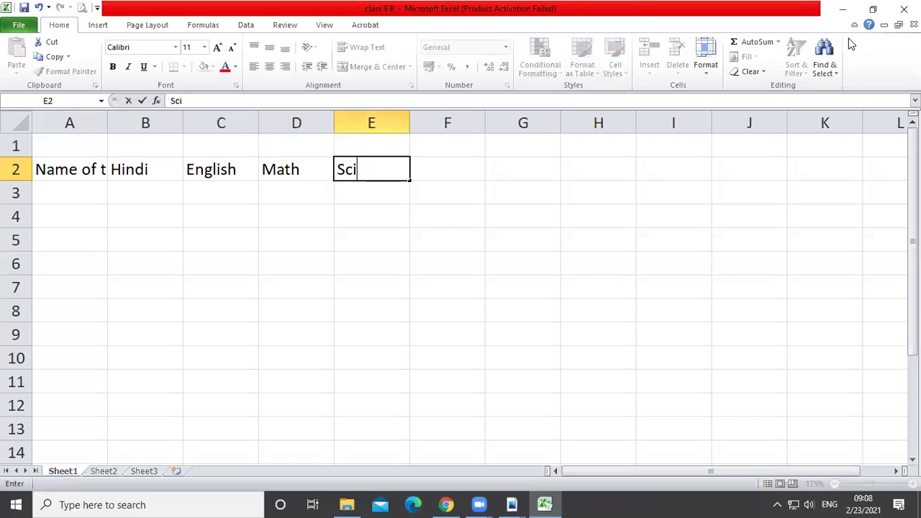
pyautogui.write('ence')
pyautogui.press('Tab')
pyautogui.write('So. S')
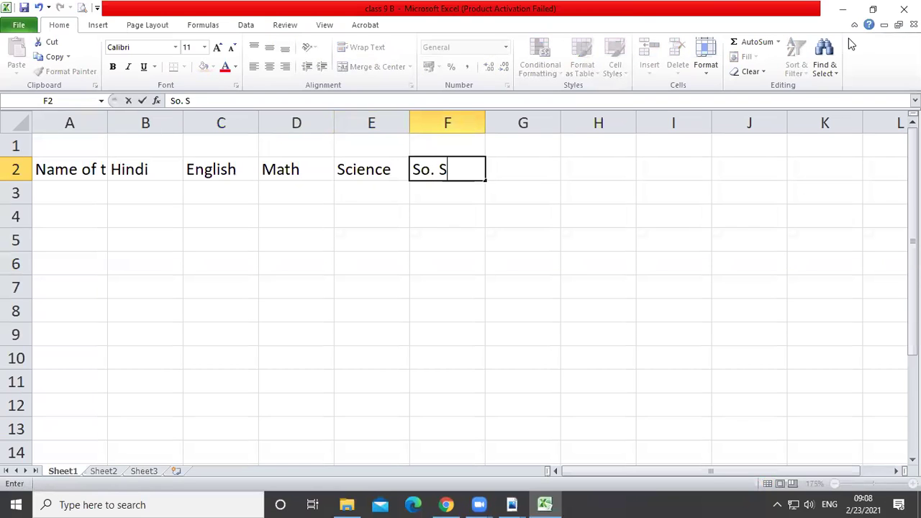
pyautogui.write('cience')
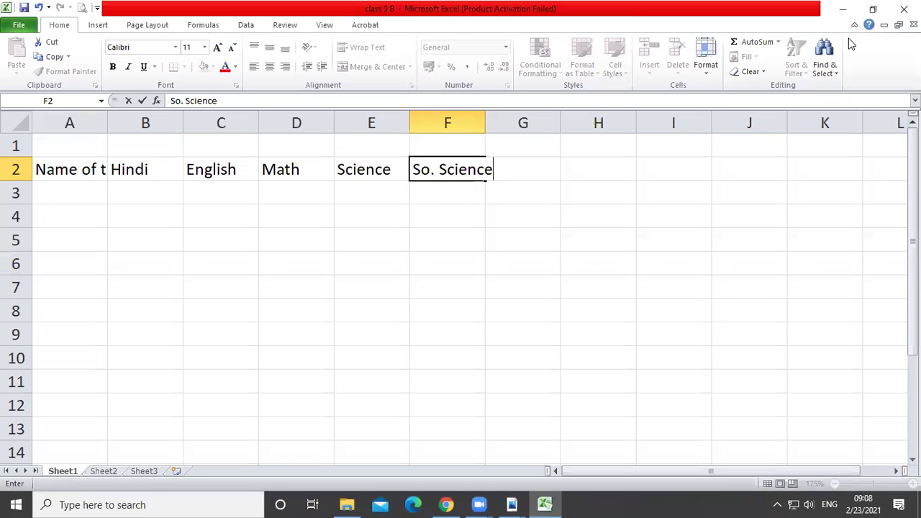
# Enter the headings "Total" in cell G2 and "Percentage" in cell H2.
pyautogui.press('Tab')
pyautogui.write('Total')
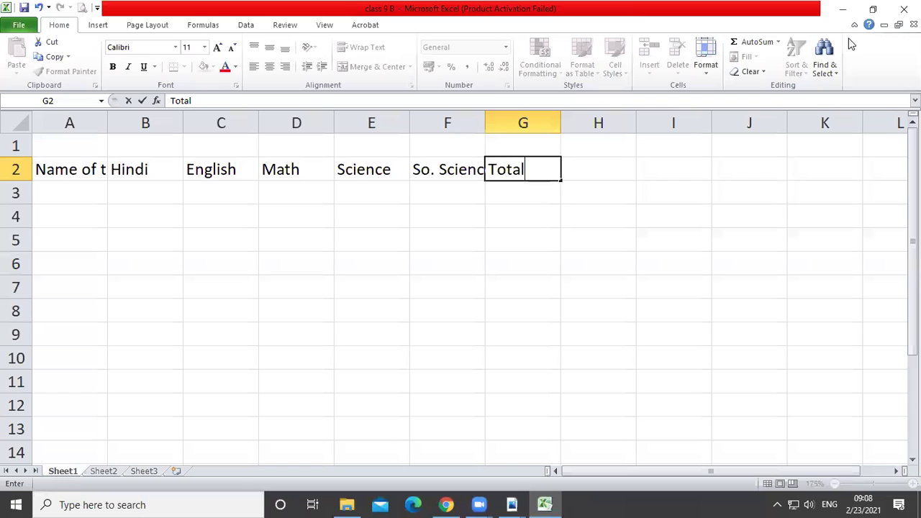
pyautogui.press('Tab')
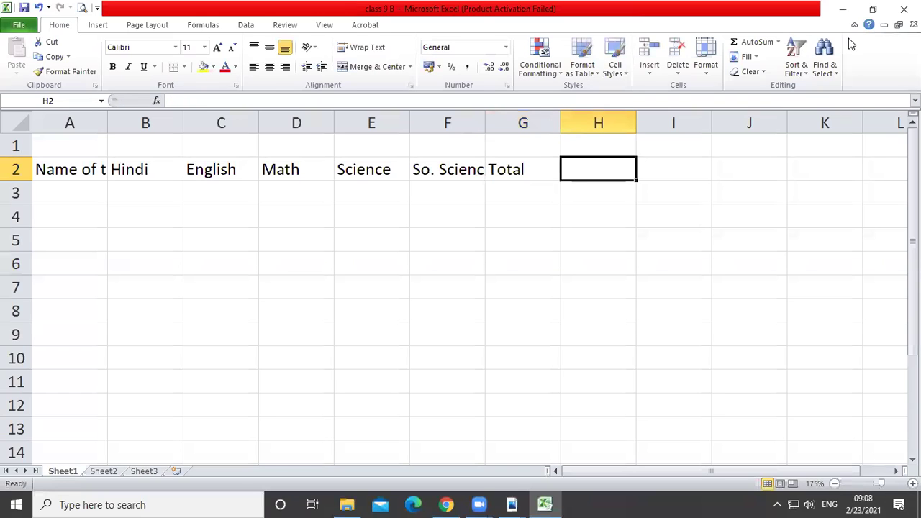
pyautogui.write('A')
pyautogui.press('BackSpace')
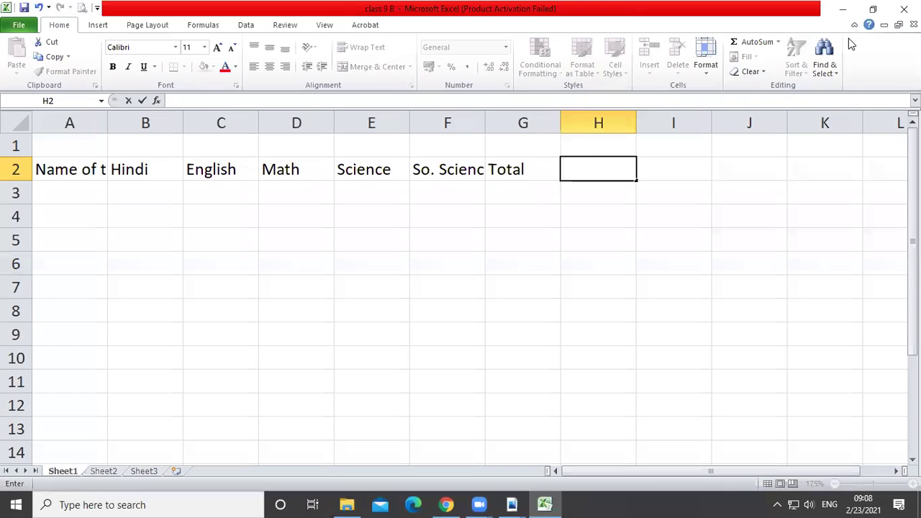
pyautogui.write('Perce')
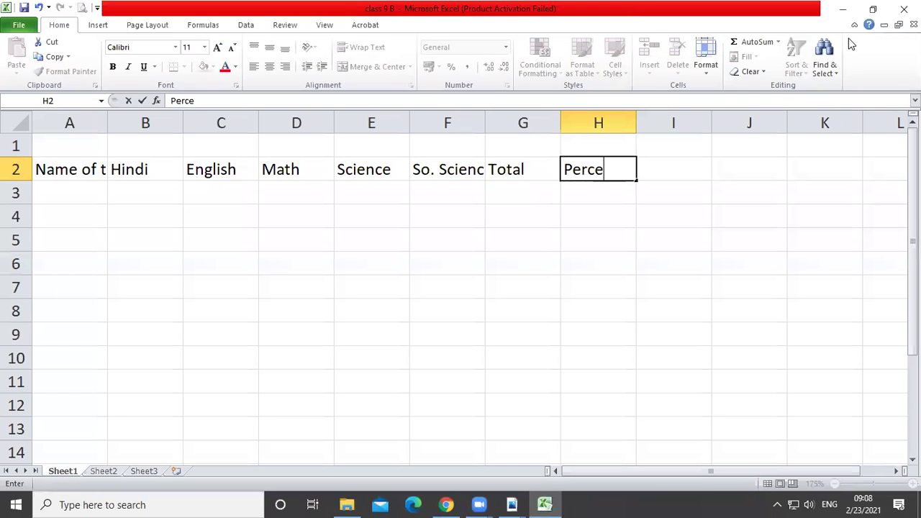
pyautogui.write('ntage')
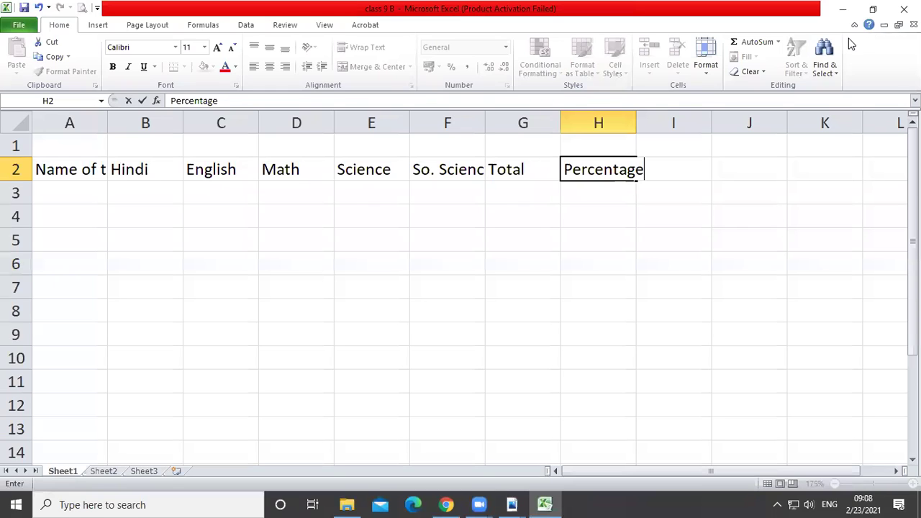
pyautogui.click(58, 248)
# Widen column A so the full "Name of the student" heading fits, and select cell A3.
pyautogui.click(70, 174)
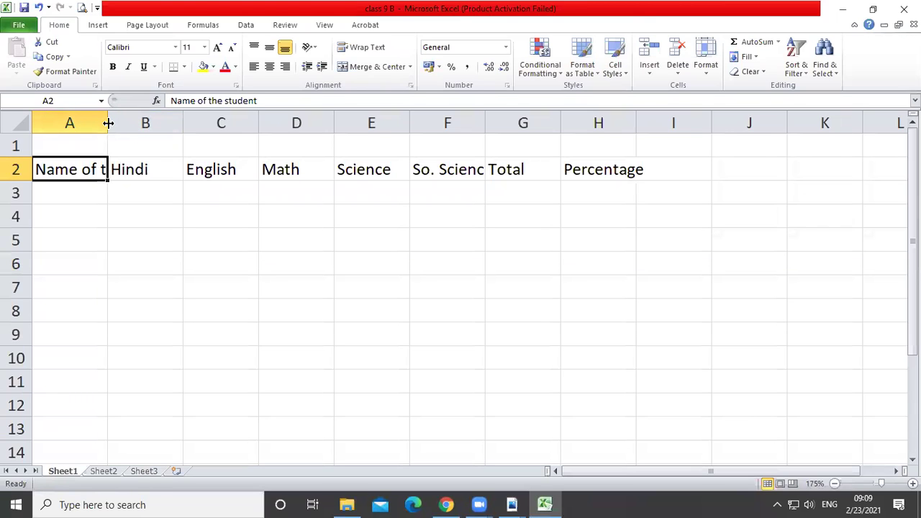
pyautogui.moveTo(105, 123); pyautogui.dragTo(213, 124)
pyautogui.click(130, 188)
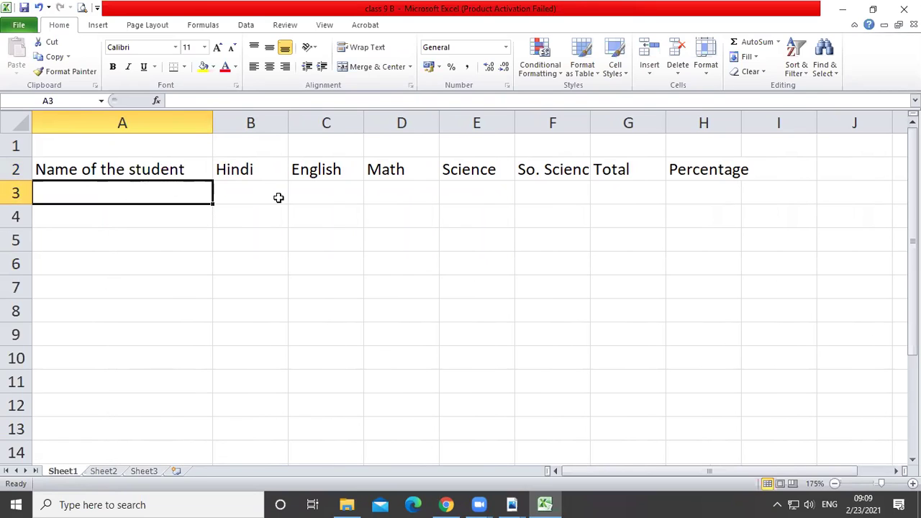
# Enter the first names of the three students in cells A3 to A5.
pyautogui.click(165, 247)
pyautogui.click(153, 200)
pyautogui.write('Aman')
pyautogui.press('Return')
pyautogui.write('Akash')
pyautogui.press('Return')
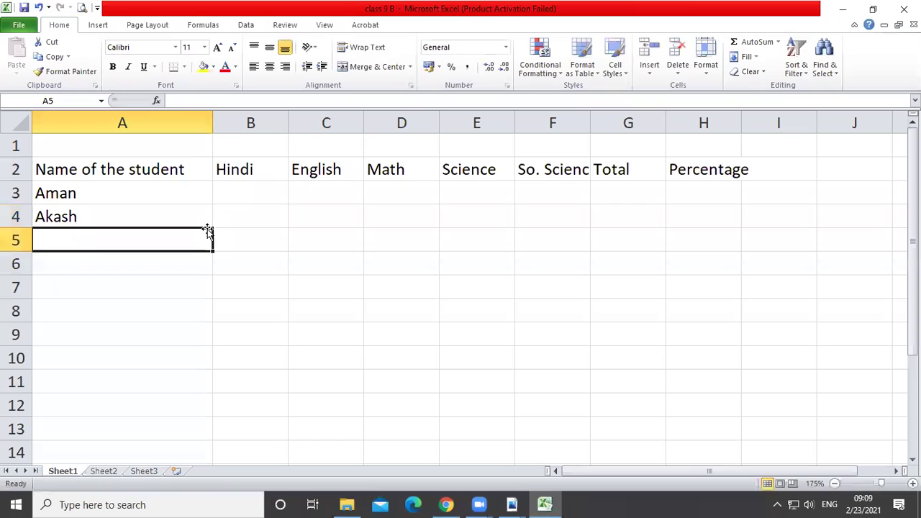
pyautogui.write('Sari')
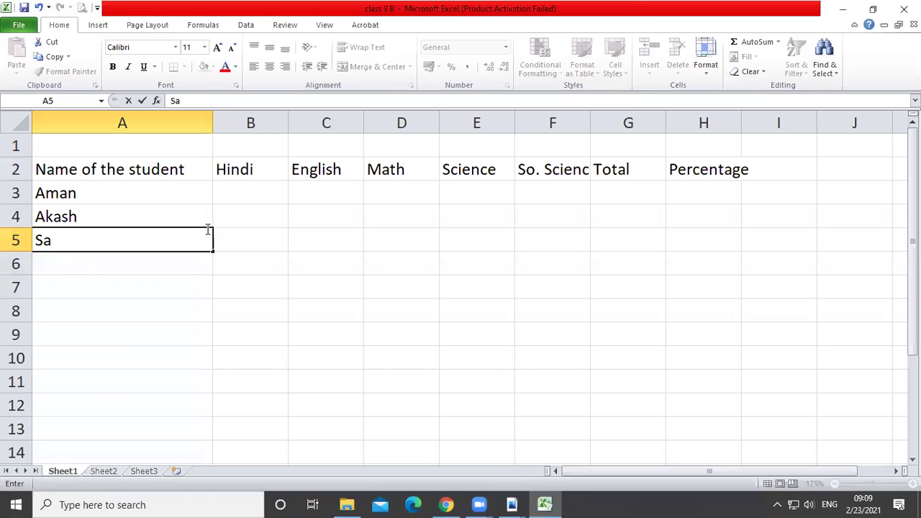
pyautogui.press('BackSpace')
pyautogui.press('BackSpace')
pyautogui.press('BackSpace')
pyautogui.write('u')
pyautogui.write('a')
pyautogui.press('BackSpace')
pyautogui.write('man')
pyautogui.press('Tab')
# Enter the first student's marks 75, 76, 54, 45 and 56 in cells B3 to F3.
pyautogui.press('Up')
pyautogui.press('Up')
pyautogui.write('75')
pyautogui.press('Tab')
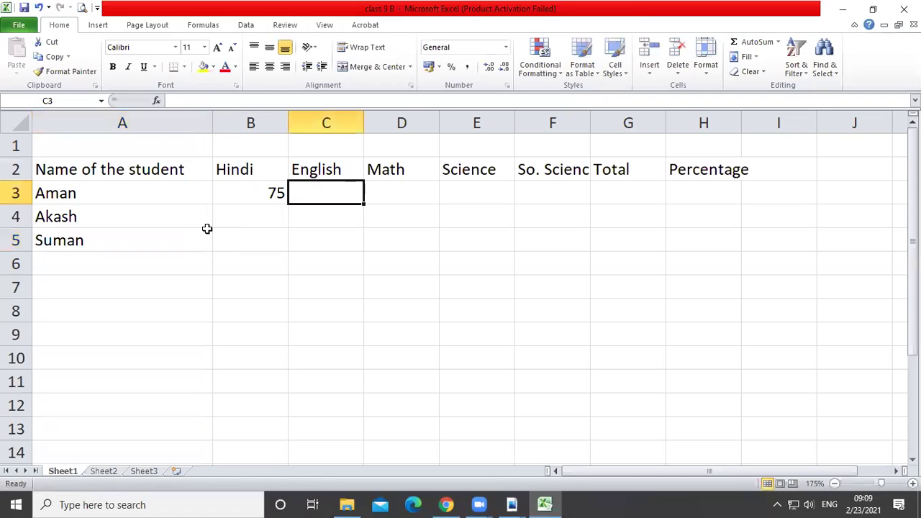
pyautogui.write('76')
pyautogui.press('Tab')
pyautogui.write('54')
pyautogui.press('Tab')
pyautogui.write('45')
pyautogui.press('Tab')
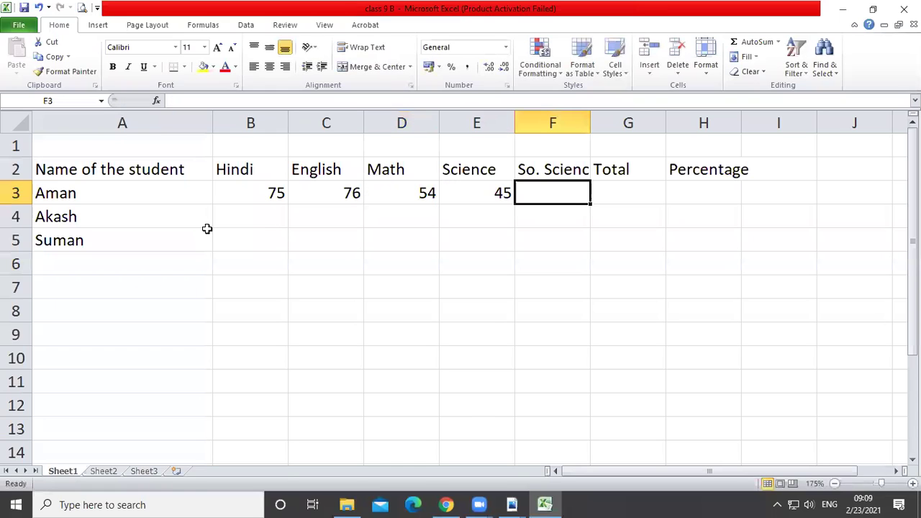
pyautogui.write('56')
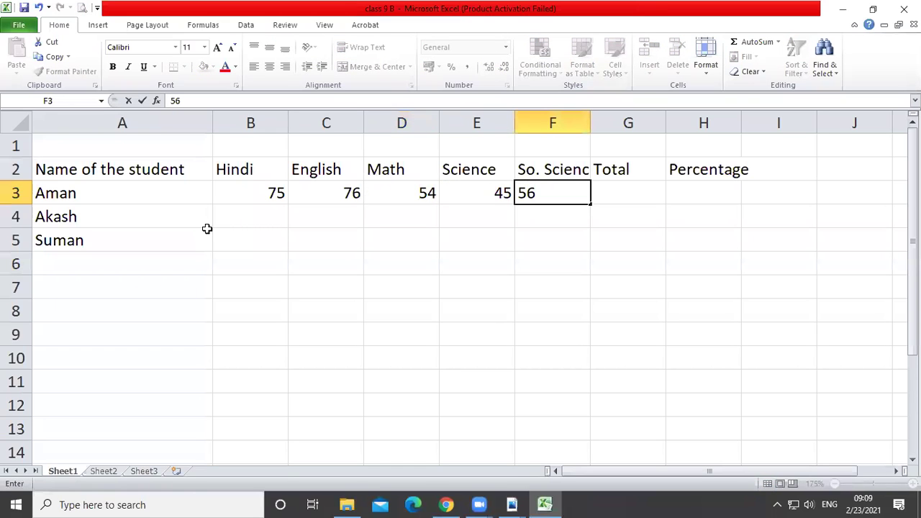
pyautogui.press('Return')
pyautogui.press('Left')
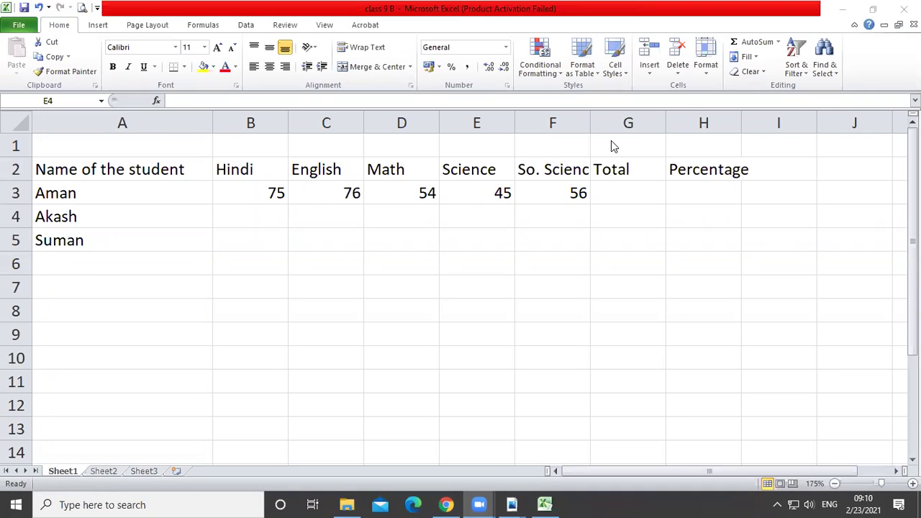
# Enter the second student's marks 56, 58, 59, 78 and 45 in cells B4 to F4.
pyautogui.click(242, 215)
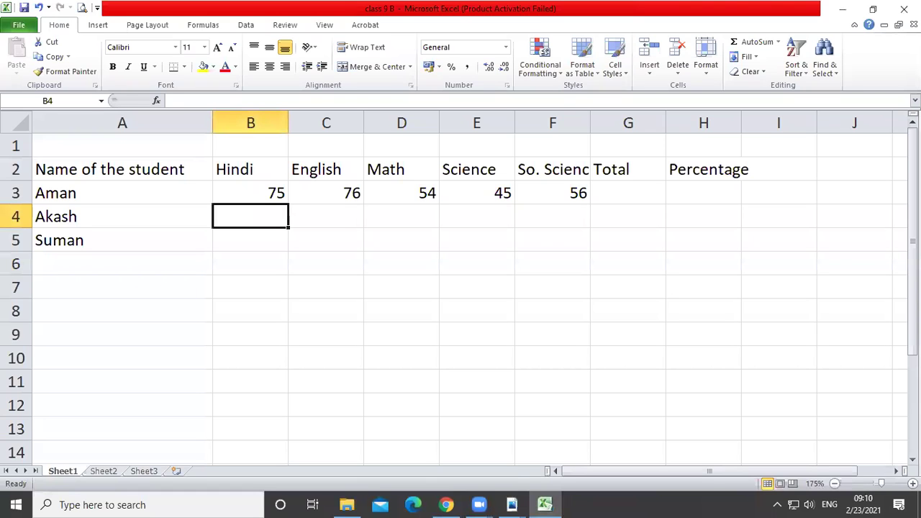
pyautogui.write('56')
pyautogui.press('Tab')
pyautogui.write('58')
pyautogui.press('Tab')
pyautogui.write('59')
pyautogui.press('Tab')
pyautogui.write('78')
pyautogui.press('Tab')
pyautogui.write('45')
pyautogui.press('Tab')
# Enter the third student's marks 45, 58, 80, 74 and 75 in cells B5 to F5.
pyautogui.click(552, 217)
pyautogui.press('Down')
pyautogui.press('Left')
pyautogui.press('Left')
pyautogui.press('Left')
pyautogui.press('Left')
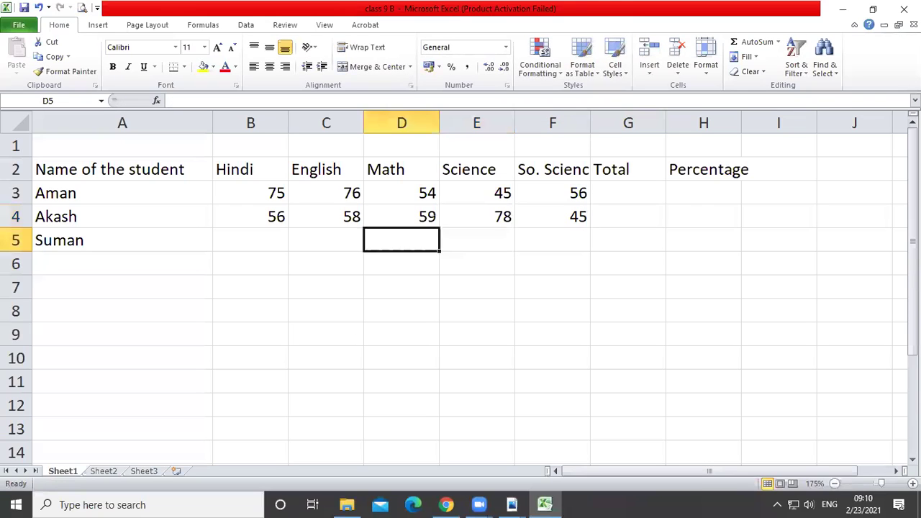
pyautogui.write('45')
pyautogui.press('Tab')
pyautogui.write('58')
pyautogui.press('Tab')
pyautogui.write('89')
pyautogui.press('BackSpace')
pyautogui.write('0')
pyautogui.press('Tab')
pyautogui.write('74')
pyautogui.press('Tab')
pyautogui.write('75')
pyautogui.press('Tab')
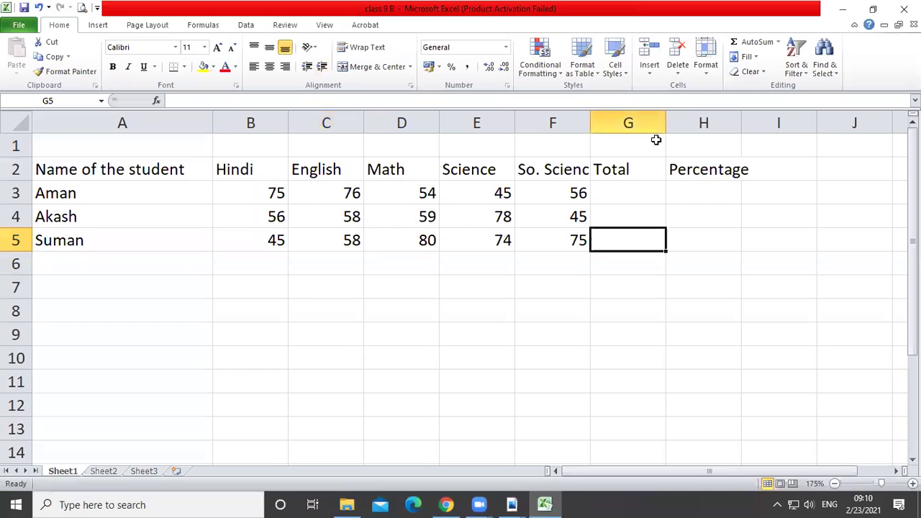
pyautogui.click(570, 224)
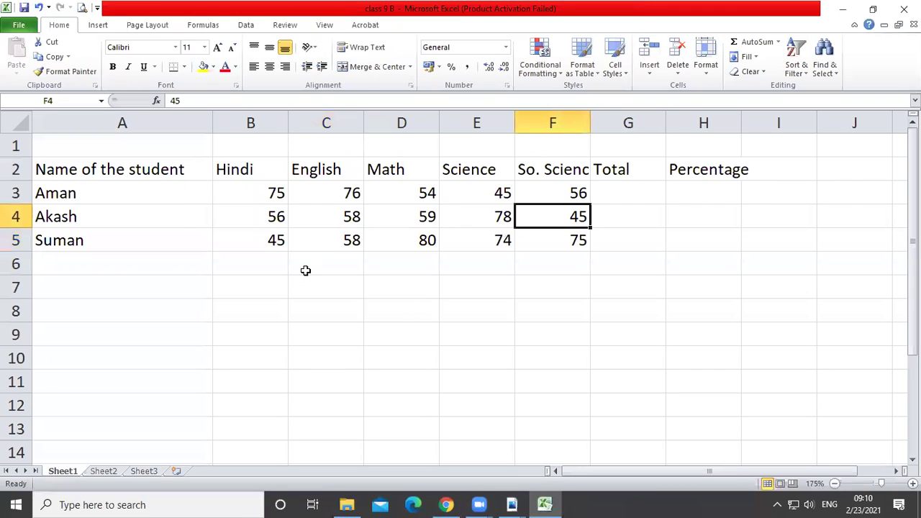
pyautogui.click(264, 210)
pyautogui.moveTo(156, 163); pyautogui.dragTo(717, 241)
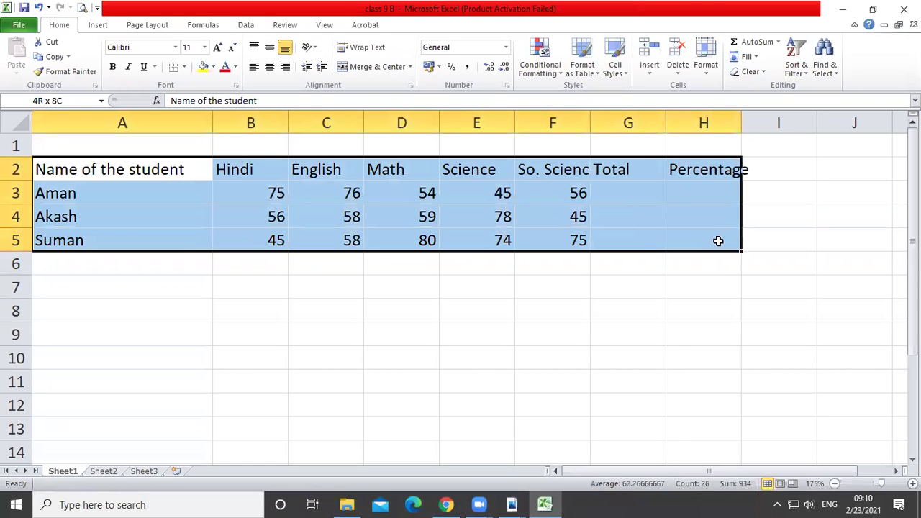
pyautogui.click(448, 327)
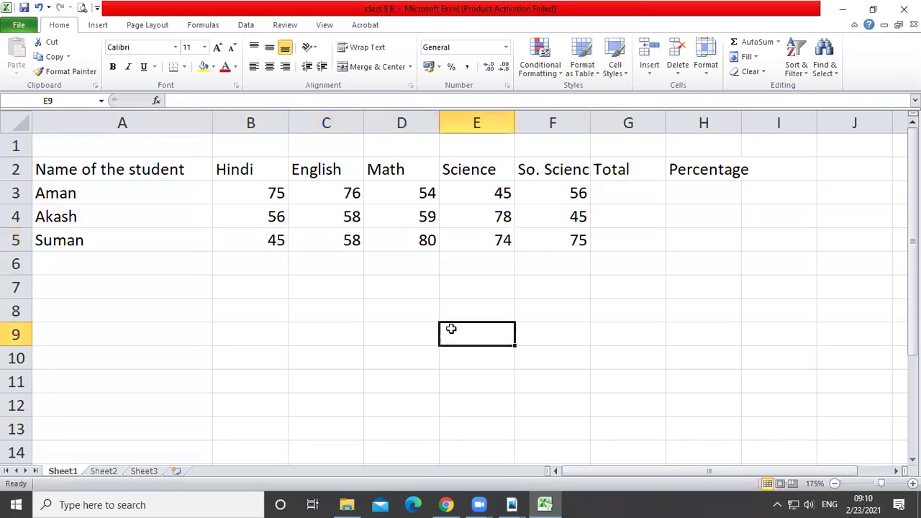
pyautogui.moveTo(169, 168); pyautogui.dragTo(702, 230)
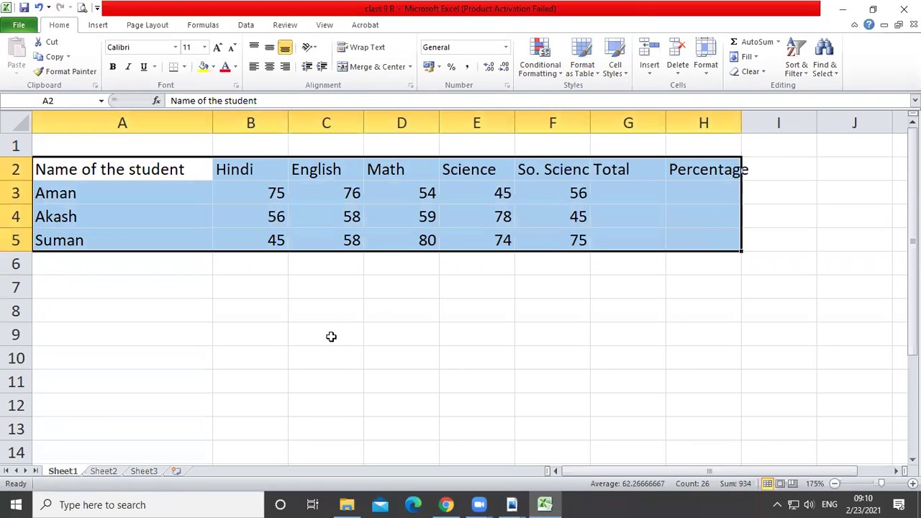
pyautogui.click(246, 200)
# Apply all borders to the marks table in the range A2:H5.
pyautogui.moveTo(162, 163); pyautogui.dragTo(737, 238)
pyautogui.click(184, 66)
pyautogui.click(215, 167)
pyautogui.click(552, 310)
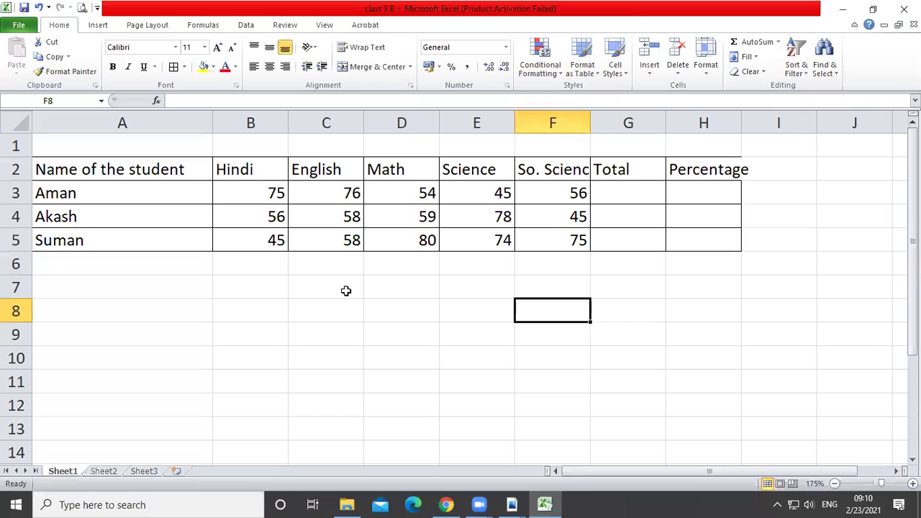
# Widen columns H and F so the "Percentage" and "So. Science" headings fit, and select cell G3.
pyautogui.moveTo(741, 115); pyautogui.dragTo(767, 119)
pyautogui.moveTo(591, 123); pyautogui.dragTo(598, 123)
pyautogui.click(646, 198)
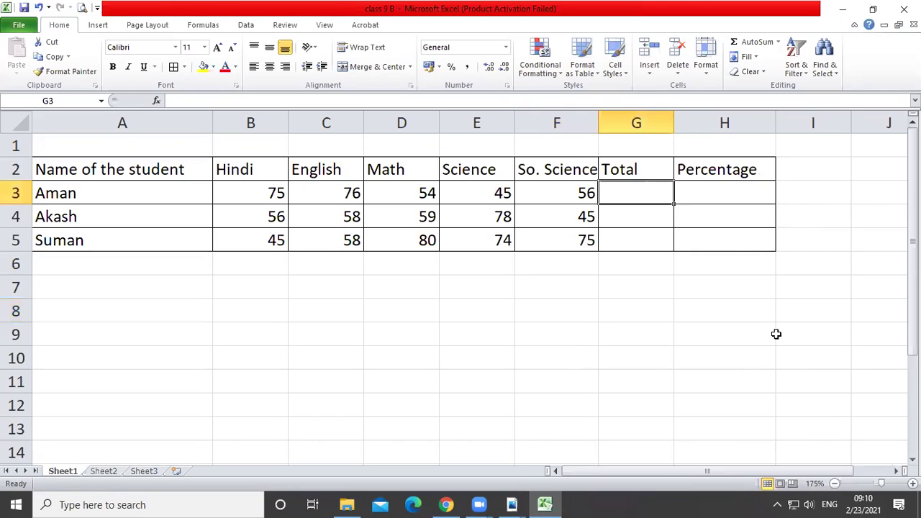
pyautogui.write('=')
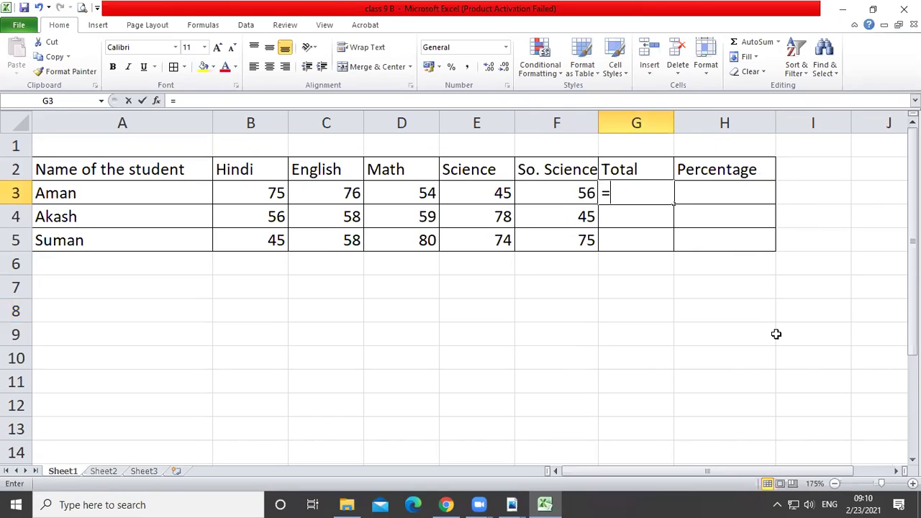
pyautogui.write('su')
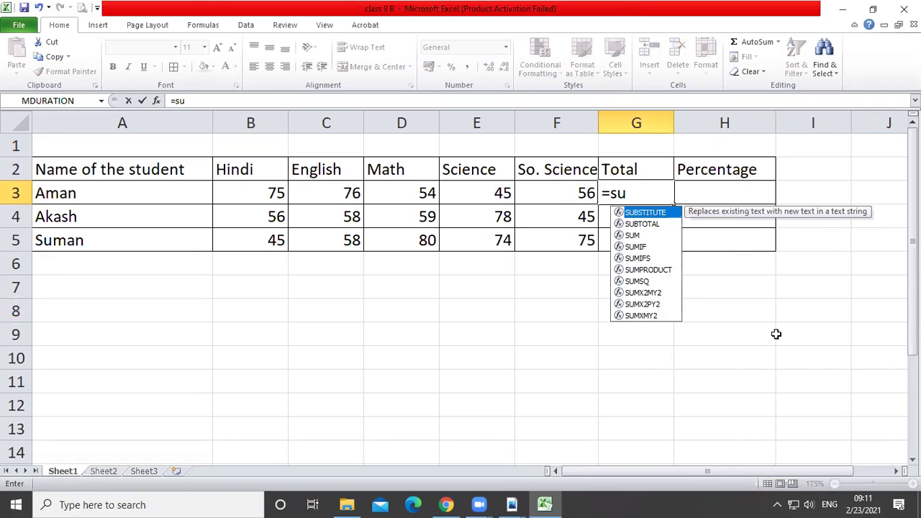
pyautogui.write('m')
pyautogui.press('BackSpace')
pyautogui.press('BackSpace')
pyautogui.press('BackSpace')
pyautogui.press('BackSpace')
pyautogui.press('Escape')
pyautogui.click(727, 381)
# Total the first student's marks in G3 with =SUM(B3:F3) and fill the formula down to G5.
pyautogui.click(632, 190)
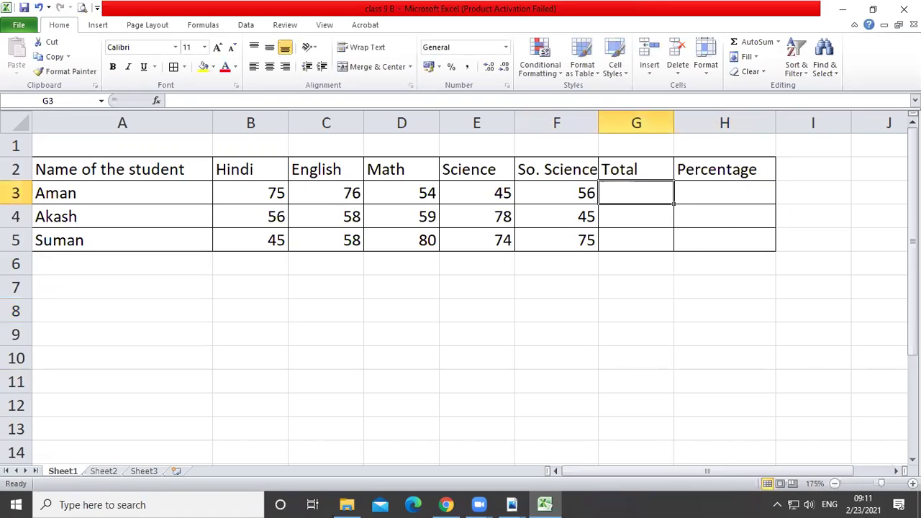
pyautogui.write('=')
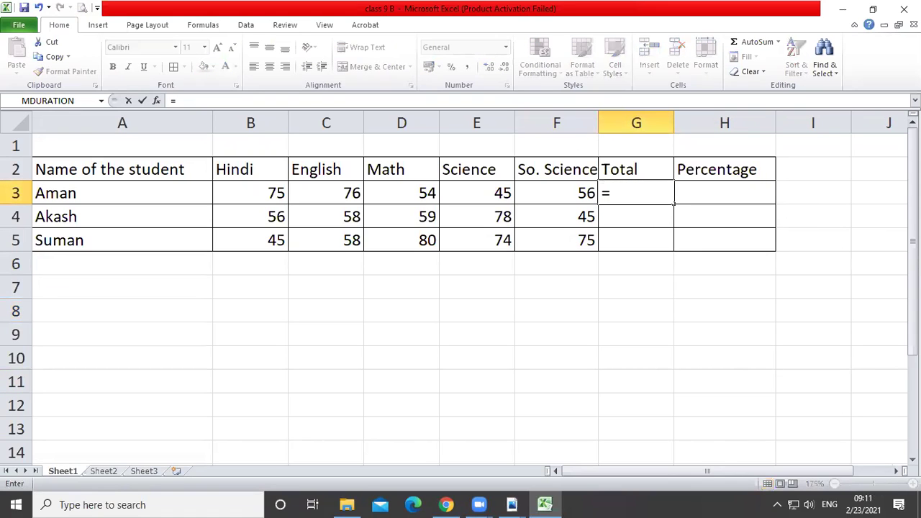
pyautogui.write('sum')
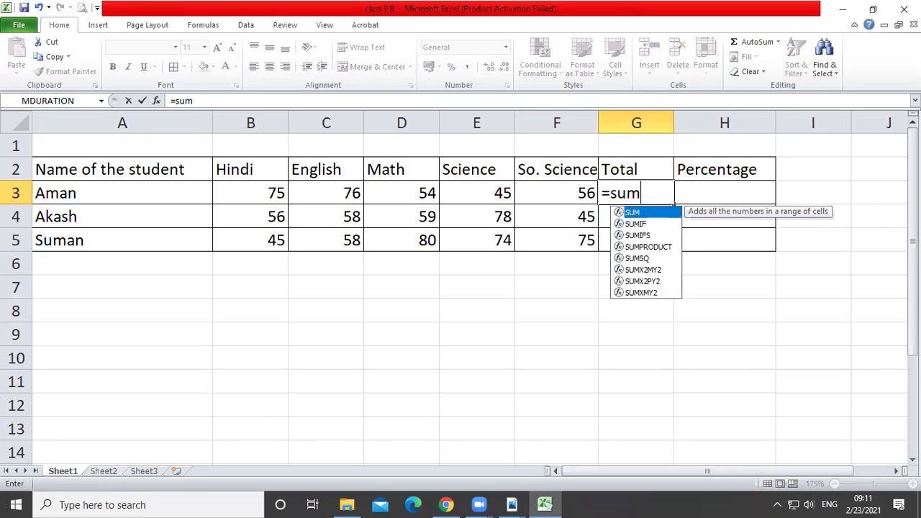
pyautogui.write('(')
pyautogui.moveTo(232, 190); pyautogui.dragTo(561, 183)
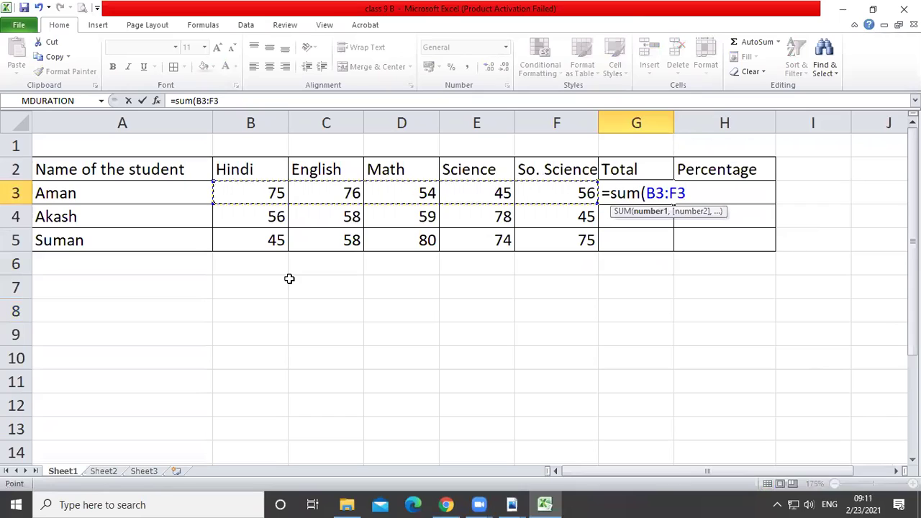
pyautogui.write(')')
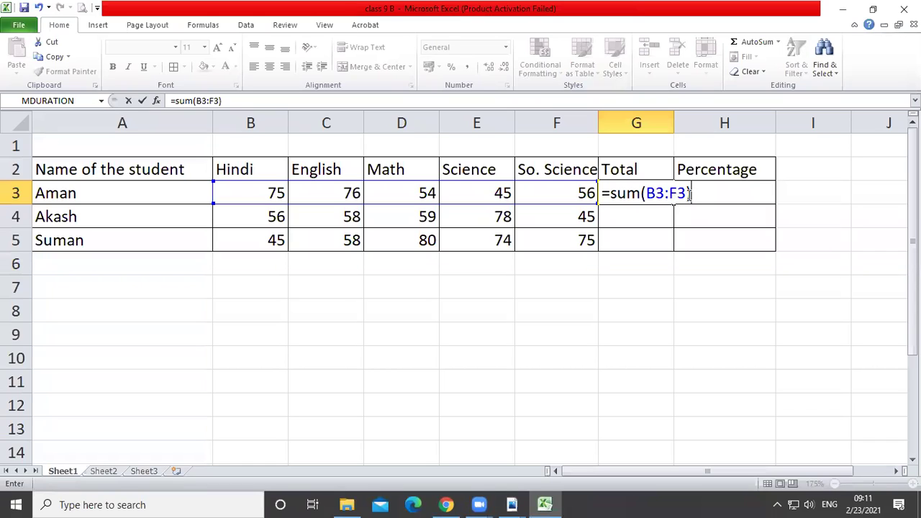
pyautogui.press('Return')
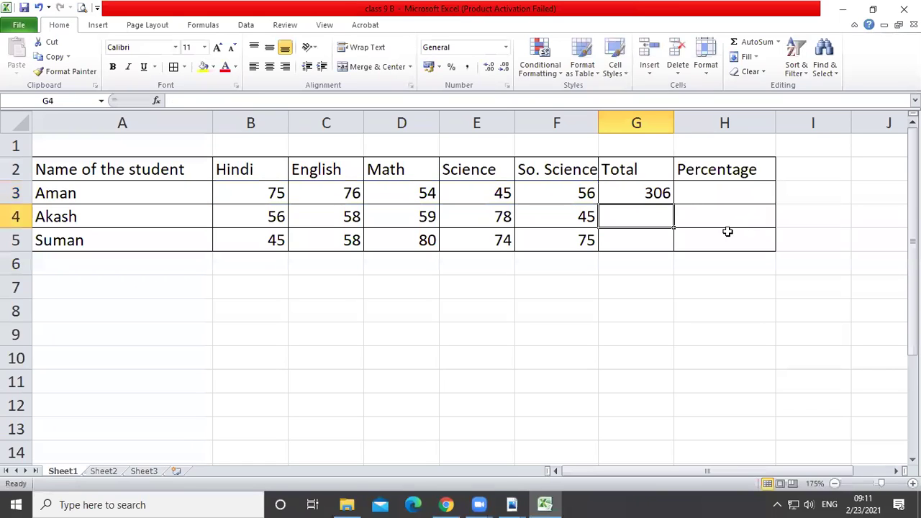
pyautogui.click(627, 196)
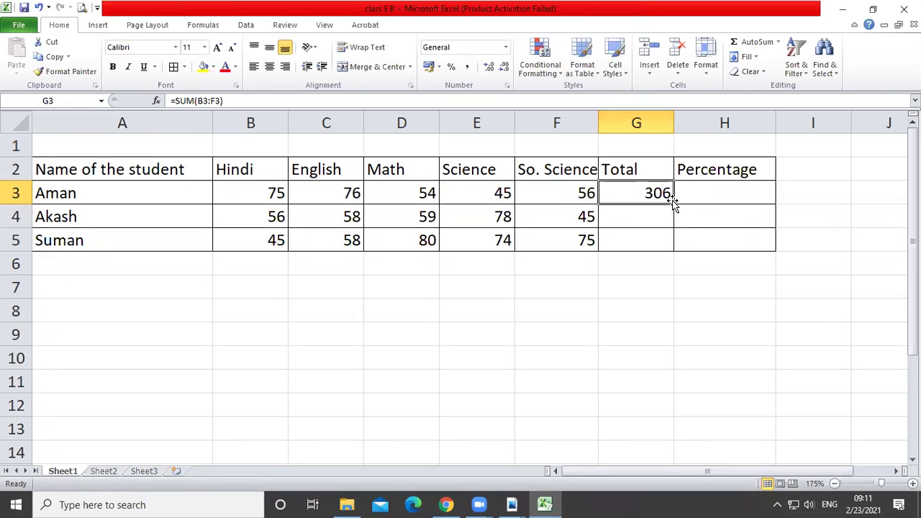
pyautogui.moveTo(674, 205); pyautogui.dragTo(670, 258)
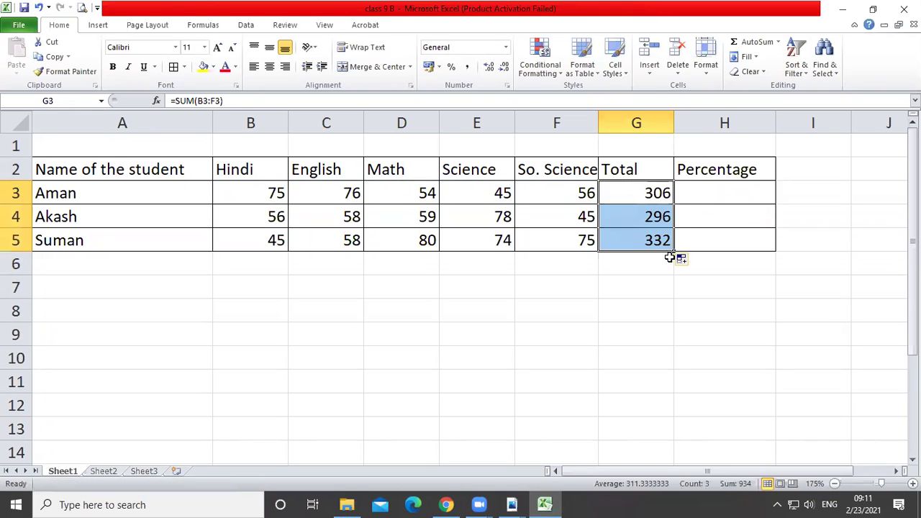
# Calculate the first student's percentage in cell H3 with the formula =G3/5.
pyautogui.click(704, 168)
pyautogui.click(711, 196)
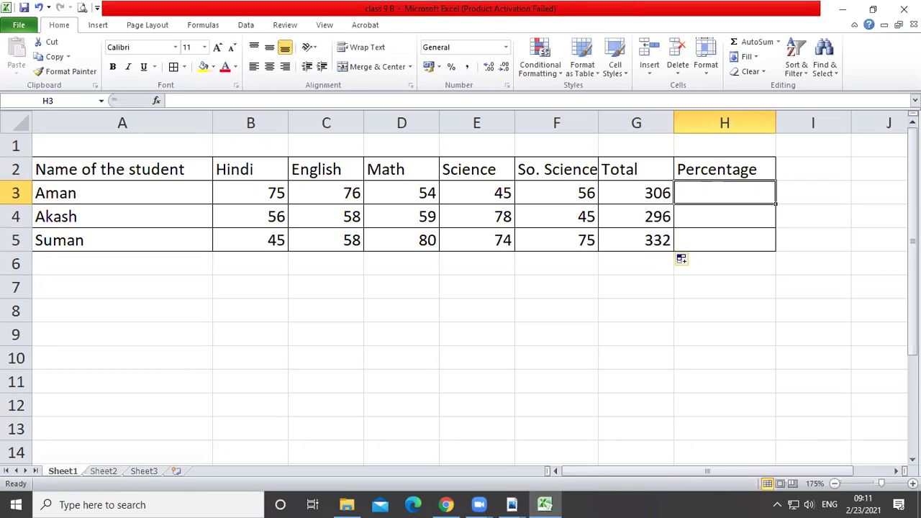
pyautogui.write('=')
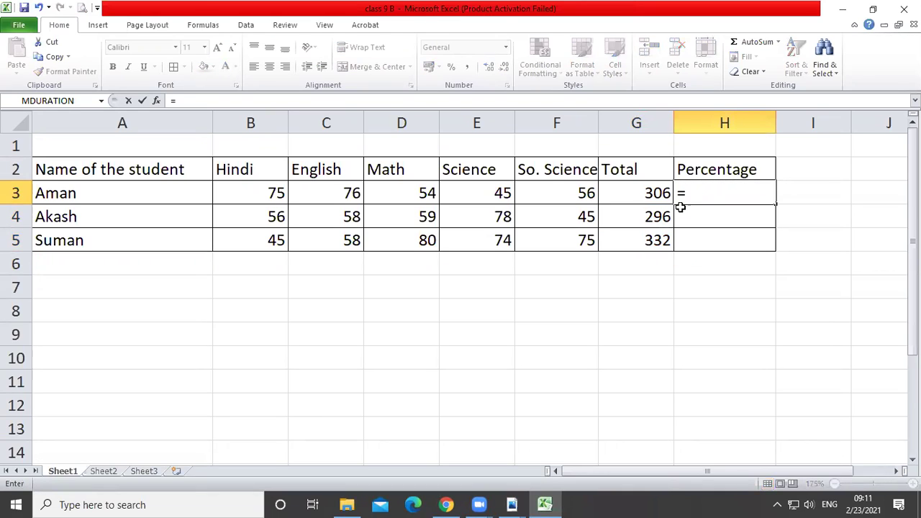
pyautogui.click(638, 193)
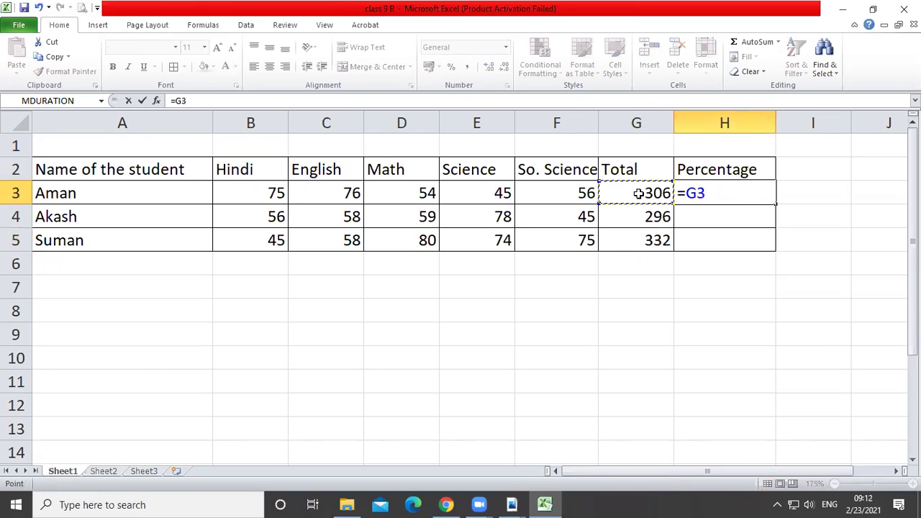
pyautogui.write('/5')
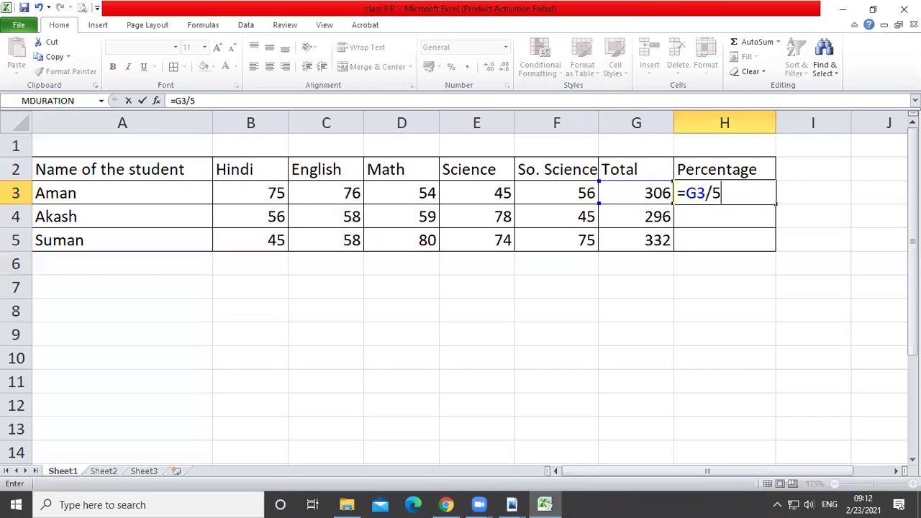
pyautogui.press('Return')
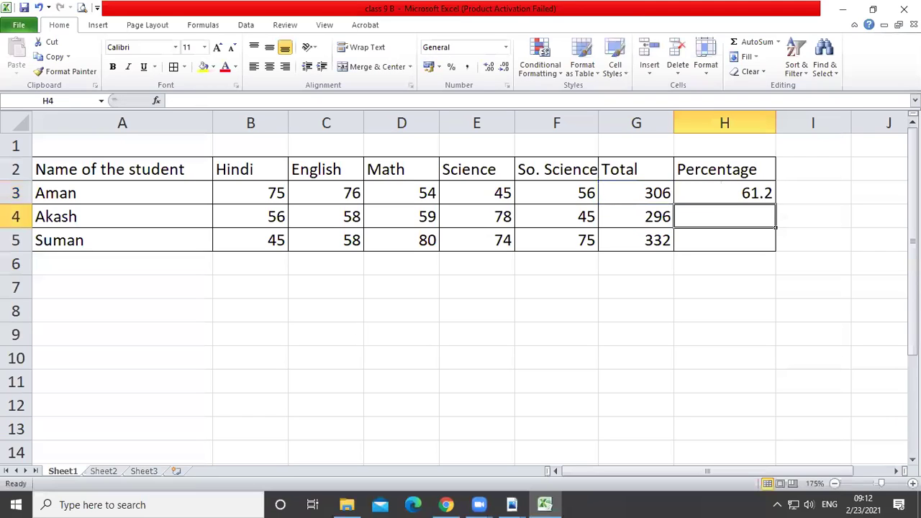
# Replace the first student's percentage formula in cell H3 with =G3*100/500.
pyautogui.click(724, 193)
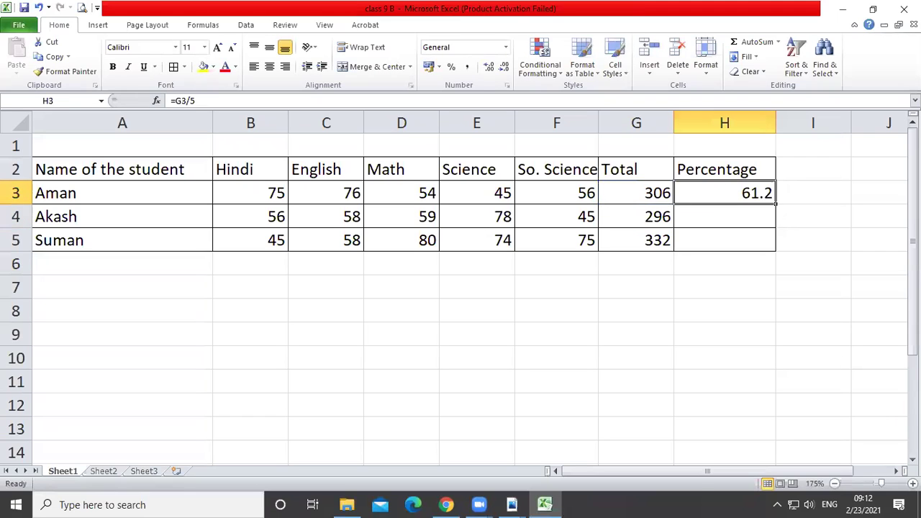
pyautogui.press('Delete')
pyautogui.write('=')
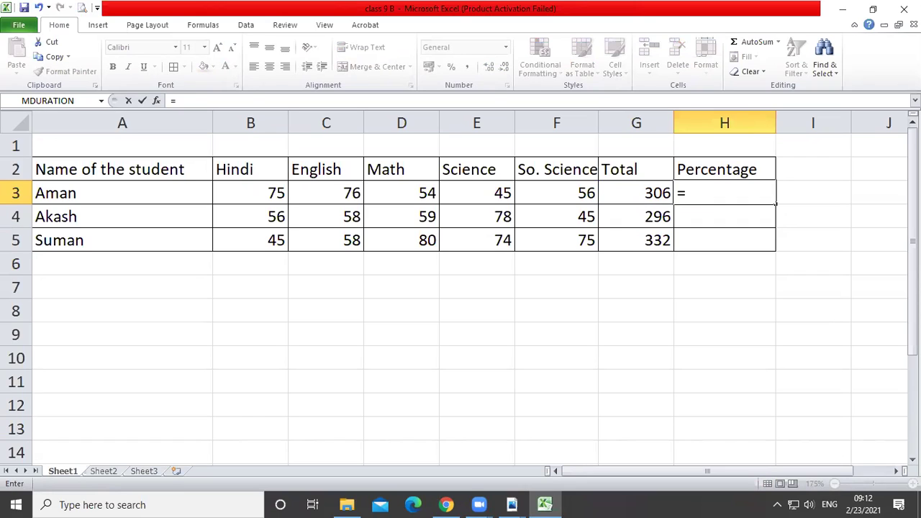
pyautogui.click(637, 195)
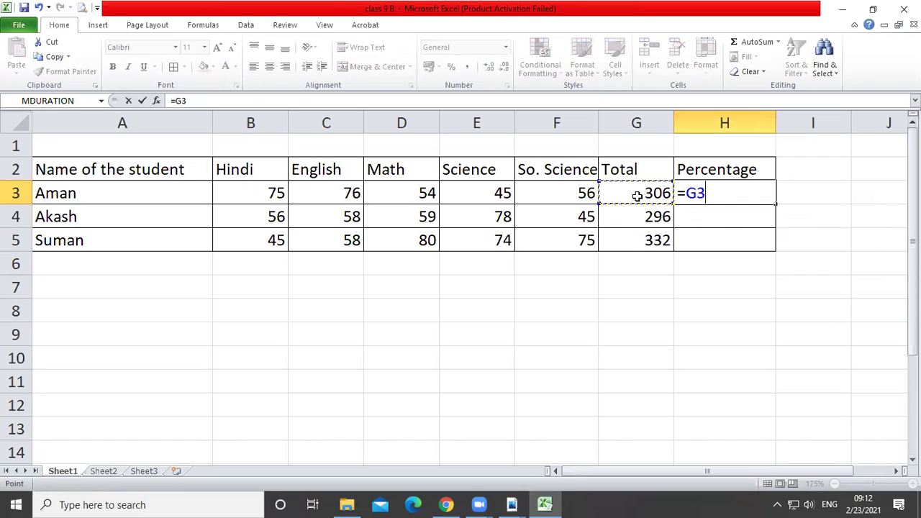
pyautogui.write('*10')
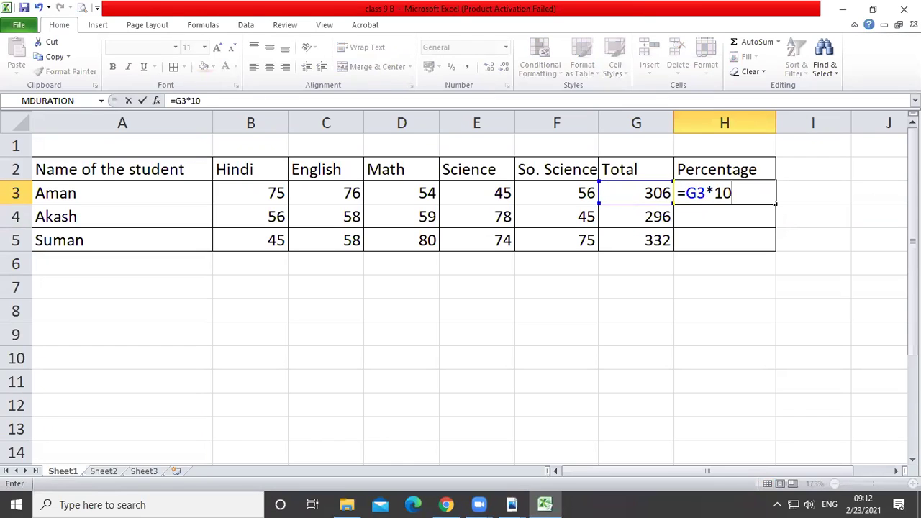
pyautogui.write('0/500')
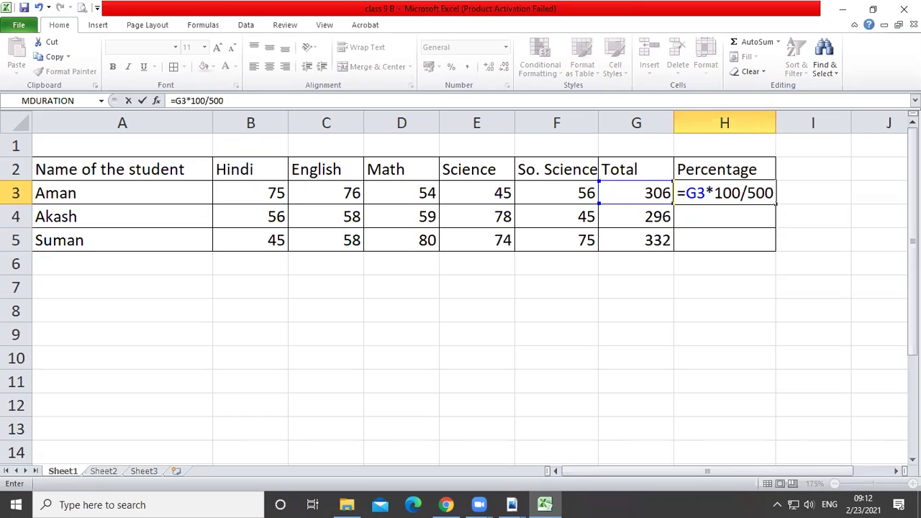
pyautogui.press('Return')
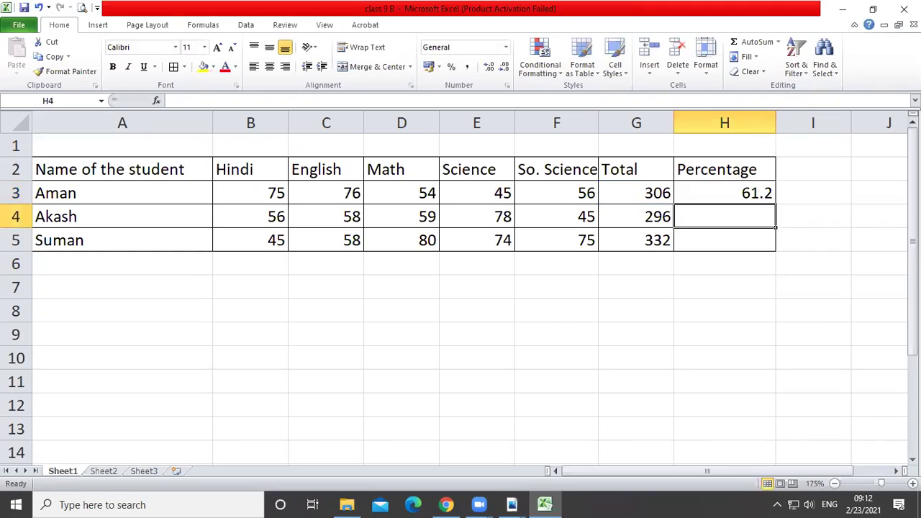
# Fill the percentage formula in H3 down to H5 for the other two students.
pyautogui.click(754, 191)
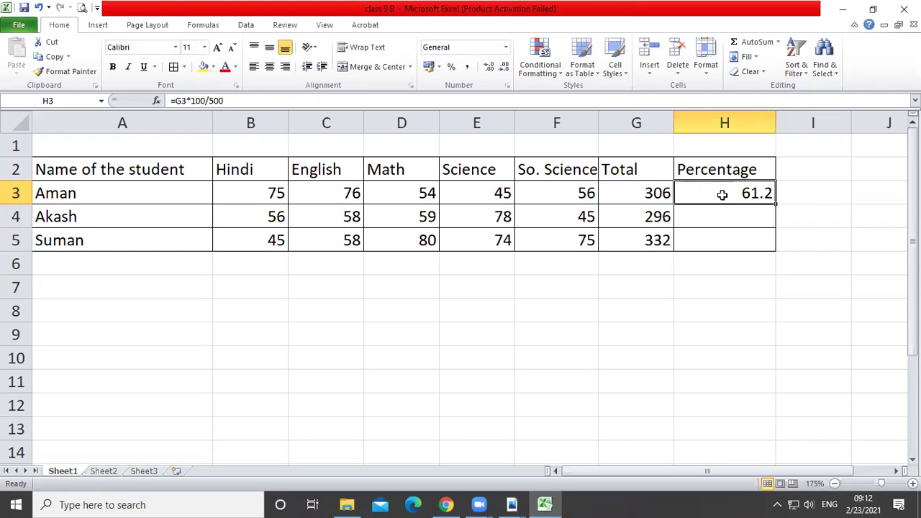
pyautogui.click(794, 216)
pyautogui.click(771, 200)
pyautogui.moveTo(774, 204); pyautogui.dragTo(773, 251)
pyautogui.click(625, 286)
pyautogui.click(308, 279)
pyautogui.click(245, 263)
pyautogui.moveTo(258, 189); pyautogui.dragTo(258, 268)
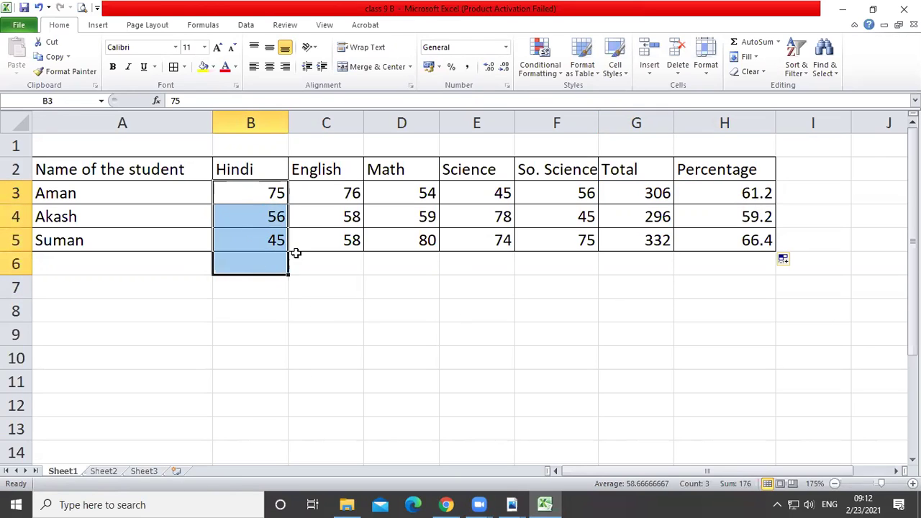
pyautogui.moveTo(335, 192); pyautogui.dragTo(338, 257)
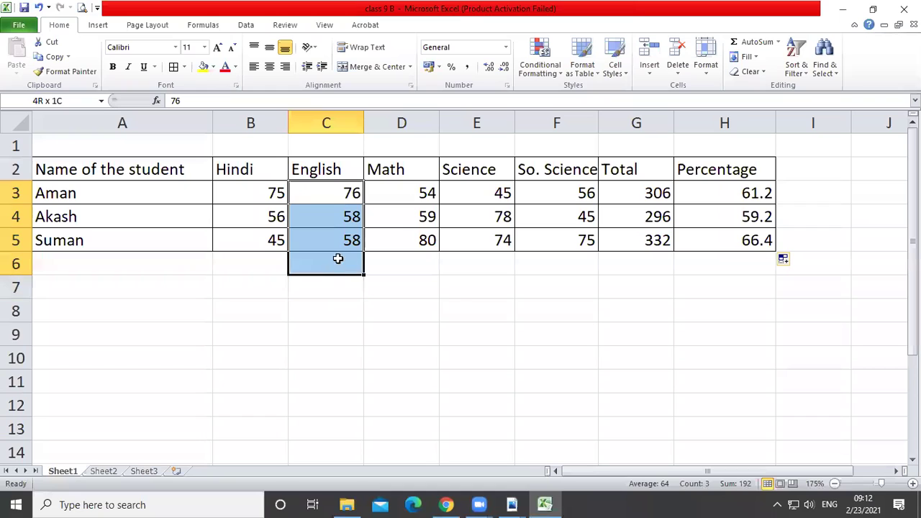
pyautogui.click(180, 261)
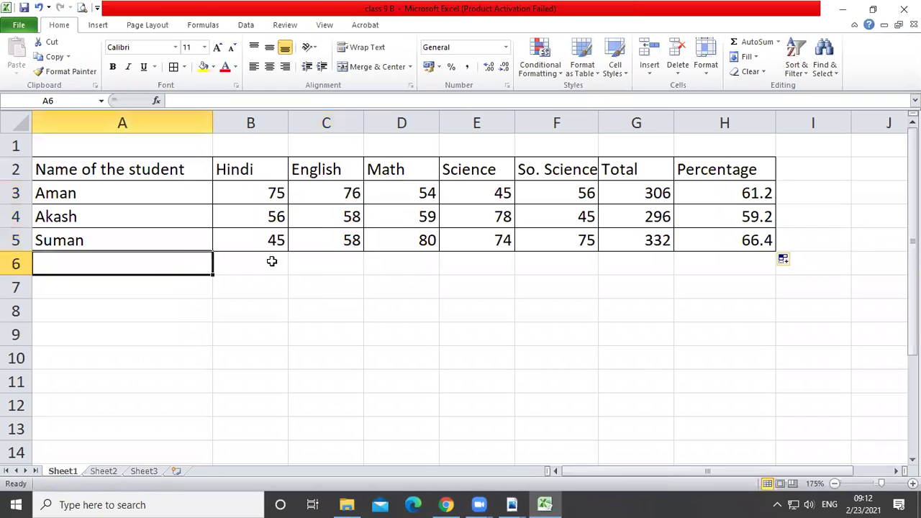
pyautogui.moveTo(246, 193); pyautogui.dragTo(241, 248)
pyautogui.click(242, 272)
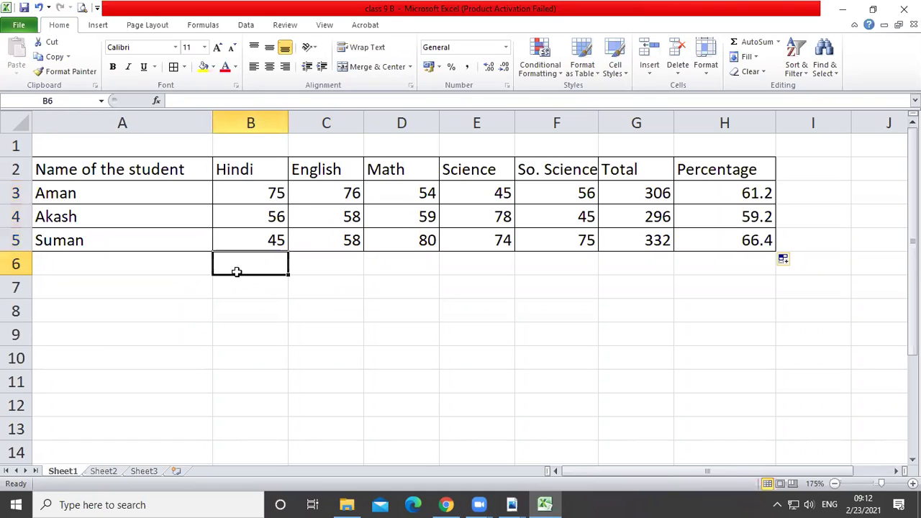
# Label cell A6, below the last student's name, as "Average".
pyautogui.click(161, 258)
pyautogui.write('A')
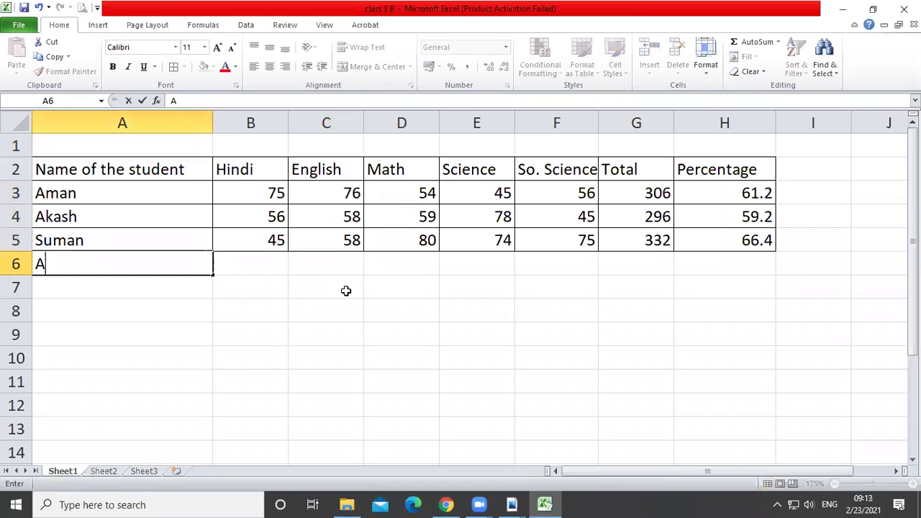
pyautogui.write('verage')
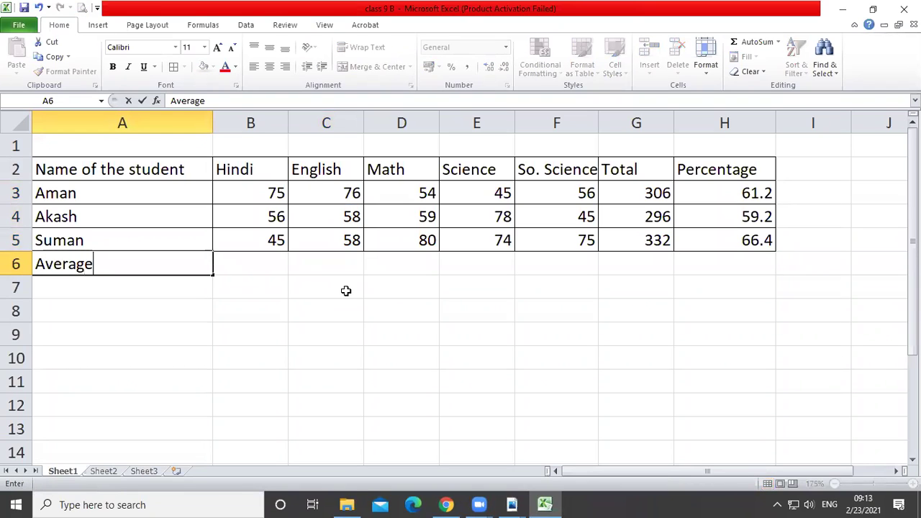
pyautogui.press('Tab')
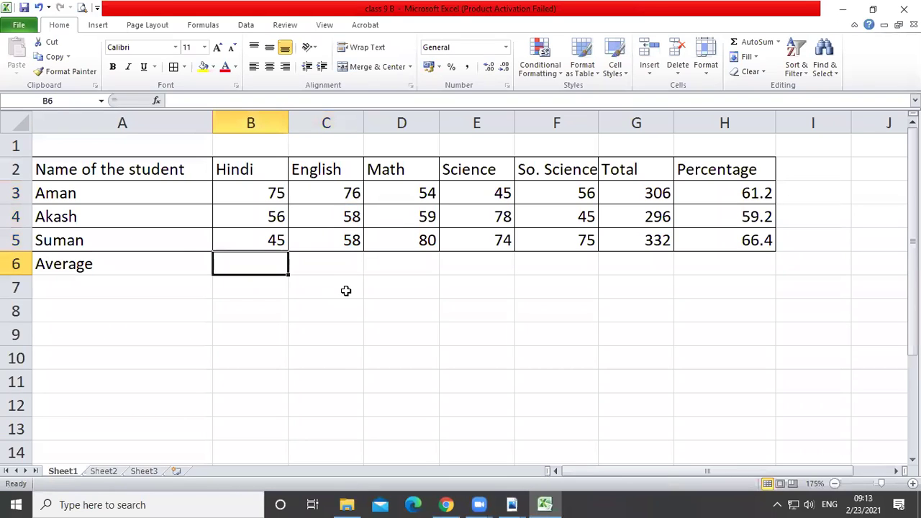
# Calculate the average Hindi mark in cell B6 with the formula =AVERAGE(B3:B5).
pyautogui.write('=av')
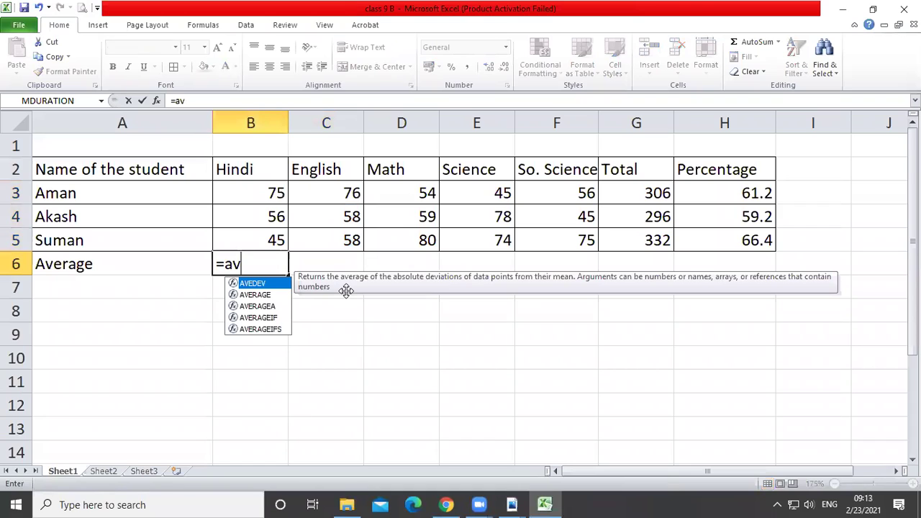
pyautogui.write('ea')
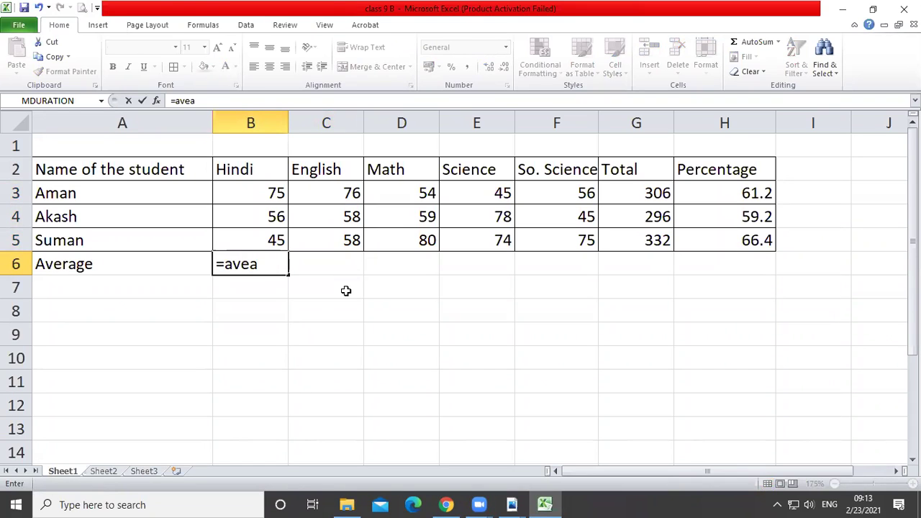
pyautogui.press('BackSpace')
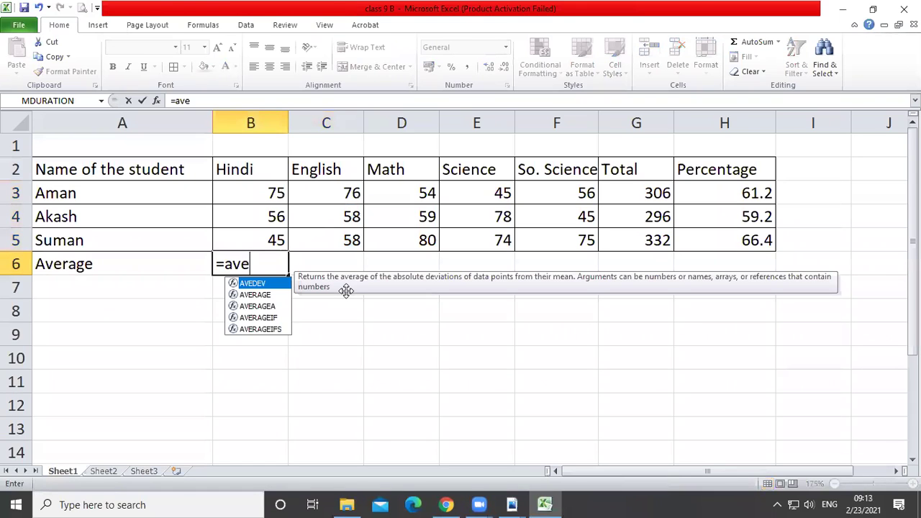
pyautogui.write('rage')
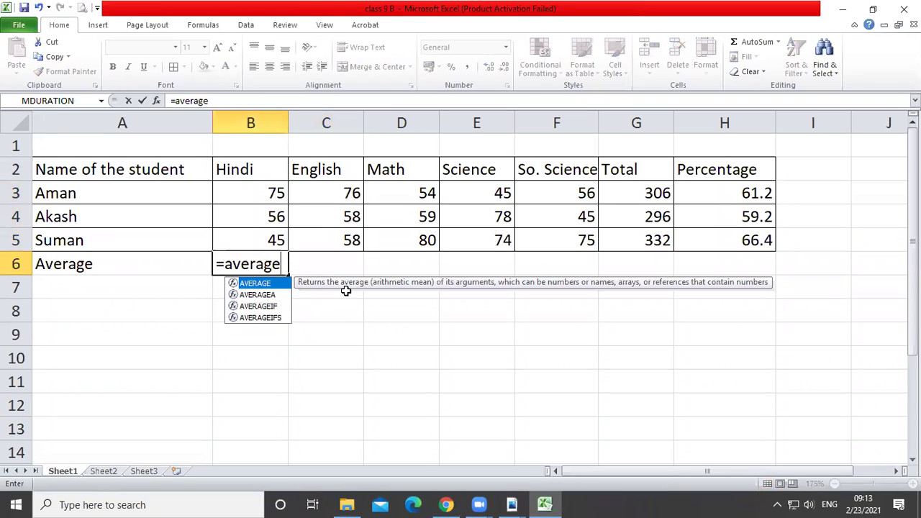
pyautogui.write('(')
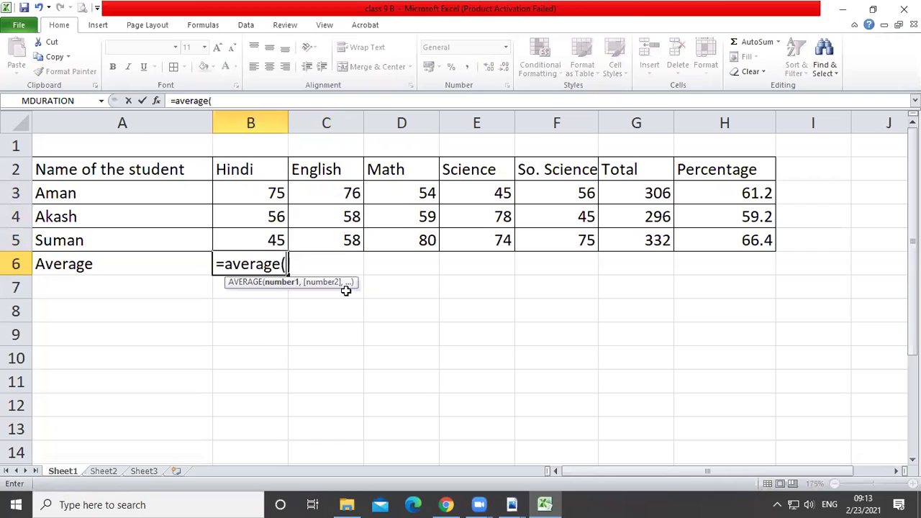
pyautogui.click(258, 192)
pyautogui.moveTo(259, 192); pyautogui.dragTo(255, 242)
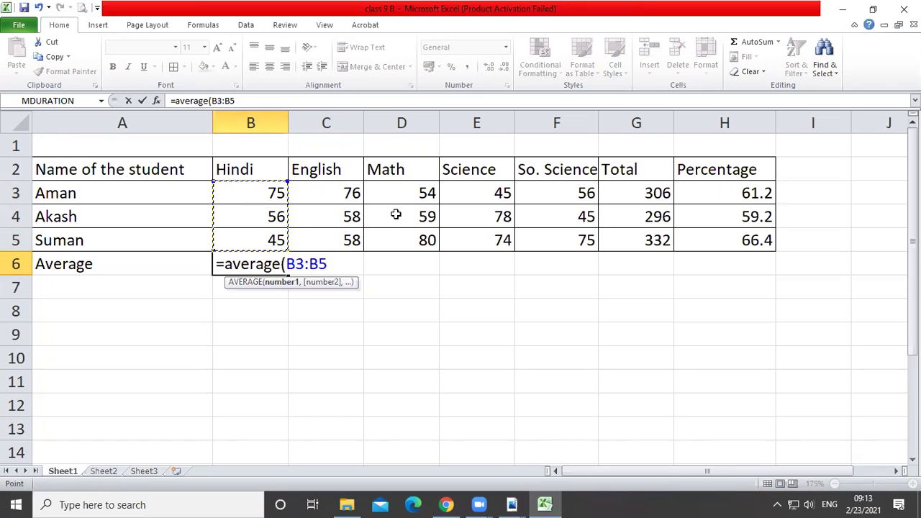
pyautogui.write(')')
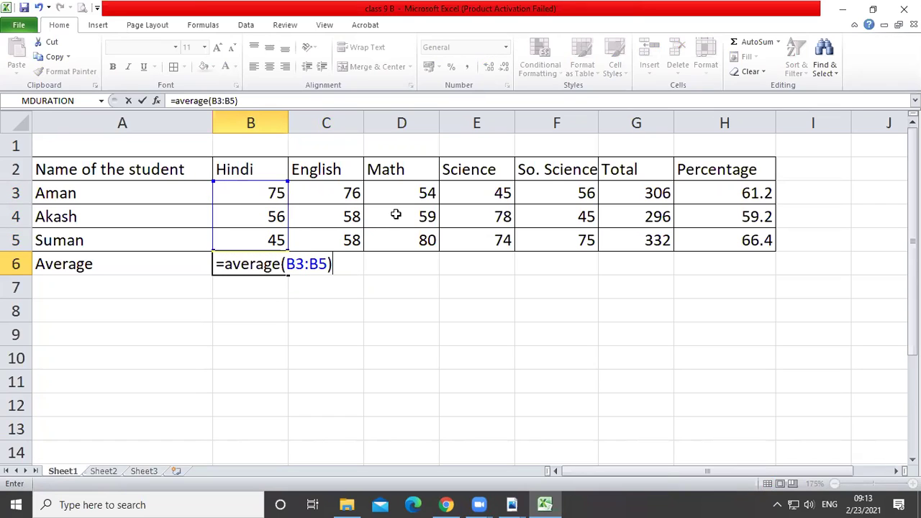
pyautogui.press('Return')
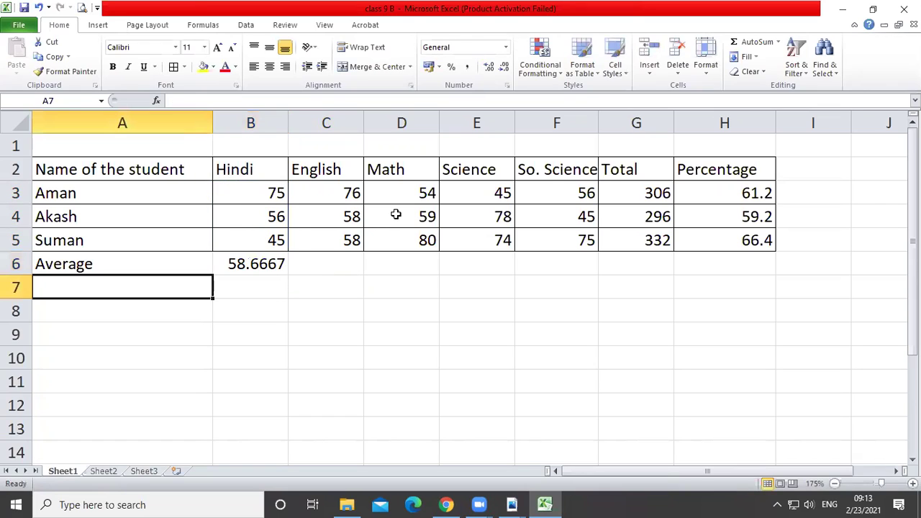
# Fill the average formula in B6 across to F6 for the remaining subjects.
pyautogui.click(254, 265)
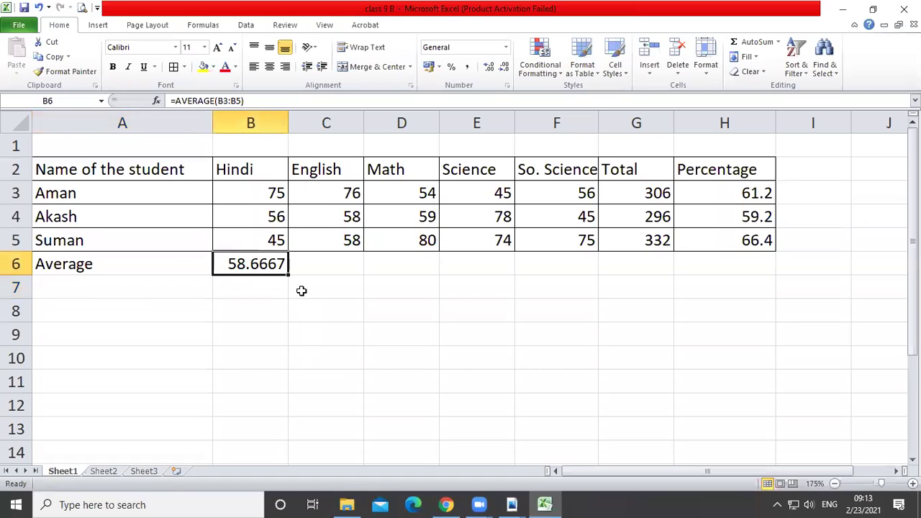
pyautogui.moveTo(290, 274); pyautogui.dragTo(621, 263)
pyautogui.click(451, 348)
# Review the subject averages in B6:F6 and inspect the formulas in B6 and D6.
pyautogui.moveTo(248, 268); pyautogui.dragTo(541, 264)
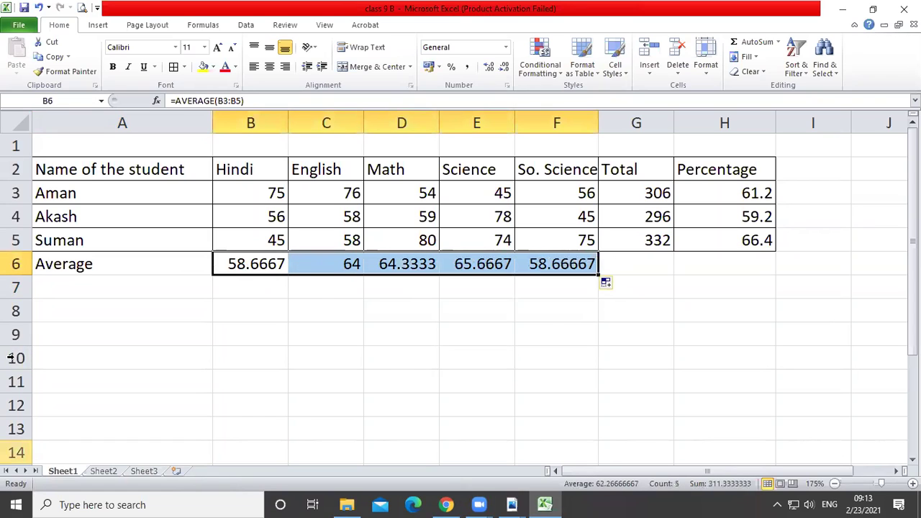
pyautogui.click(399, 357)
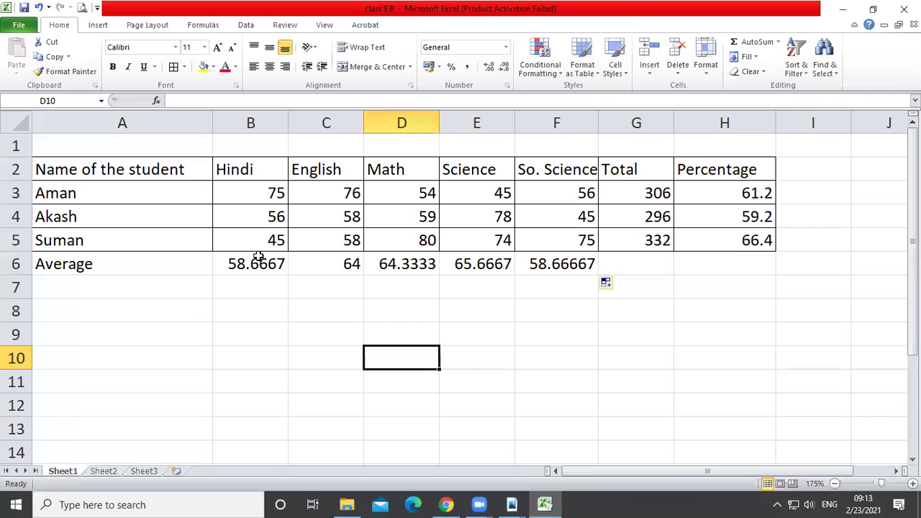
pyautogui.click(263, 267)
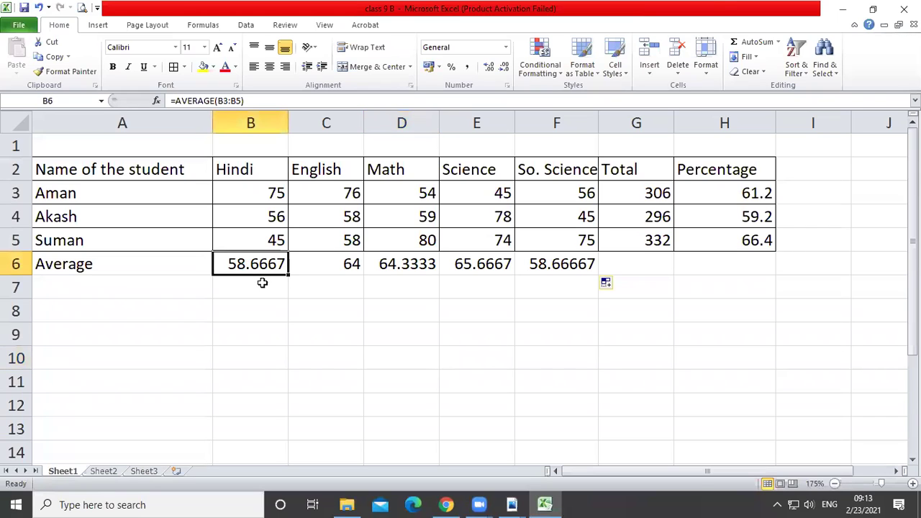
pyautogui.click(416, 264)
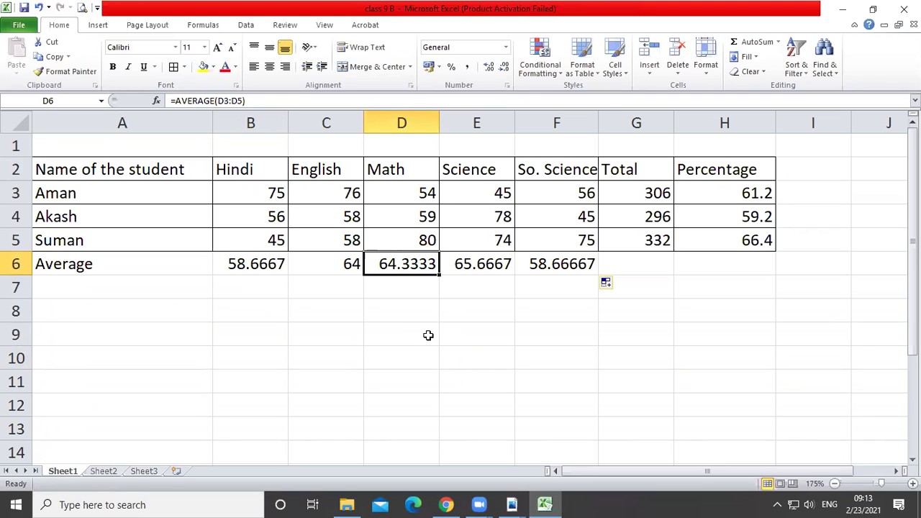
pyautogui.click(411, 294)
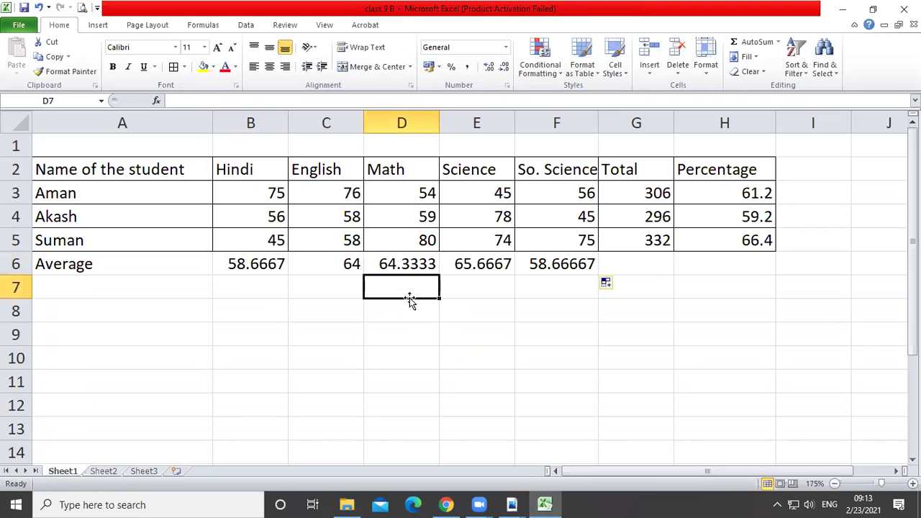
pyautogui.moveTo(257, 264); pyautogui.dragTo(539, 264)
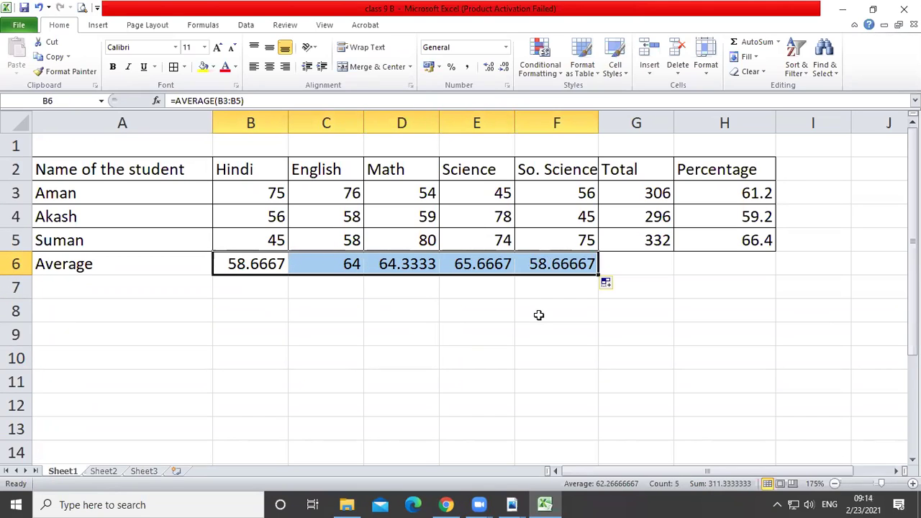
pyautogui.click(513, 311)
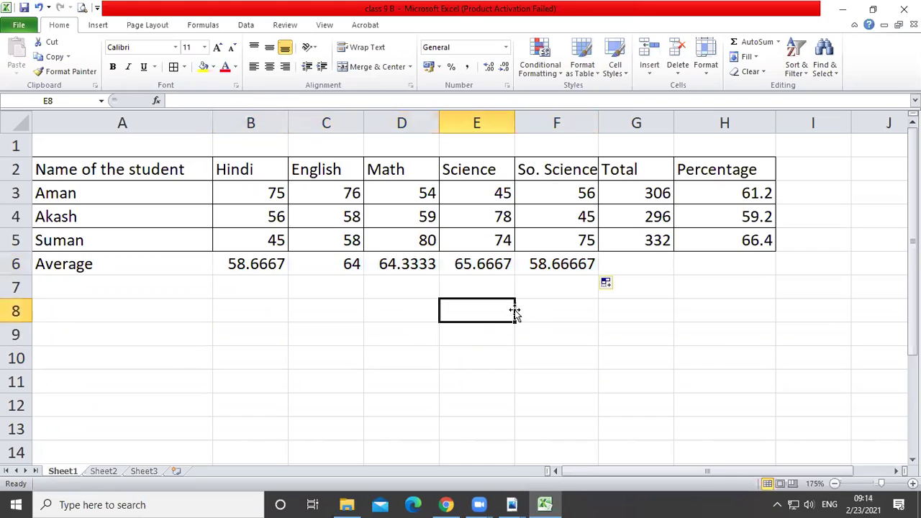
pyautogui.click(274, 265)
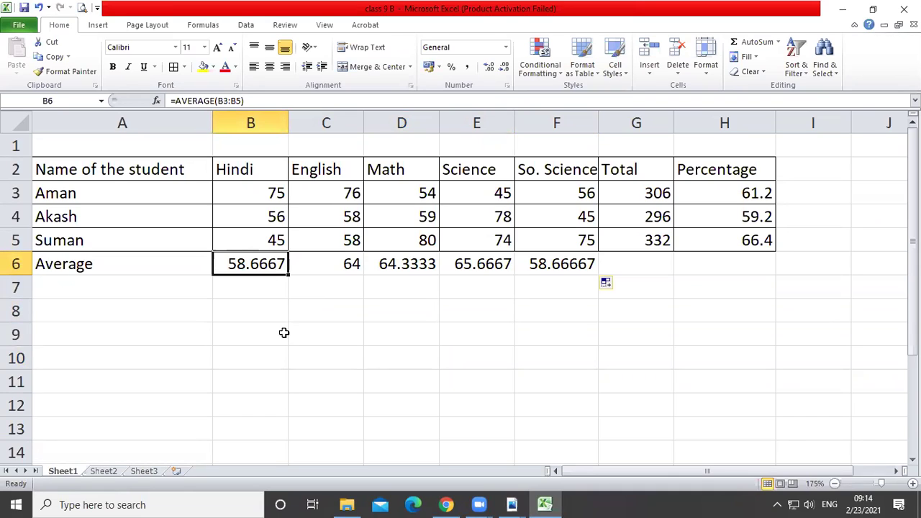
# Reduce the subject averages in B6:F6 to one decimal place.
pyautogui.moveTo(243, 264); pyautogui.dragTo(558, 265)
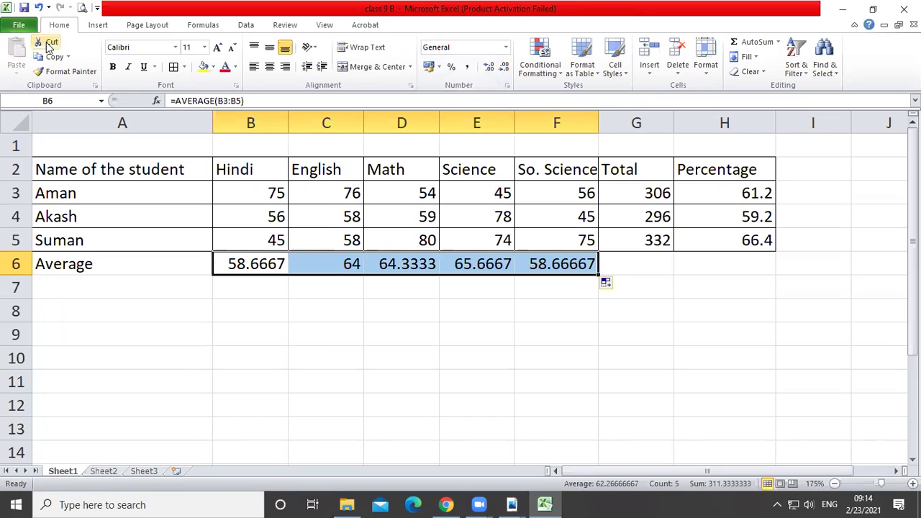
pyautogui.click(506, 68)
pyautogui.click(506, 67)
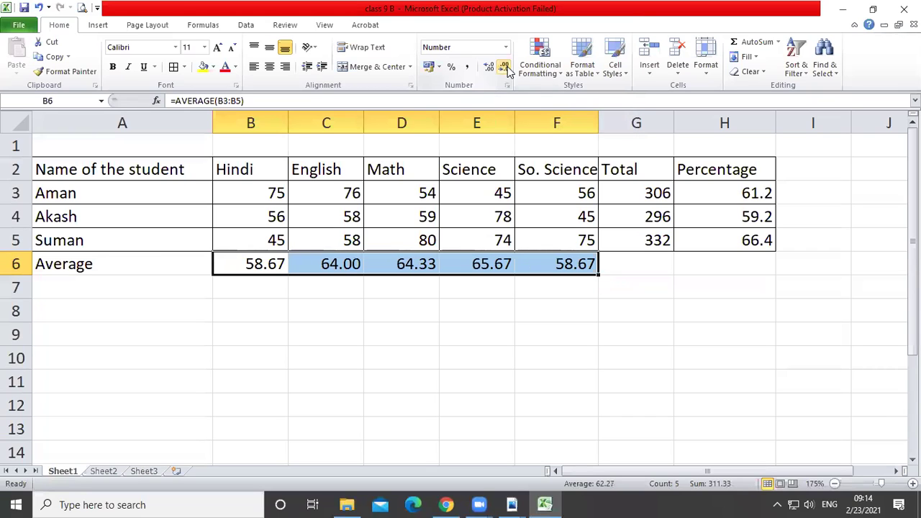
pyautogui.click(505, 67)
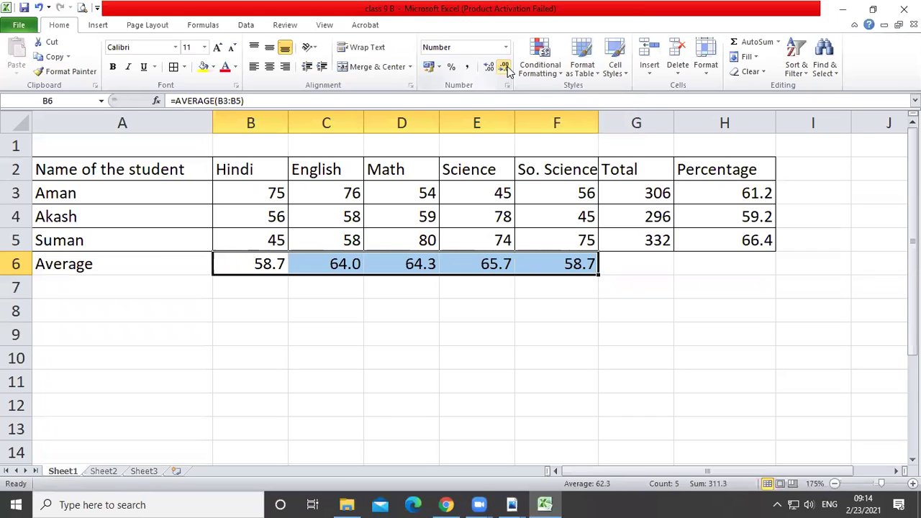
pyautogui.click(475, 317)
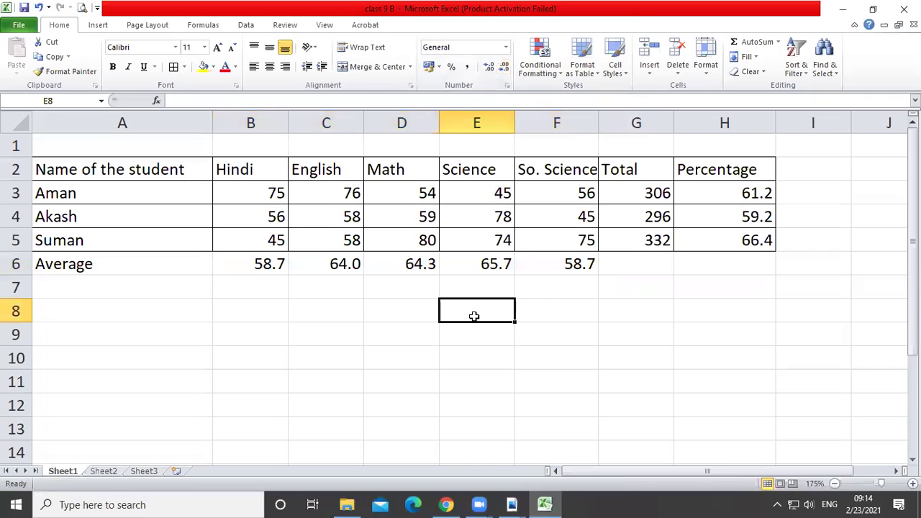
pyautogui.click(257, 266)
pyautogui.moveTo(279, 264); pyautogui.dragTo(580, 261)
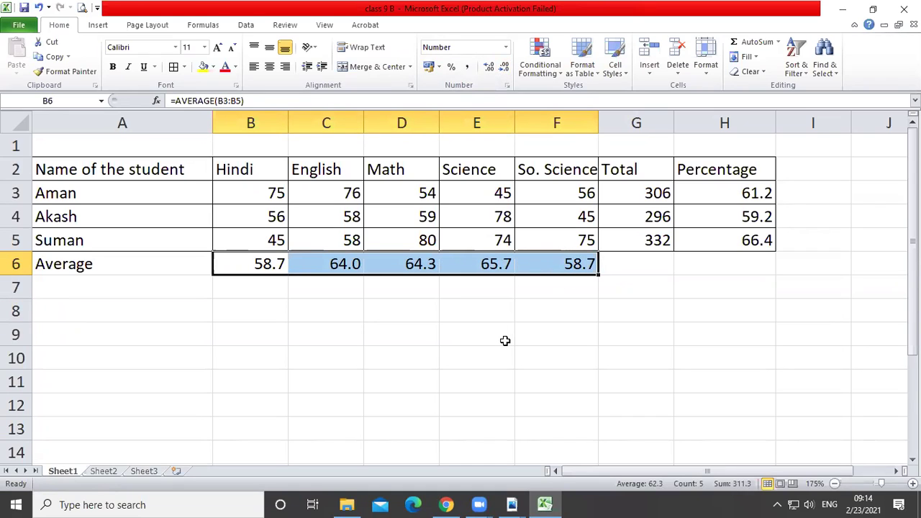
pyautogui.click(375, 329)
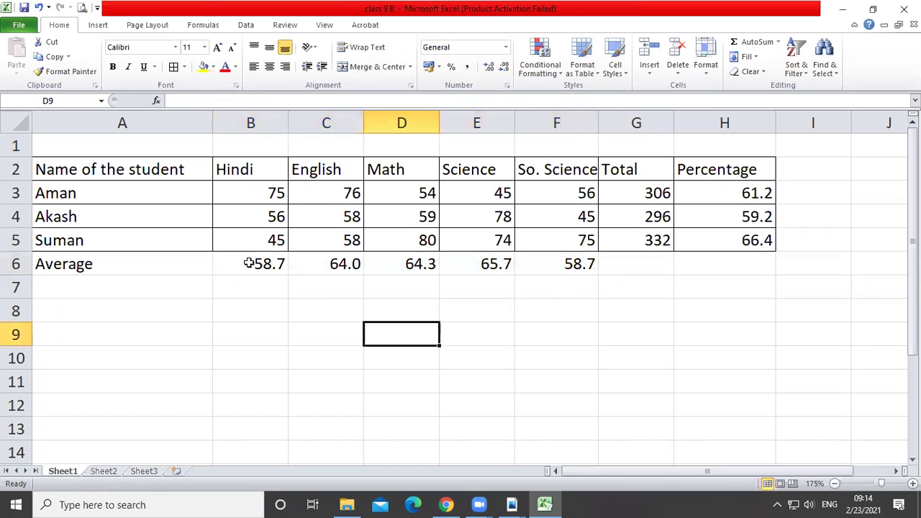
# Re-enter the Hindi average in cell B6 with the formula =AVERAGE(B3:B5).
pyautogui.click(248, 264)
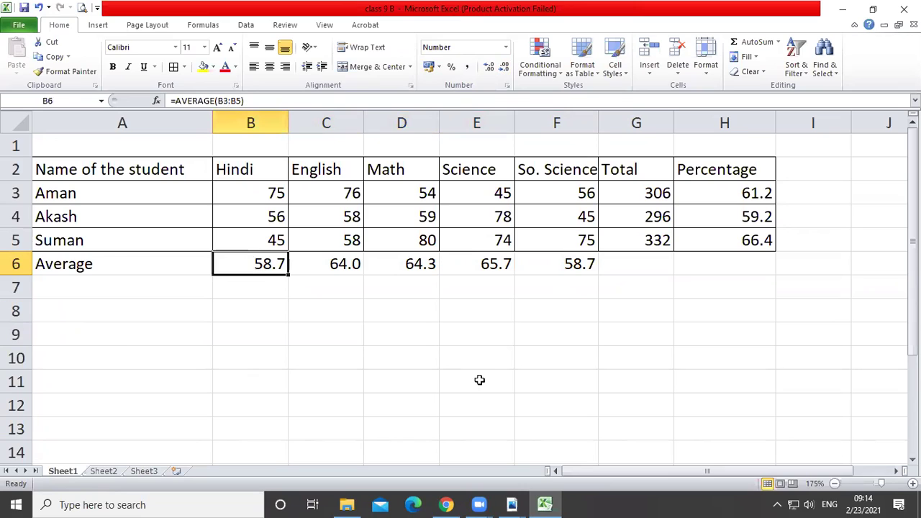
pyautogui.write('=')
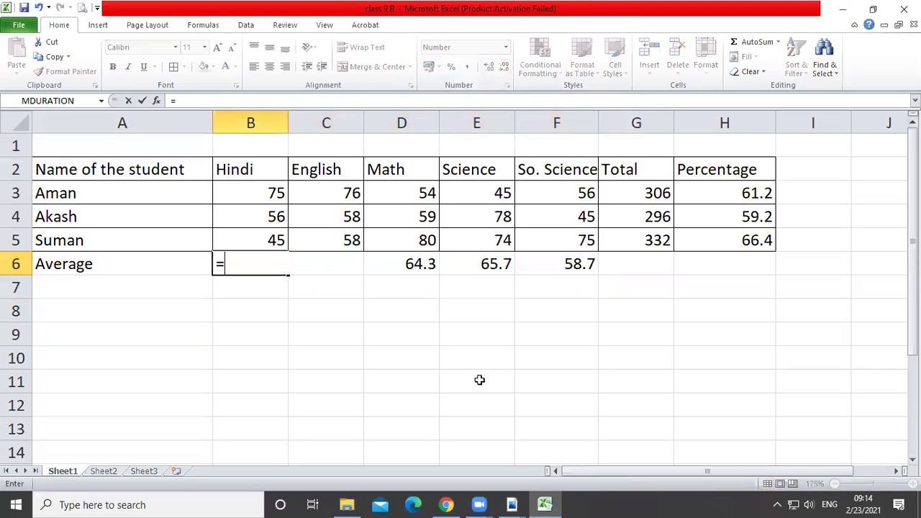
pyautogui.write('aver')
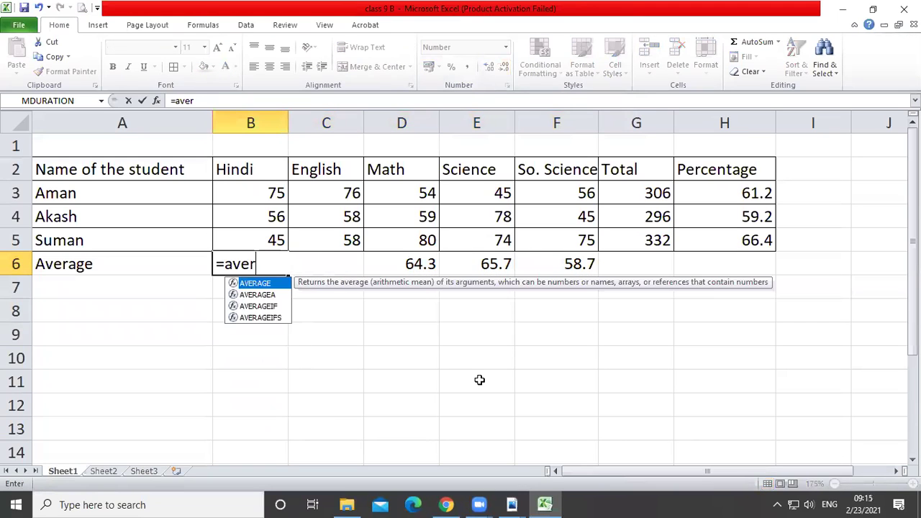
pyautogui.write('age(')
pyautogui.moveTo(282, 188); pyautogui.dragTo(267, 237)
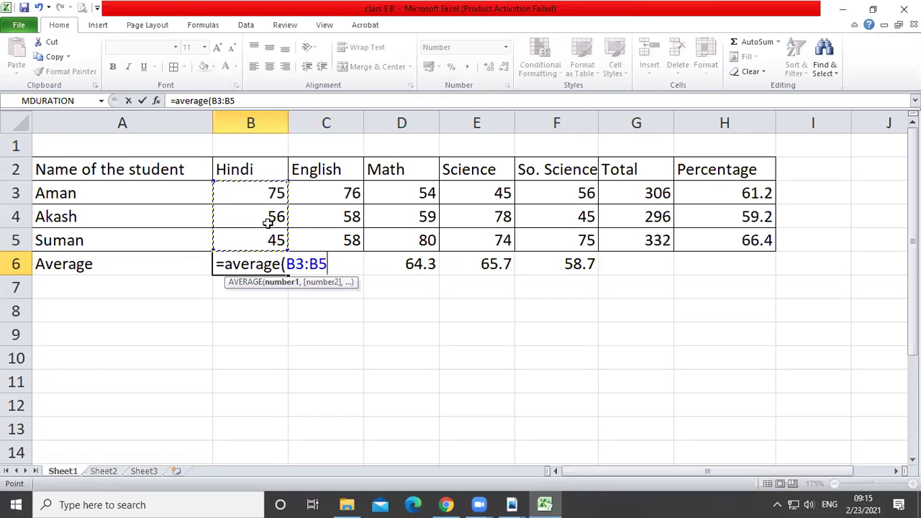
pyautogui.write(')')
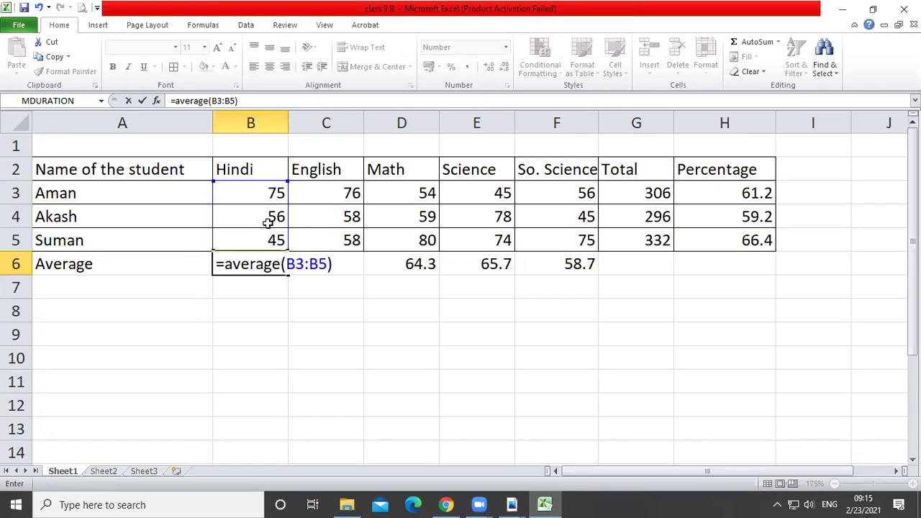
pyautogui.press('Return')
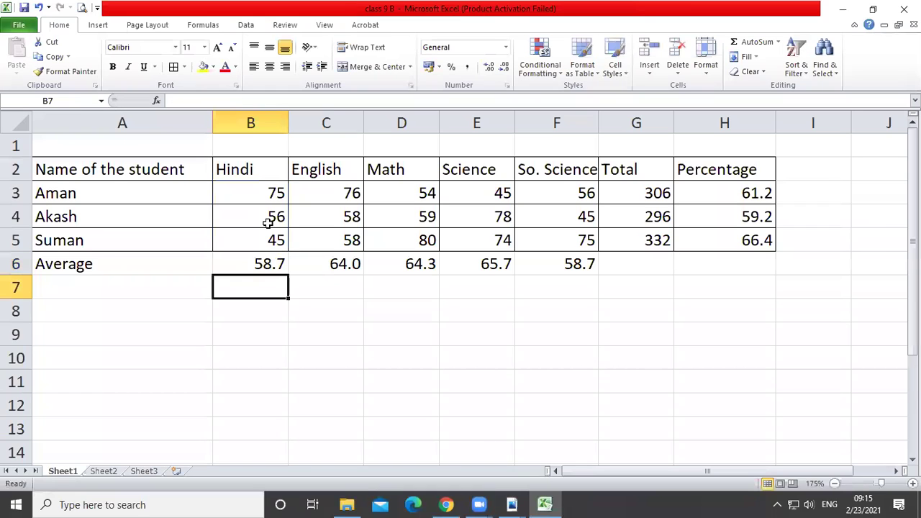
# Switch to the textbook PDF in Adobe Acrobat and read the SUM() and AVERAGE() examples on page 19.
pyautogui.click(512, 505)
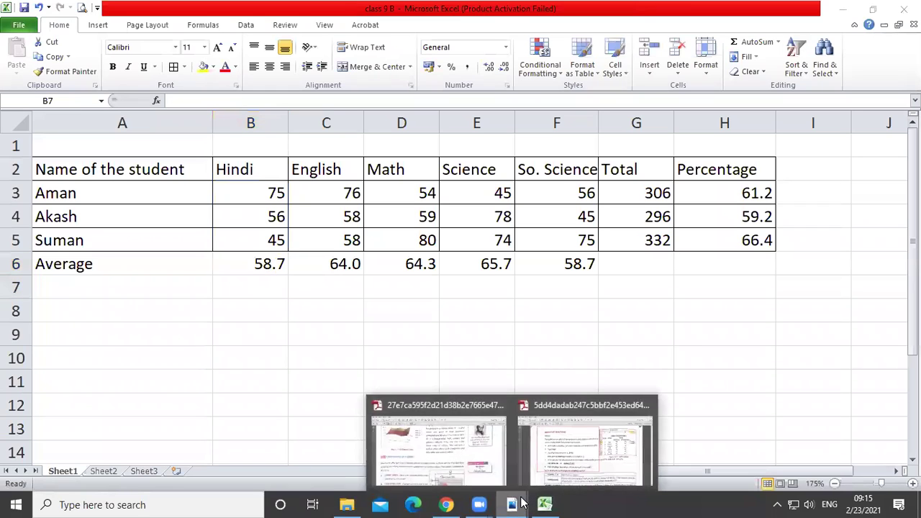
pyautogui.click(556, 474)
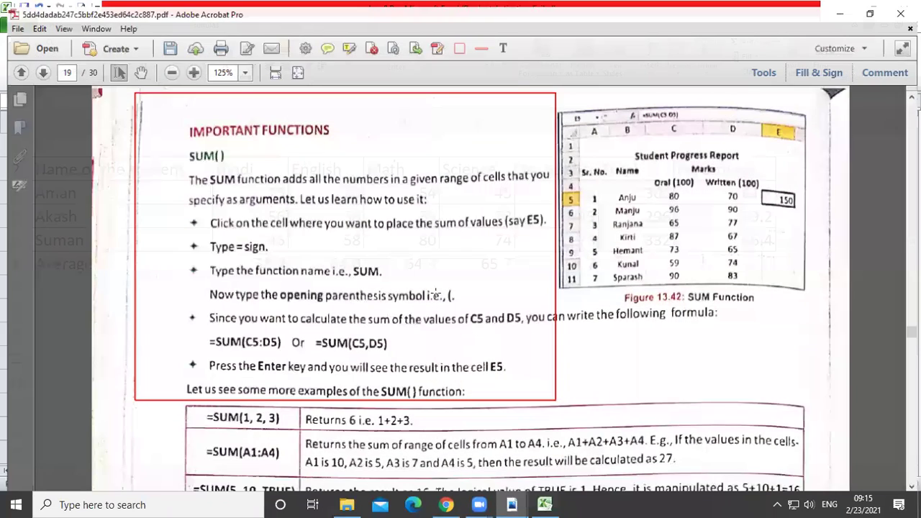
pyautogui.scroll(-5, 431, 295)
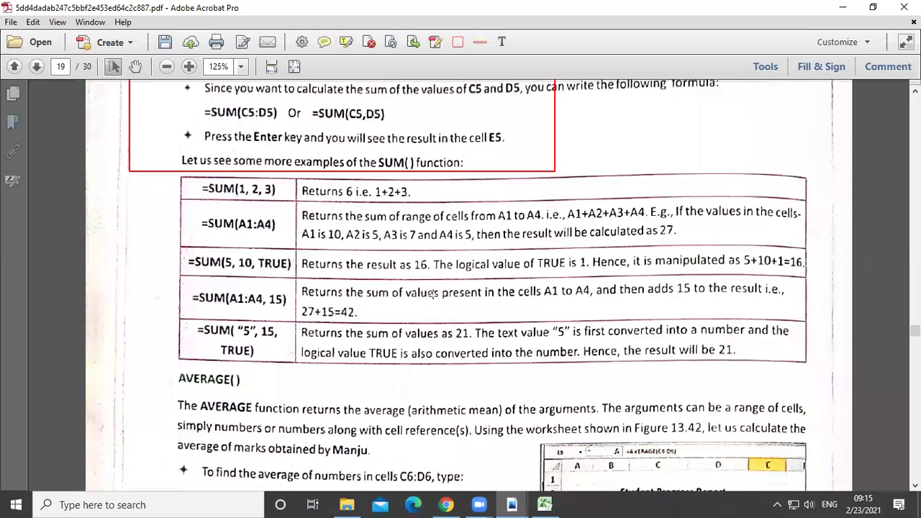
pyautogui.scroll(-8, 434, 293)
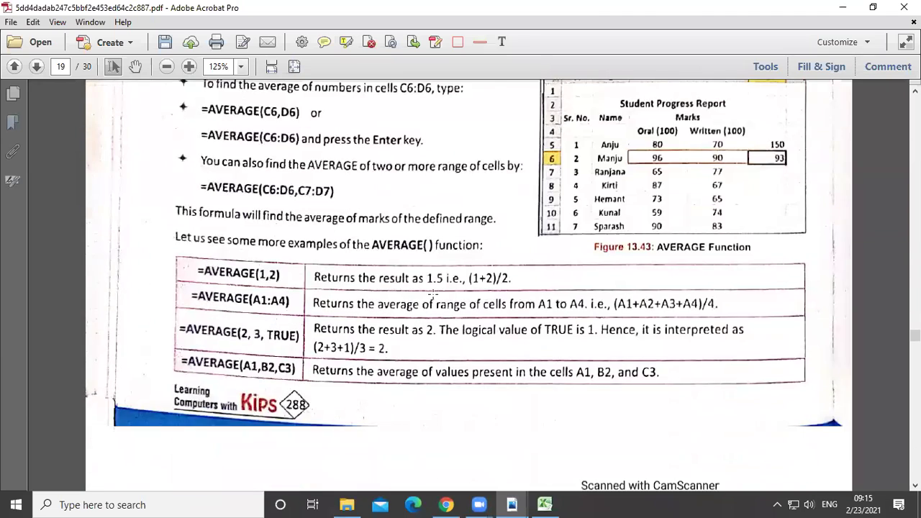
pyautogui.scroll(1, 433, 294)
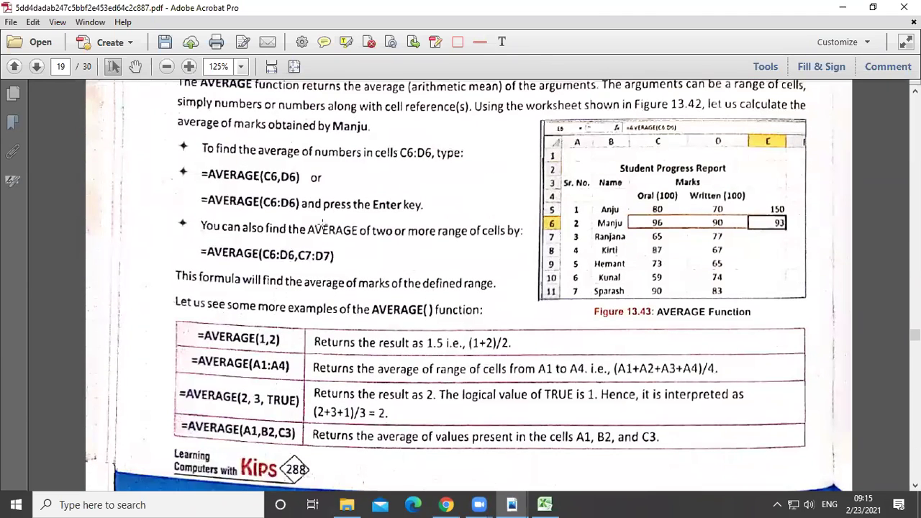
pyautogui.click(458, 42)
pyautogui.moveTo(192, 152); pyautogui.dragTo(338, 223)
pyautogui.hotkey('ctrl', 'z')
# Draw a red rectangle around the COUNT() heading on page 20 of the PDF.
pyautogui.scroll(-10, 470, 250)
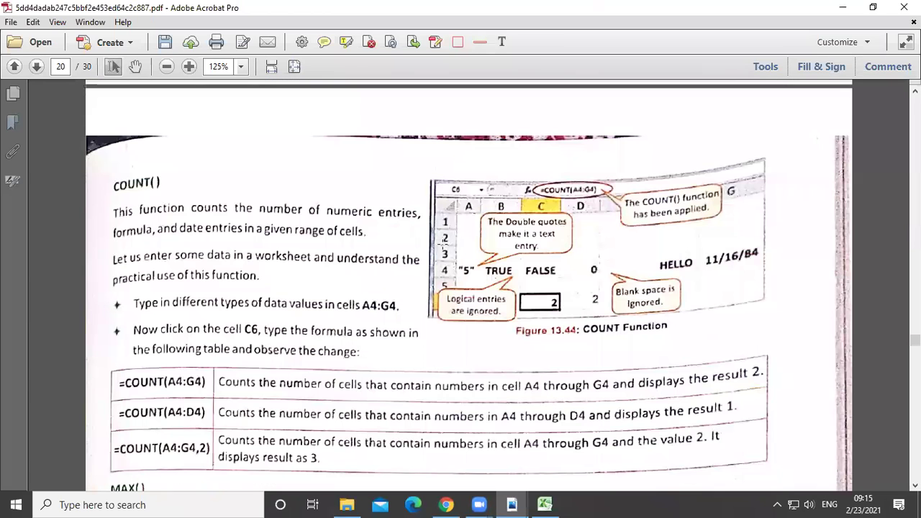
pyautogui.moveTo(104, 164); pyautogui.dragTo(183, 213)
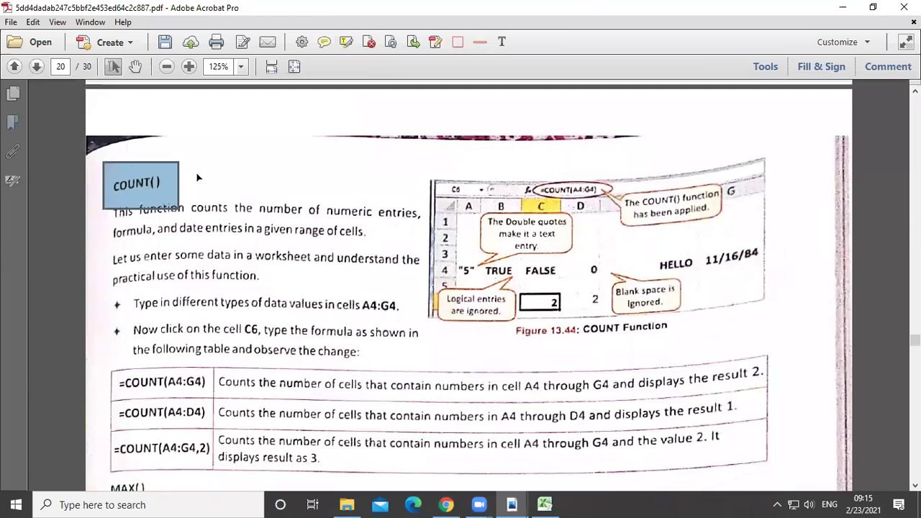
pyautogui.hotkey('ctrl', 'z')
pyautogui.click(459, 41)
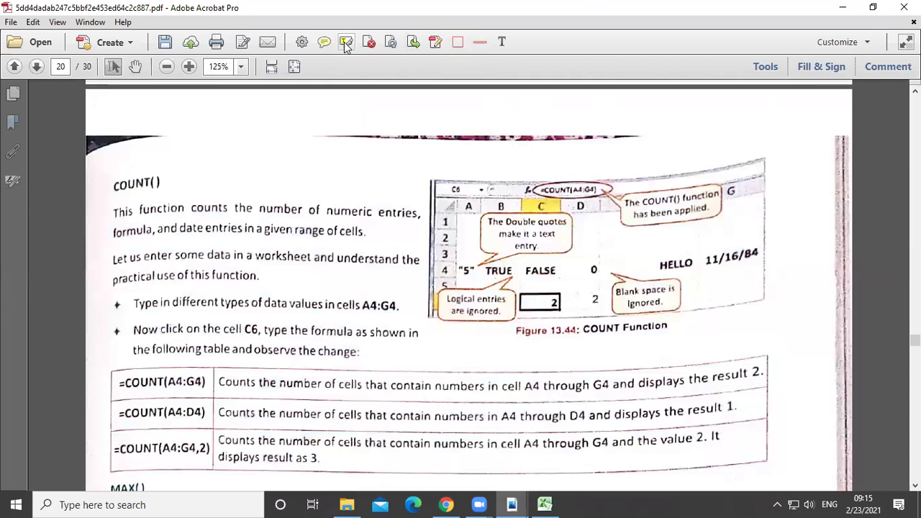
pyautogui.moveTo(93, 167)
pyautogui.mouseDown()
pyautogui.moveTo(203, 209)
pyautogui.moveTo(199, 200)
pyautogui.mouseUp()
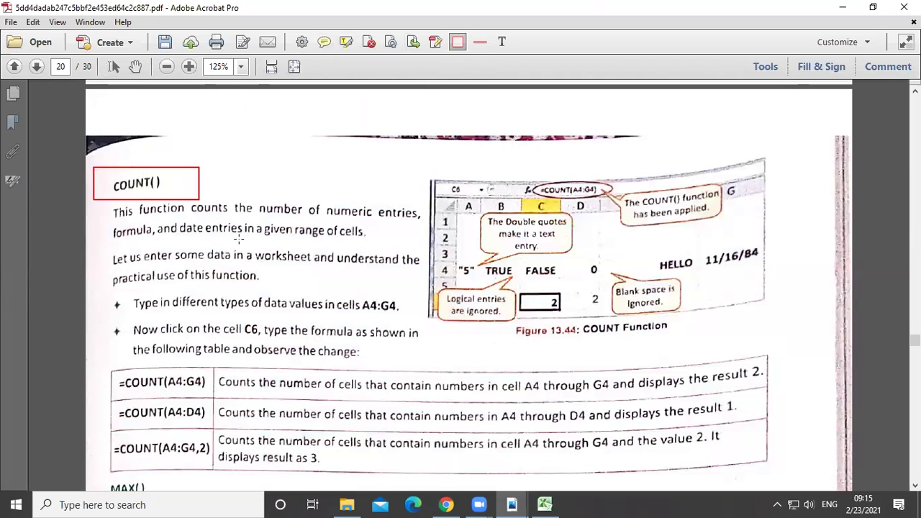
# Switch back to Excel and check how many cells contain data in the marks range B3:F5.
pyautogui.click(545, 504)
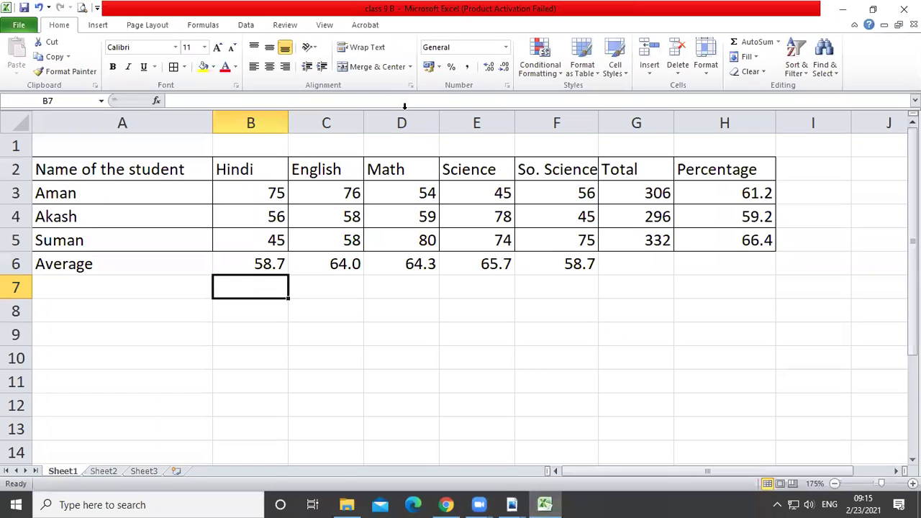
pyautogui.click(245, 189)
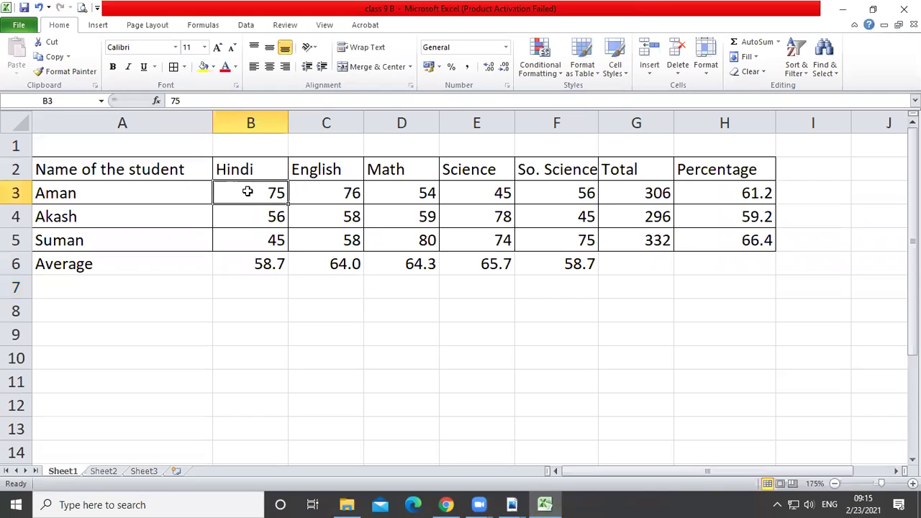
pyautogui.moveTo(267, 200); pyautogui.dragTo(517, 246)
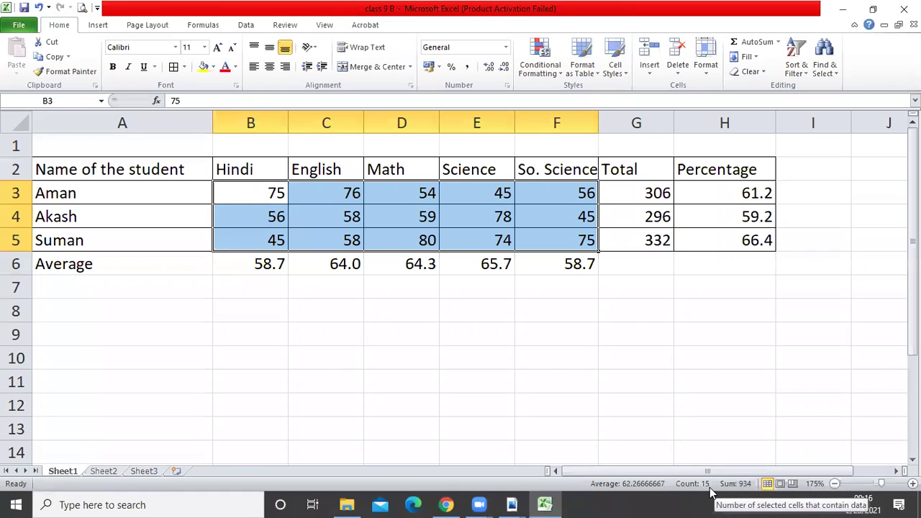
# Count the numeric marks in cell B8 with the formula =COUNT(B3:F5) and check it against the selected range.
pyautogui.click(264, 318)
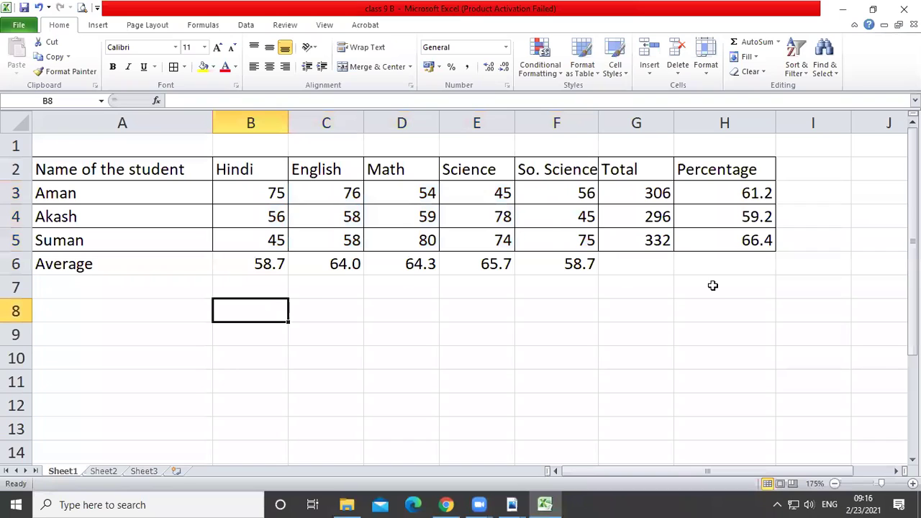
pyautogui.write('=')
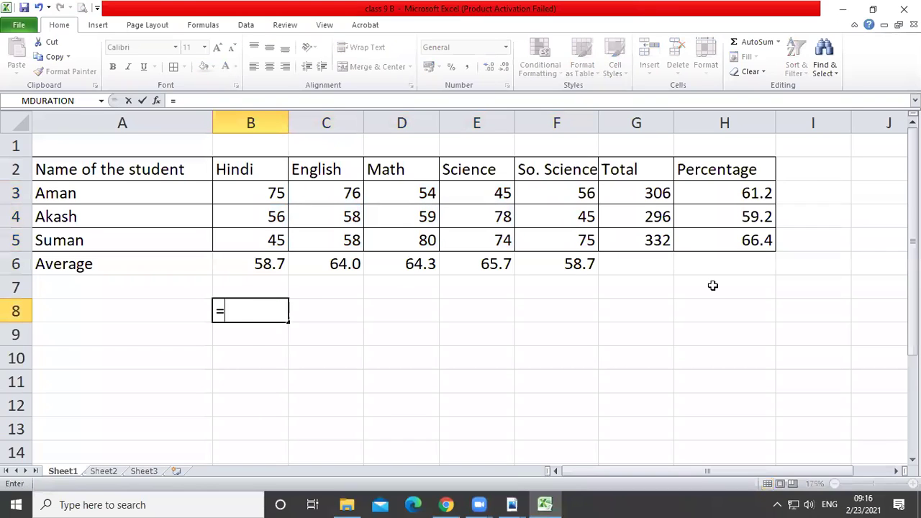
pyautogui.write('count')
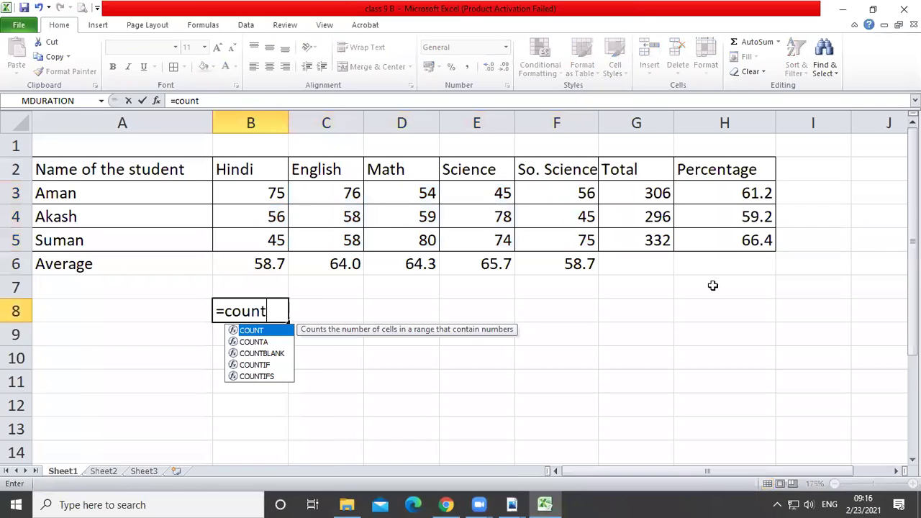
pyautogui.write('(')
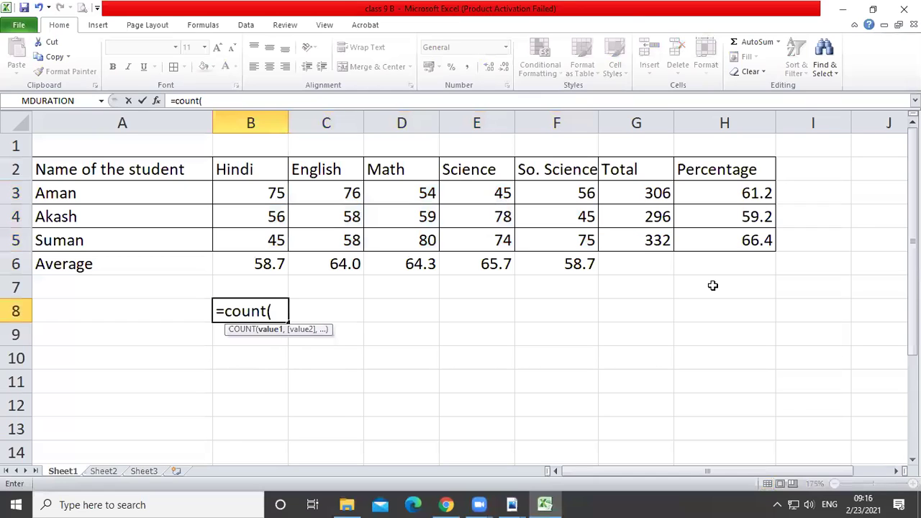
pyautogui.moveTo(253, 186); pyautogui.dragTo(588, 240)
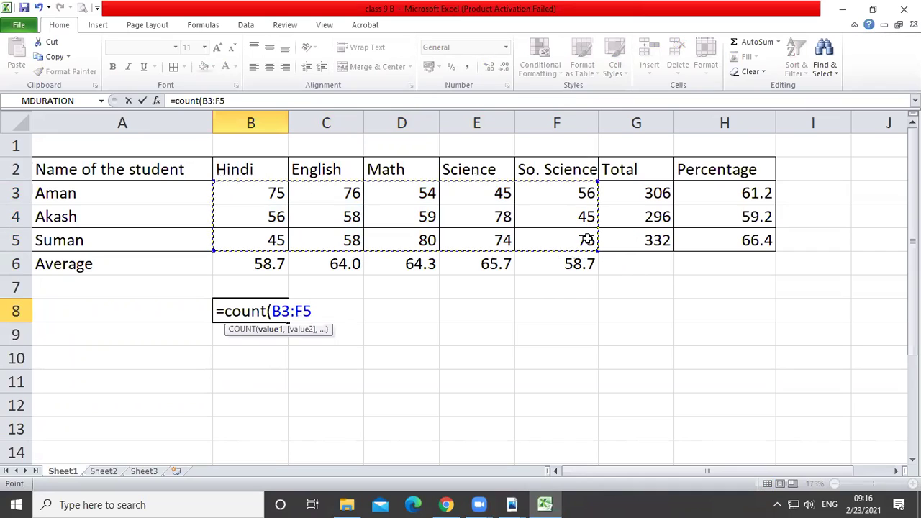
pyautogui.write(')')
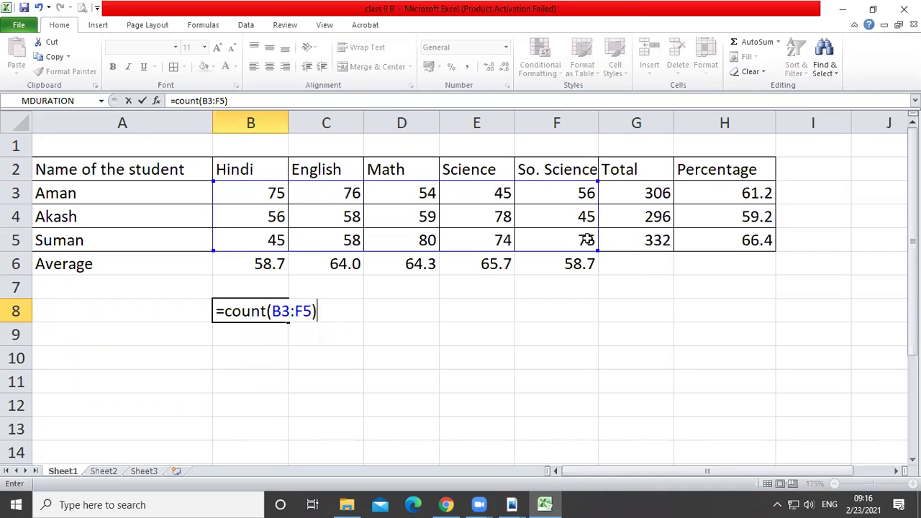
pyautogui.press('Return')
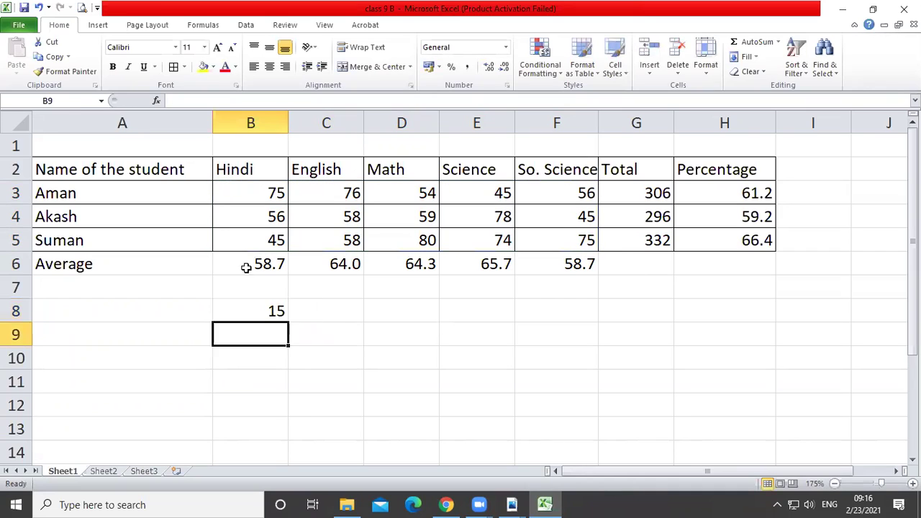
pyautogui.click(264, 301)
pyautogui.moveTo(276, 199); pyautogui.dragTo(588, 237)
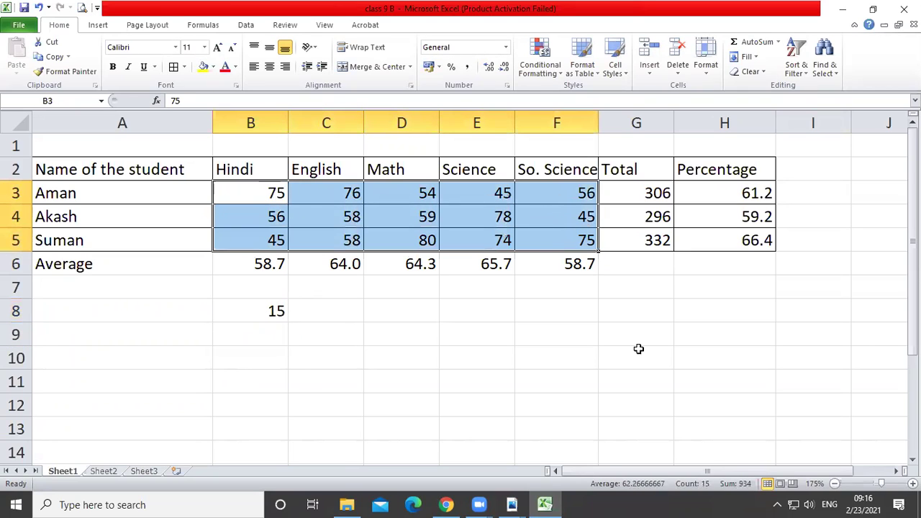
# Switch to the textbook PDF in Acrobat and draw a red rectangle around the MAX() heading on page 20.
pyautogui.click(519, 504)
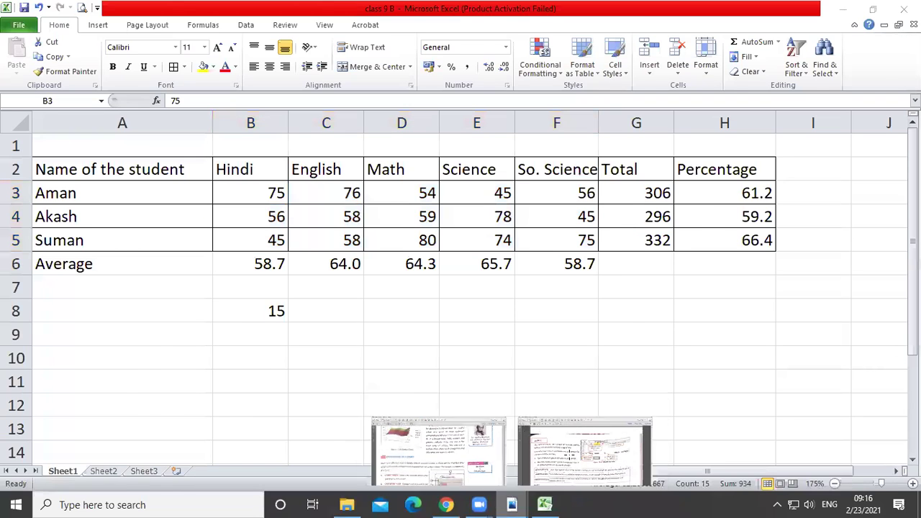
pyautogui.click(566, 415)
pyautogui.scroll(-3, 389, 267)
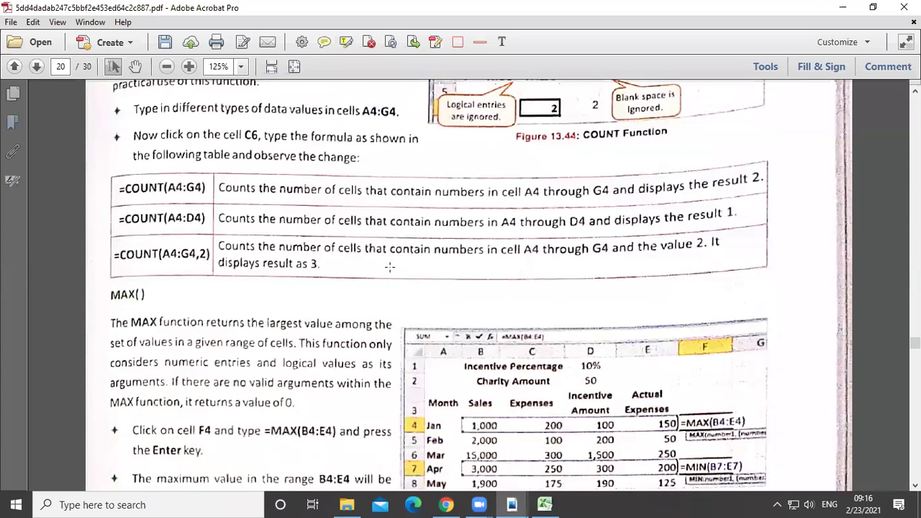
pyautogui.scroll(-4, 389, 267)
pyautogui.click(458, 42)
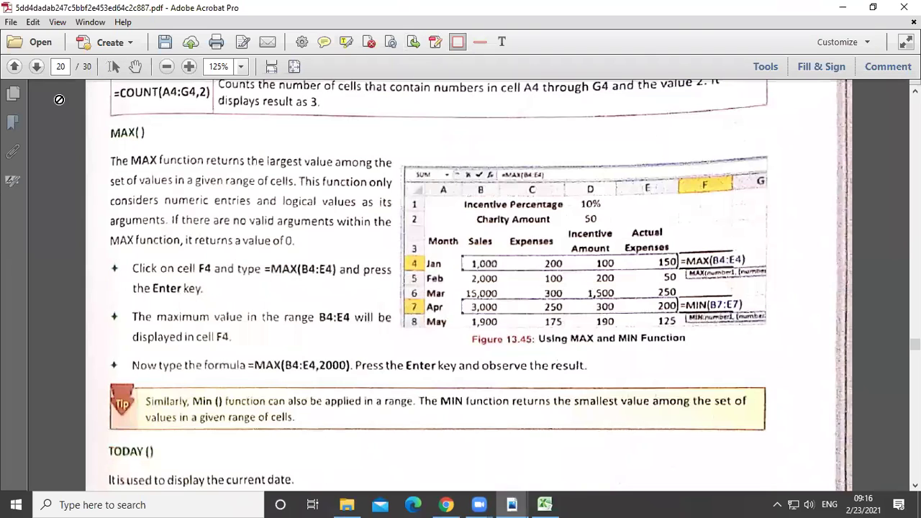
pyautogui.moveTo(100, 119); pyautogui.dragTo(166, 150)
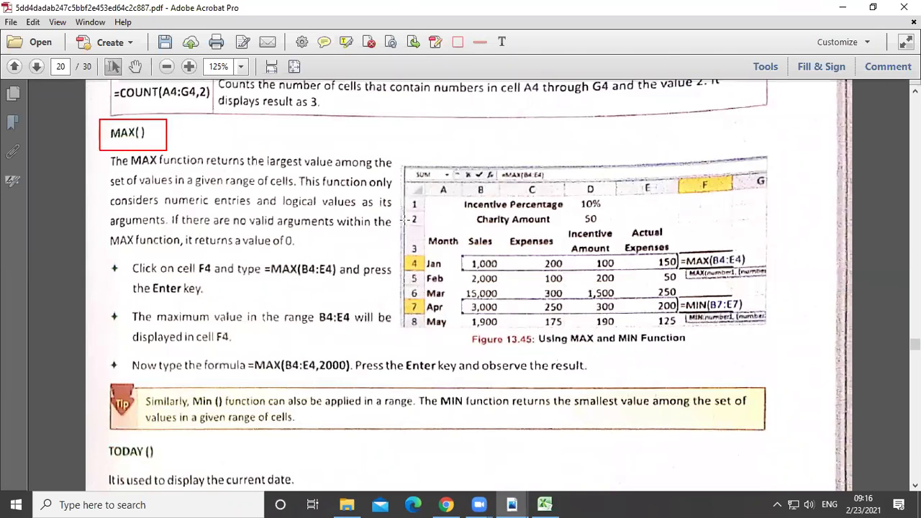
# Switch back to Excel and clear the COUNT formula from cell B8.
pyautogui.hotkey('alt', 'Tab')
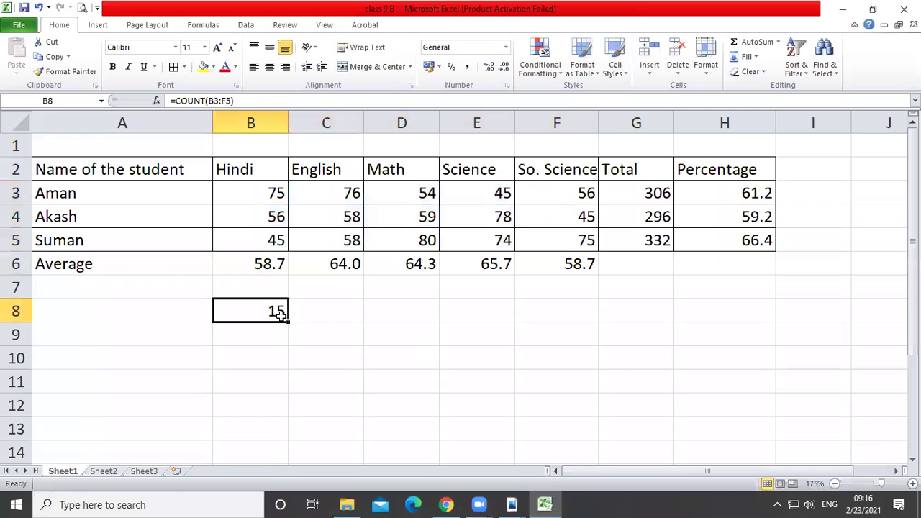
pyautogui.click(435, 303)
pyautogui.click(265, 318)
# Enter the label "Maximum Marks" in cell A8.
pyautogui.click(170, 318)
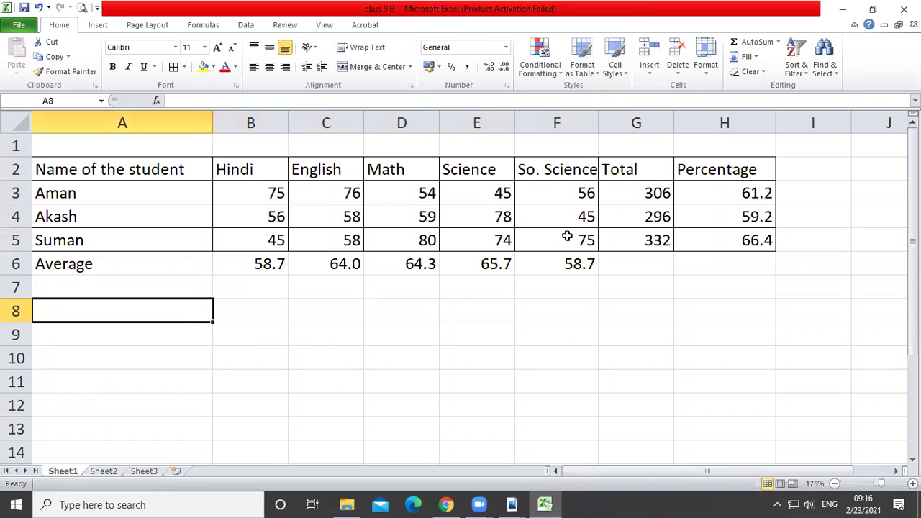
pyautogui.write('Ma')
pyautogui.write('xi')
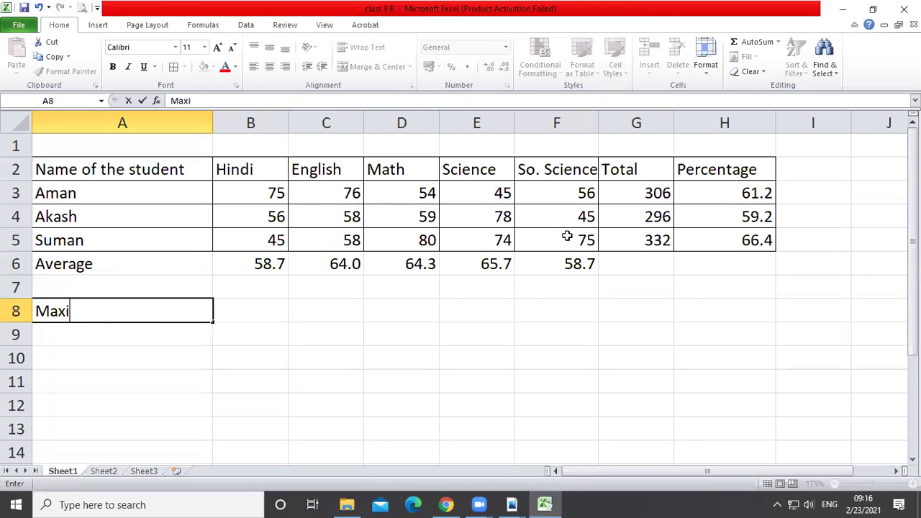
pyautogui.write('mum Marks')
pyautogui.press('Tab')
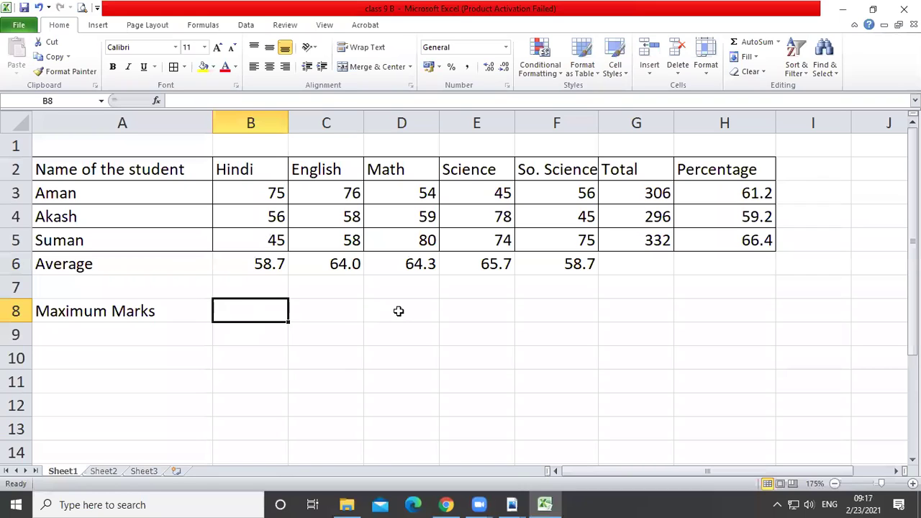
# Find the highest Hindi mark in cell B8 with the formula =MAX(B3:B5).
pyautogui.write('=')
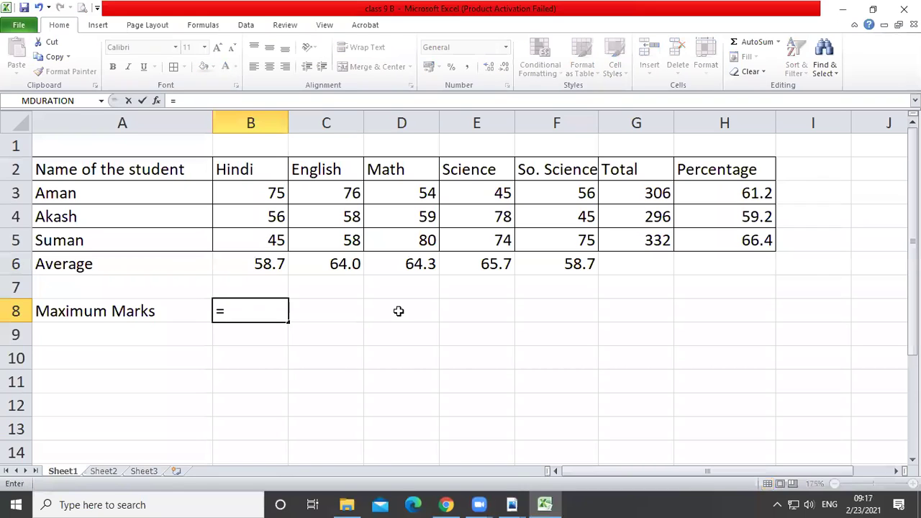
pyautogui.write('max')
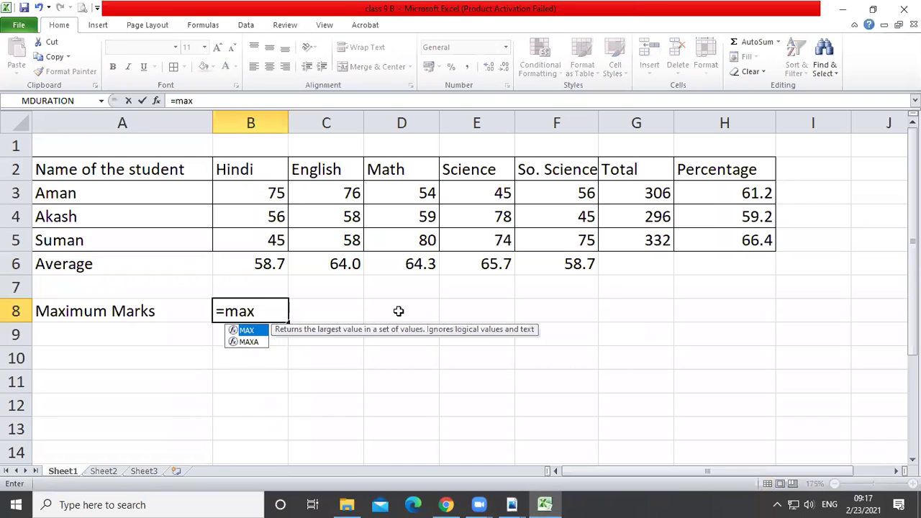
pyautogui.write('(')
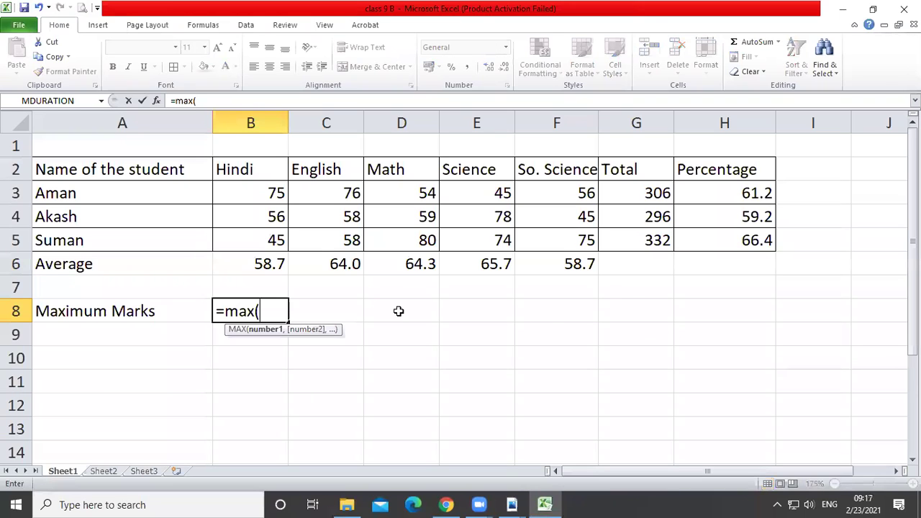
pyautogui.moveTo(268, 191); pyautogui.dragTo(268, 239)
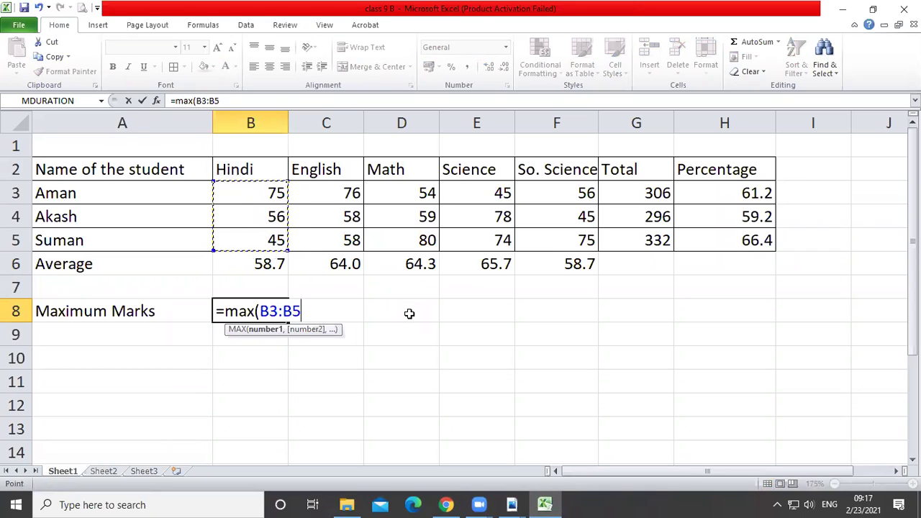
pyautogui.write(')')
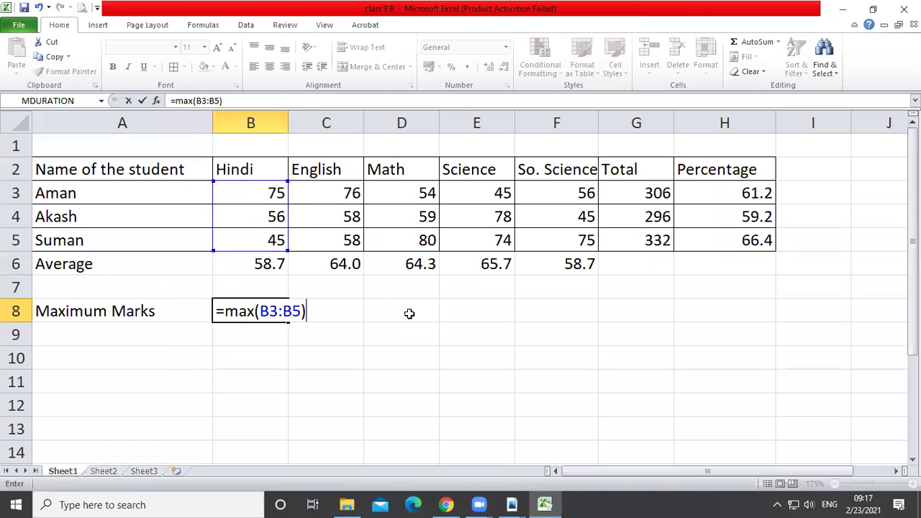
pyautogui.press('Return')
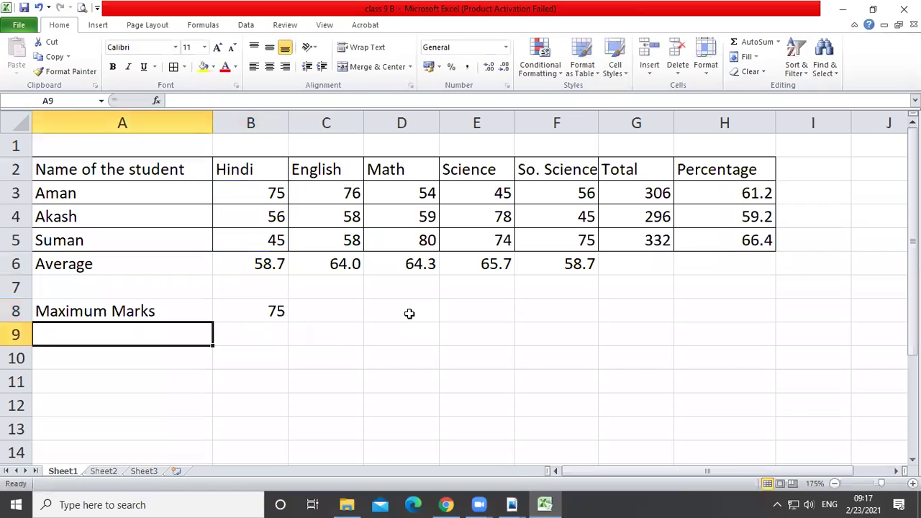
# Copy the MAX formula from B8 across to F8 and apply cell borders to the maximum marks row A8:F8.
pyautogui.click(267, 310)
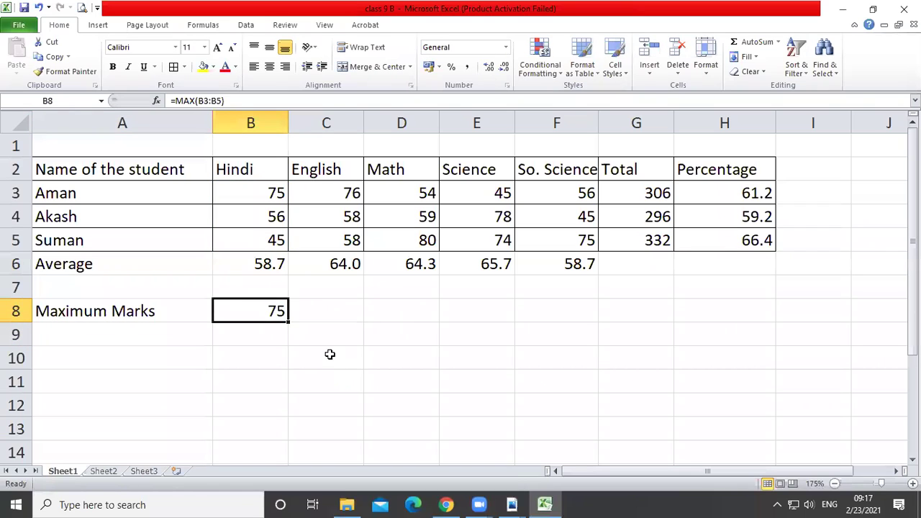
pyautogui.click(263, 199)
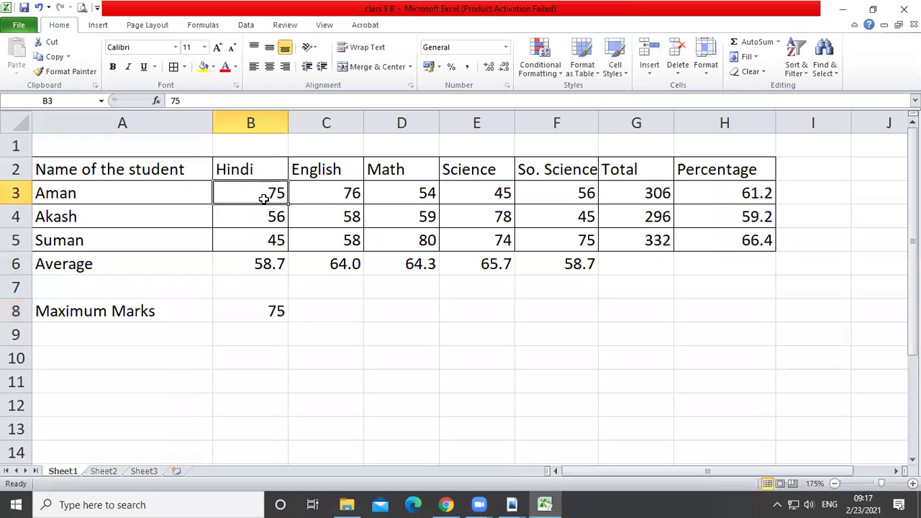
pyautogui.click(266, 310)
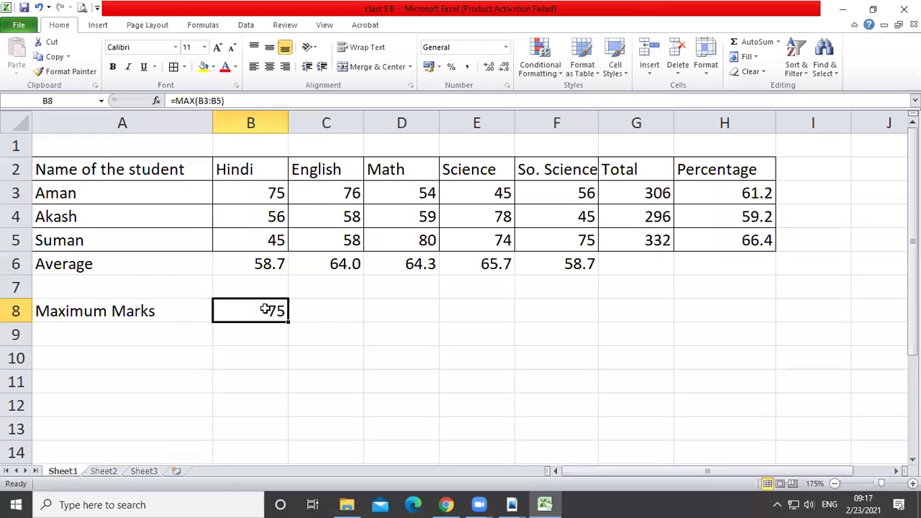
pyautogui.moveTo(289, 322); pyautogui.dragTo(576, 312)
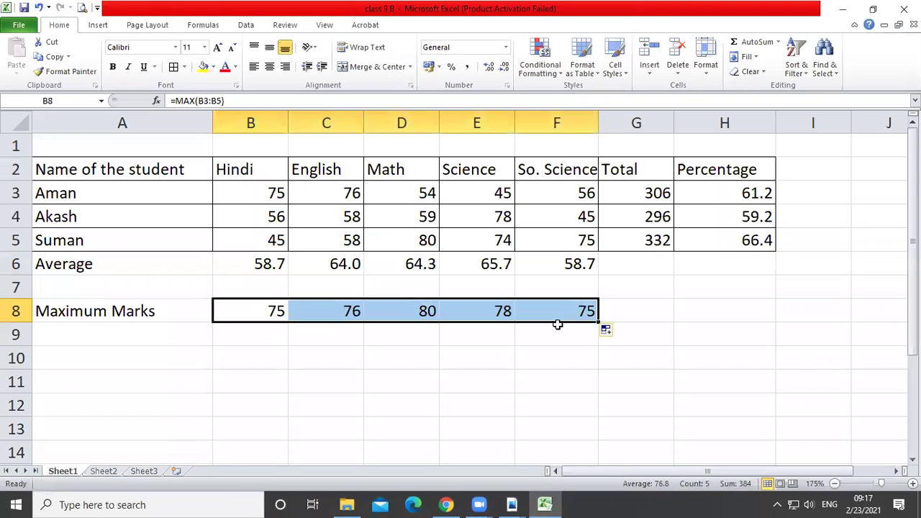
pyautogui.click(467, 381)
pyautogui.click(425, 310)
pyautogui.click(223, 316)
pyautogui.moveTo(148, 312); pyautogui.dragTo(551, 310)
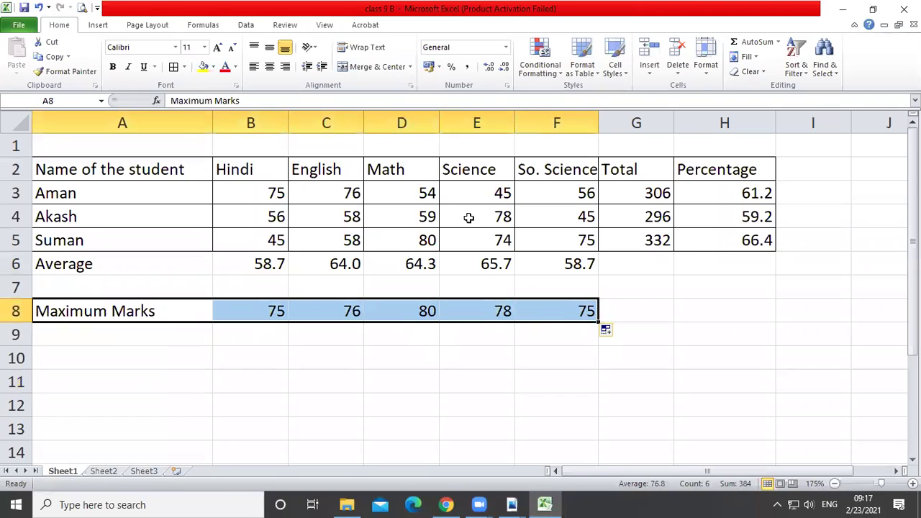
pyautogui.click(173, 66)
# Enter the label "Minimun Marks" in cell A9.
pyautogui.click(108, 338)
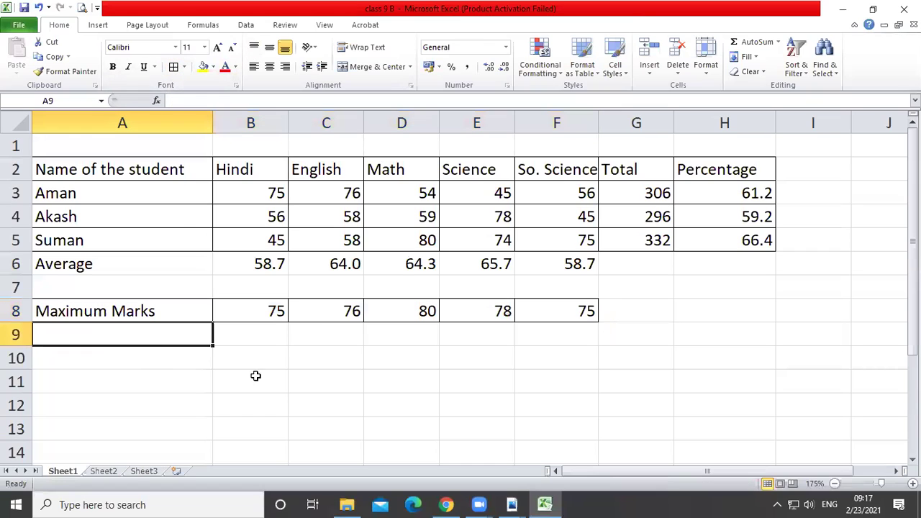
pyautogui.write('Min')
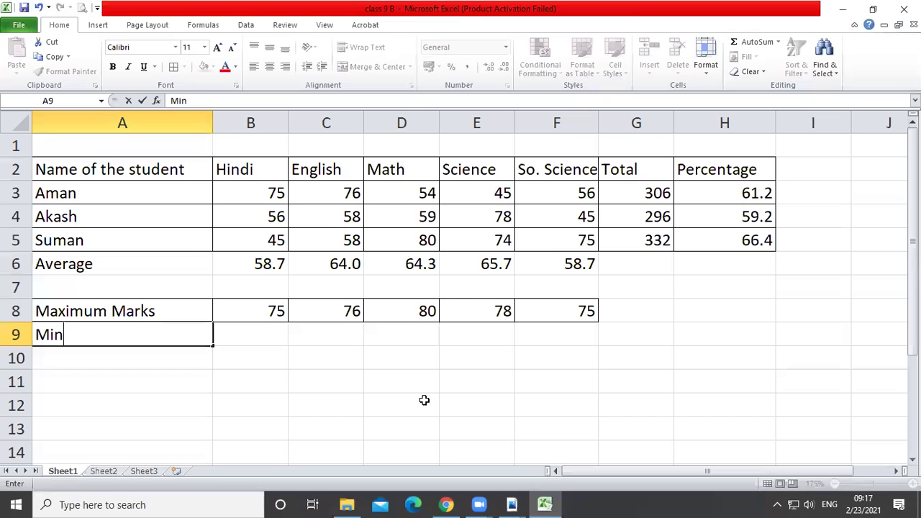
pyautogui.write('imun ')
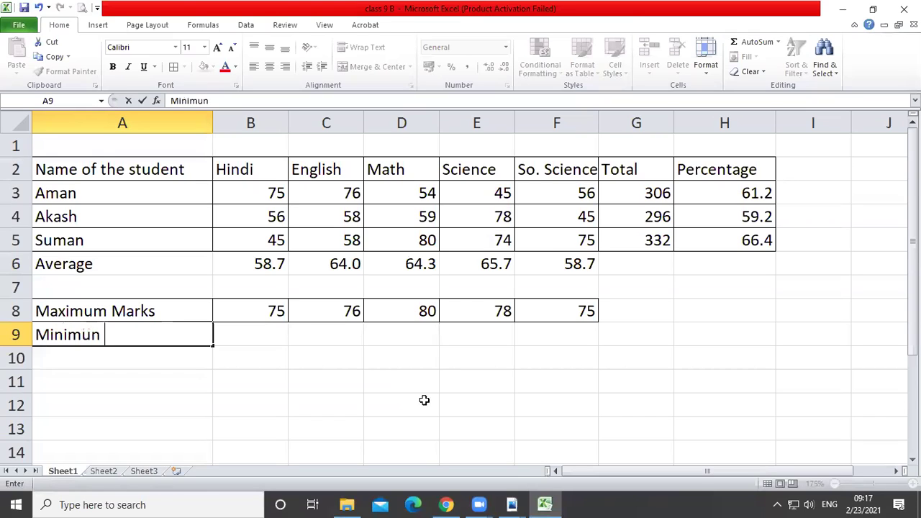
pyautogui.write('Marks')
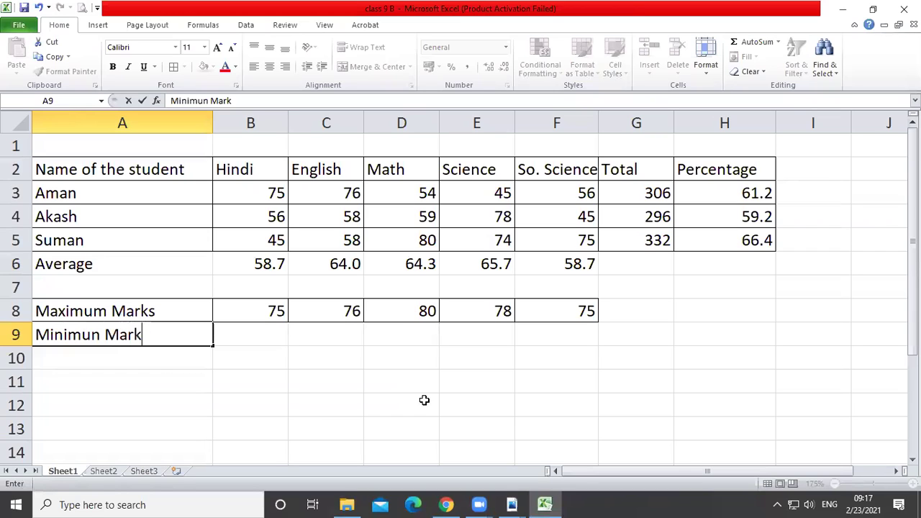
pyautogui.press('Tab')
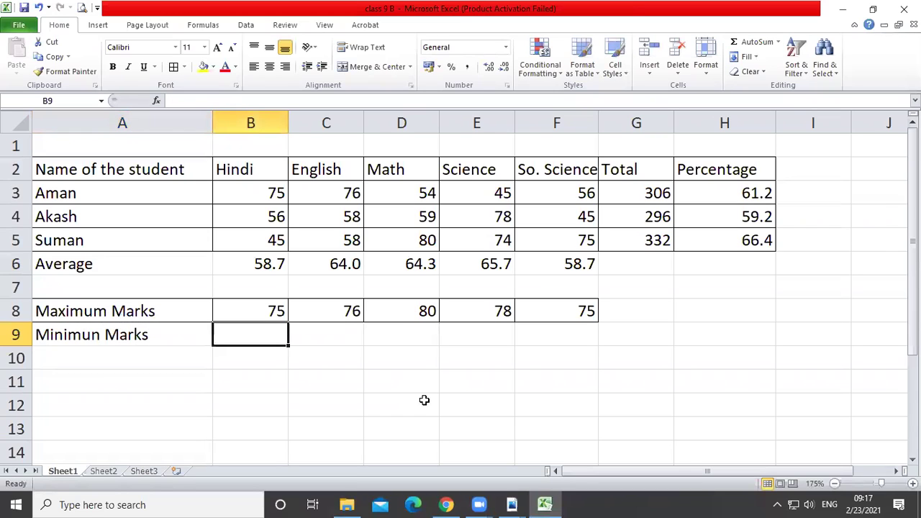
# Find the lowest Hindi mark in cell B9 with the formula =MIN(B3:B5).
pyautogui.write('=m')
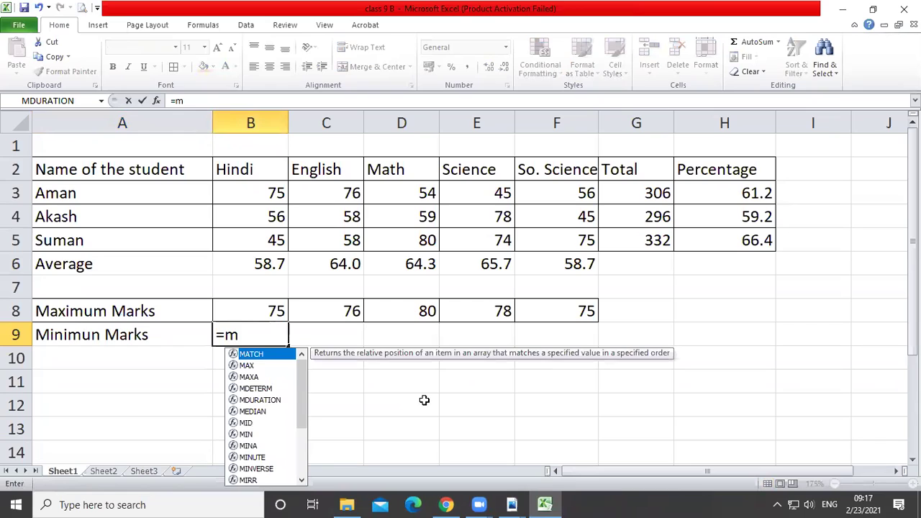
pyautogui.write('in')
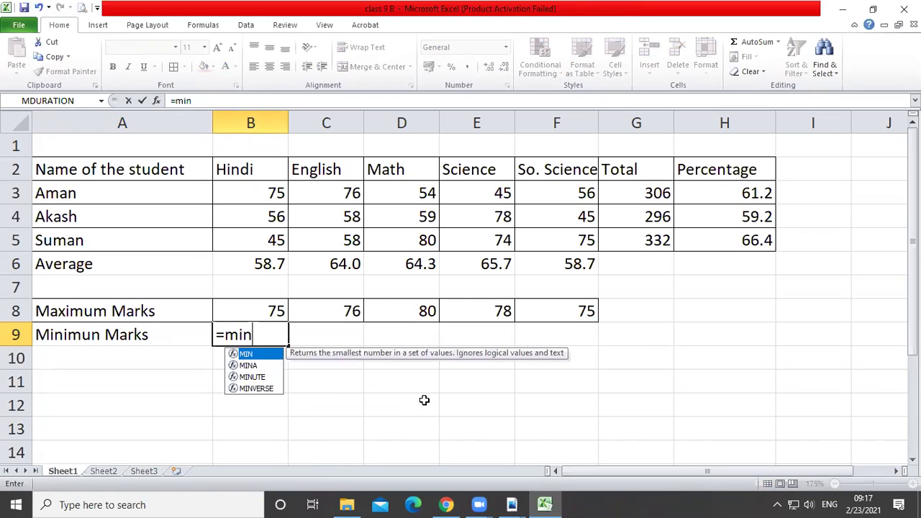
pyautogui.write('(')
pyautogui.moveTo(277, 204); pyautogui.dragTo(276, 240)
pyautogui.write(')')
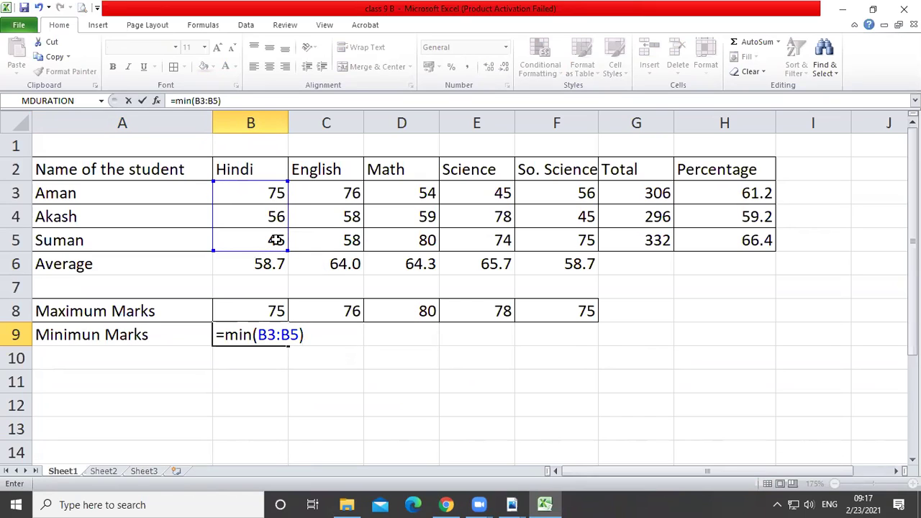
pyautogui.press('Return')
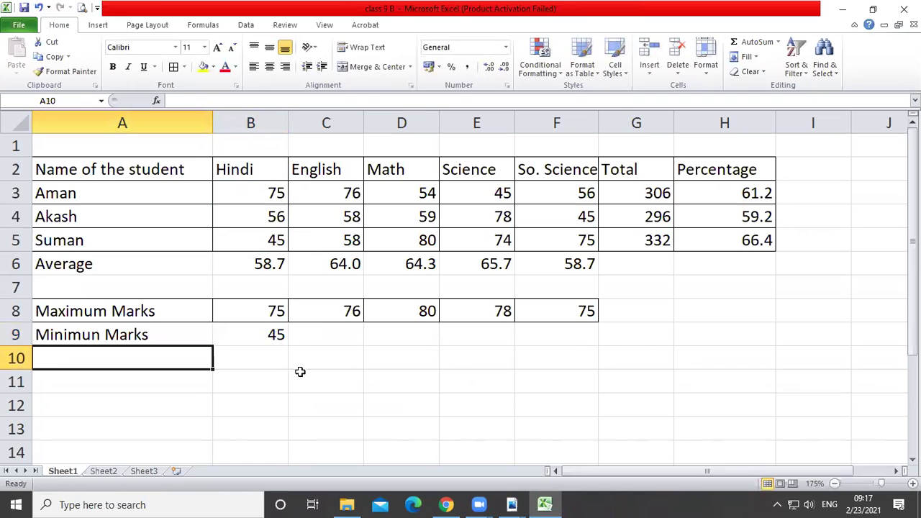
# Copy the MIN formula from B9 across to F9 and apply cell borders to the range A8:F9.
pyautogui.click(267, 333)
pyautogui.moveTo(288, 346); pyautogui.dragTo(618, 335)
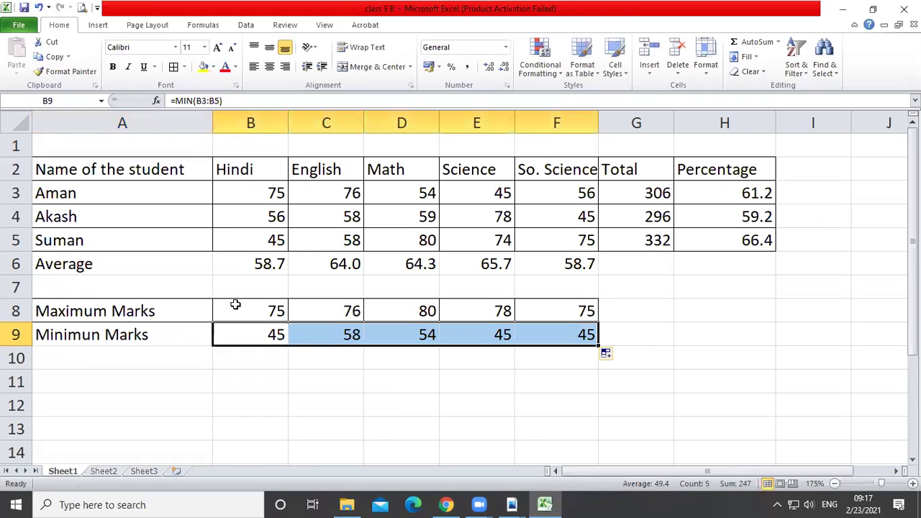
pyautogui.click(172, 338)
pyautogui.moveTo(173, 310); pyautogui.dragTo(557, 331)
pyautogui.click(173, 69)
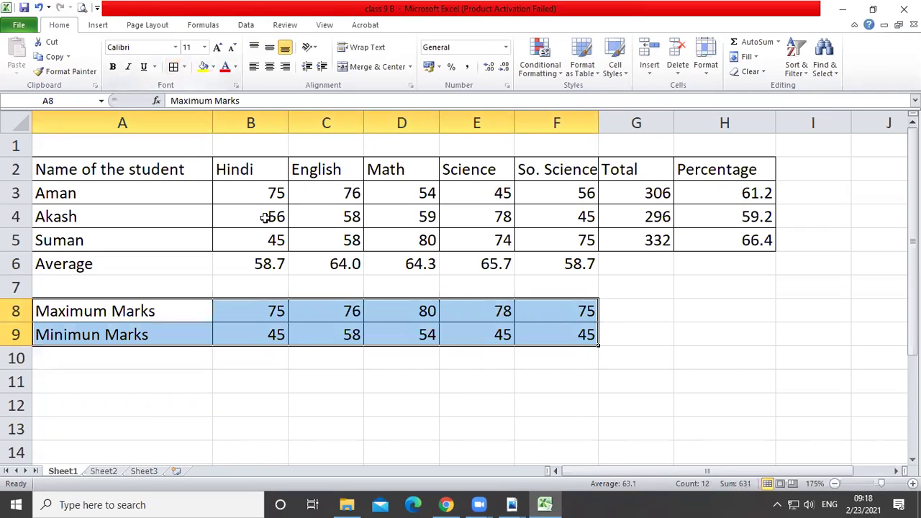
# Set the Hindi mark in cell B3 to 80.
pyautogui.click(263, 213)
pyautogui.click(259, 190)
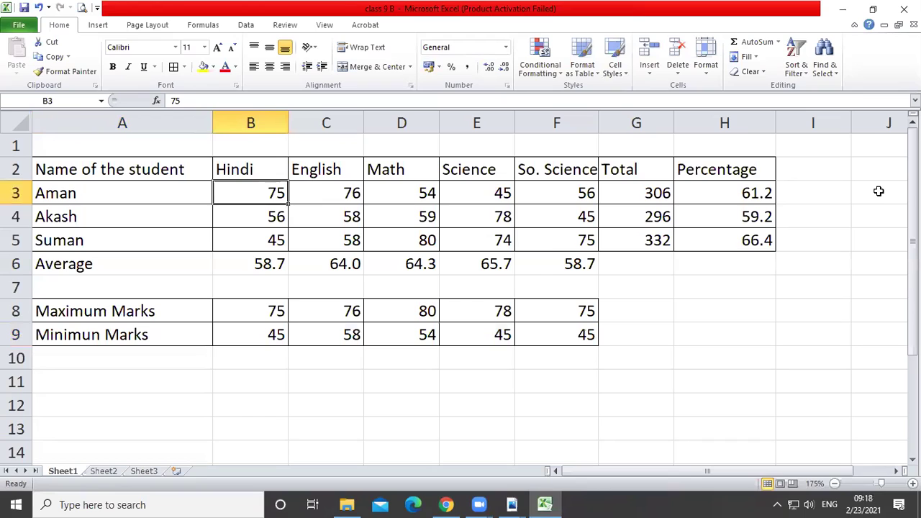
pyautogui.write('80')
pyautogui.press('Return')
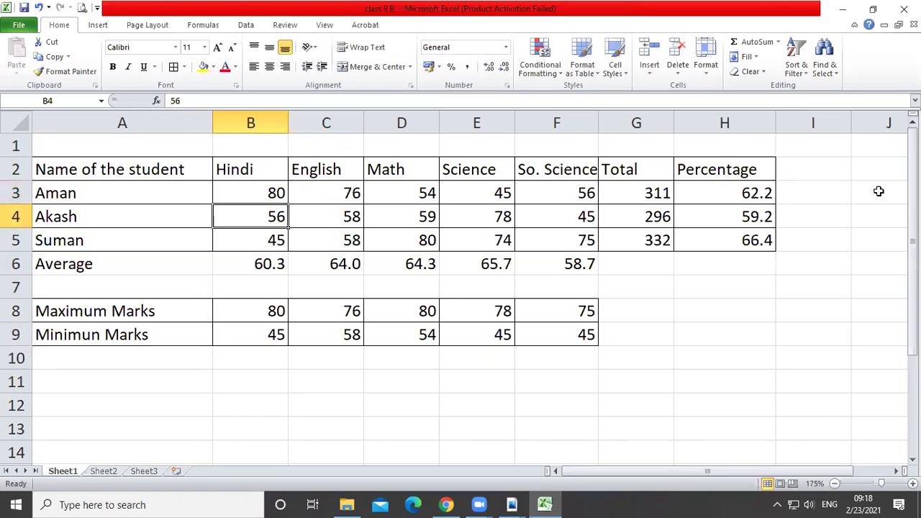
# Set the Hindi mark in cell B5 to 05 and check the maximum and minimum in B8:B9.
pyautogui.press('Return')
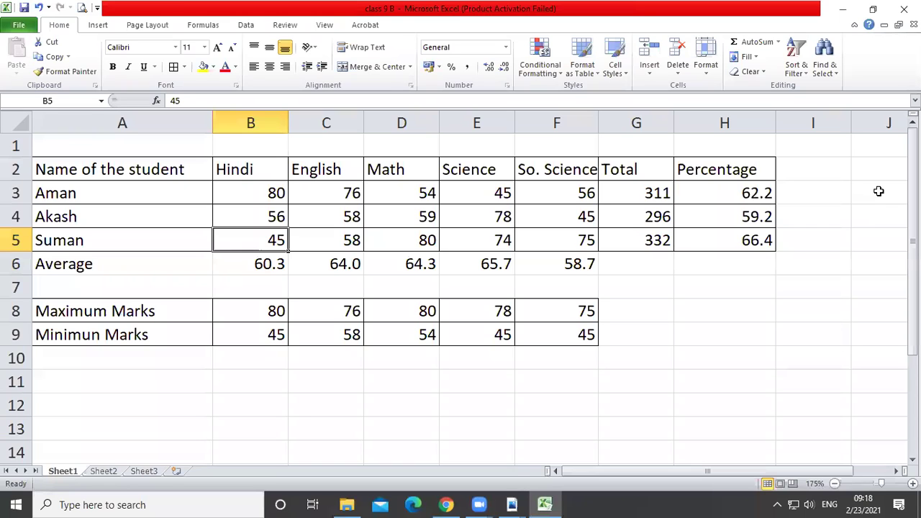
pyautogui.write('05')
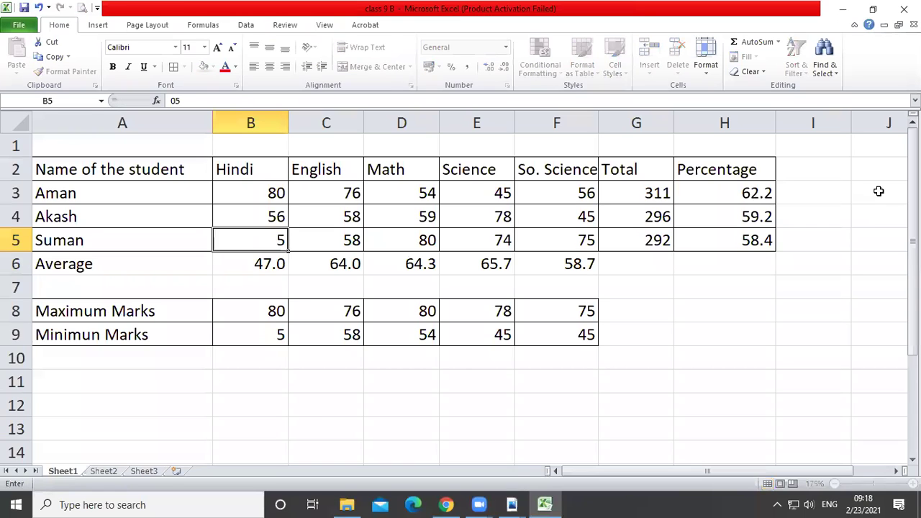
pyautogui.press('Return')
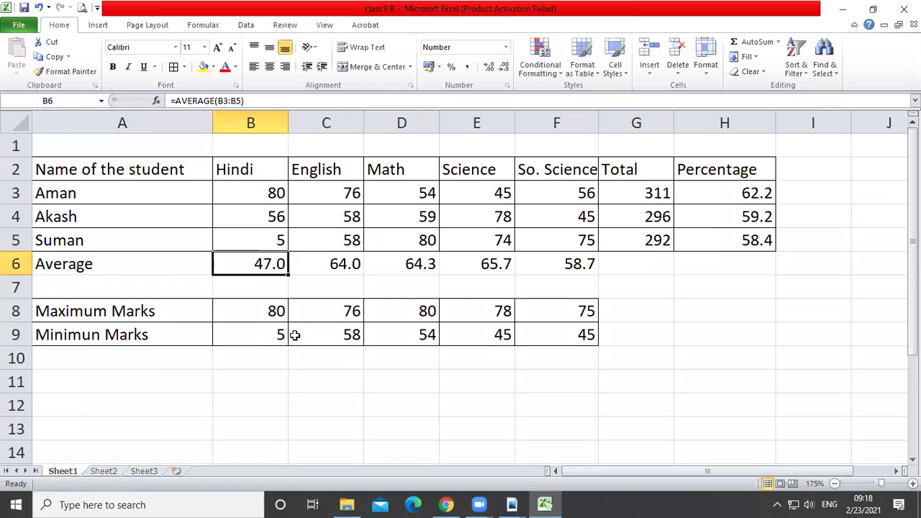
pyautogui.moveTo(255, 314); pyautogui.dragTo(259, 337)
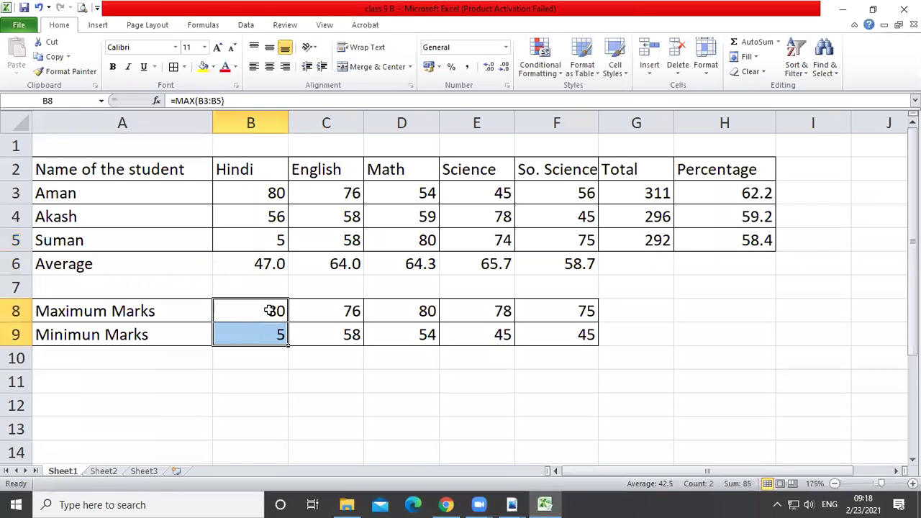
pyautogui.click(269, 311)
# Set the Hindi mark in cell B5 to 45.
pyautogui.click(281, 240)
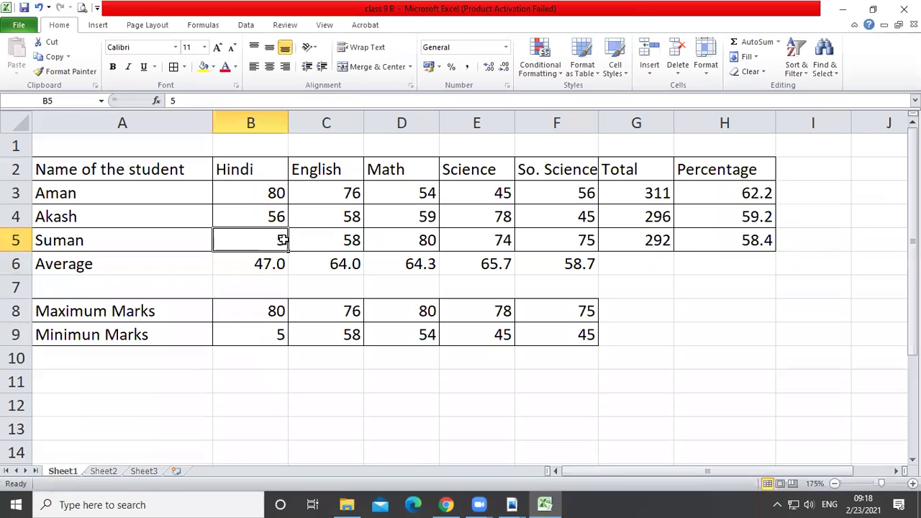
pyautogui.write('45')
pyautogui.press('Return')
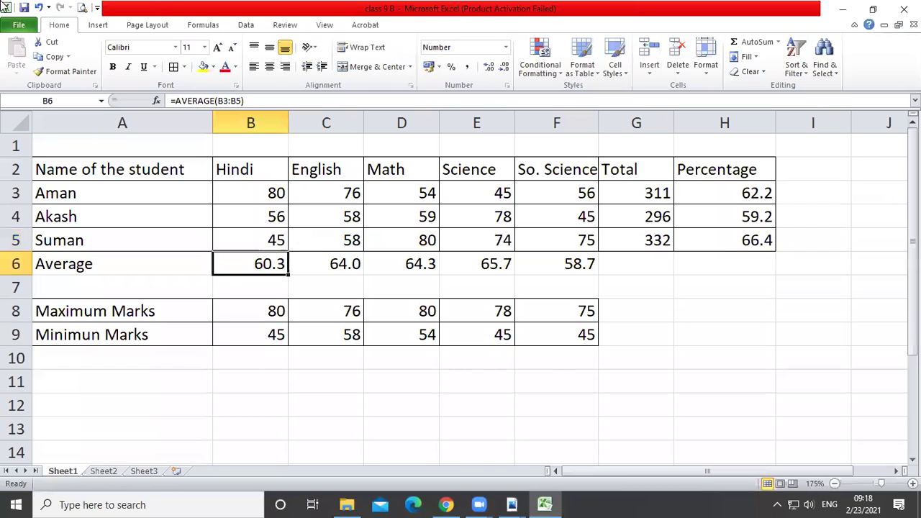
pyautogui.click(621, 375)
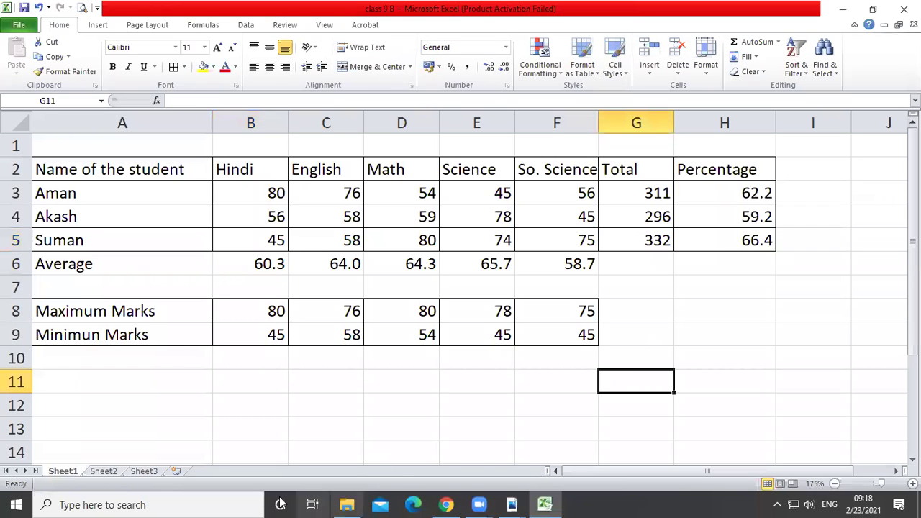
# Switch to the textbook PDF in Adobe Acrobat and draw a rectangle around the TODAY() heading on page 20.
pyautogui.click(545, 503)
pyautogui.scroll(-5, 325, 296)
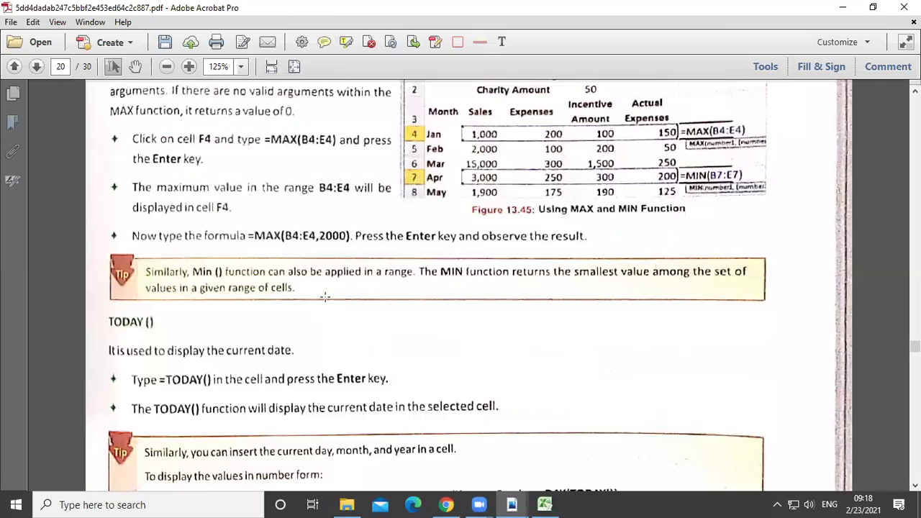
pyautogui.scroll(-2, 325, 296)
pyautogui.scroll(-2, 324, 296)
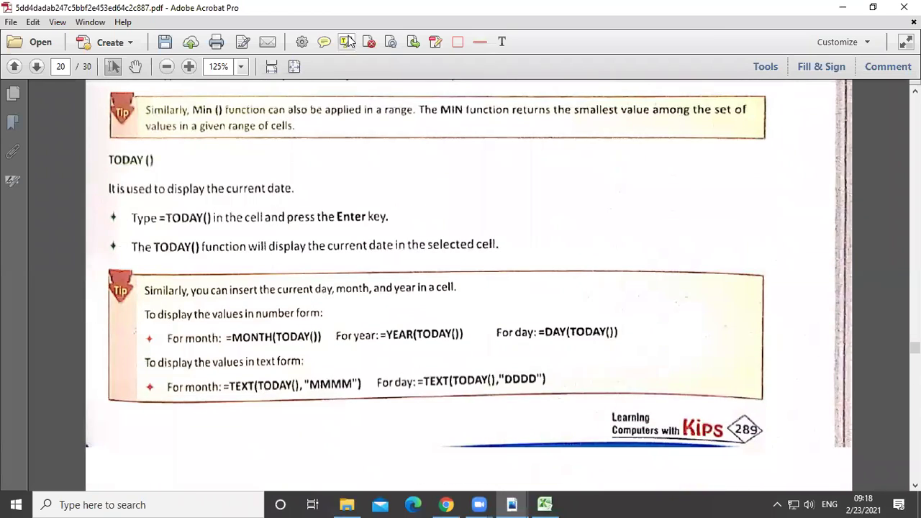
pyautogui.click(458, 41)
pyautogui.moveTo(100, 142); pyautogui.dragTo(175, 177)
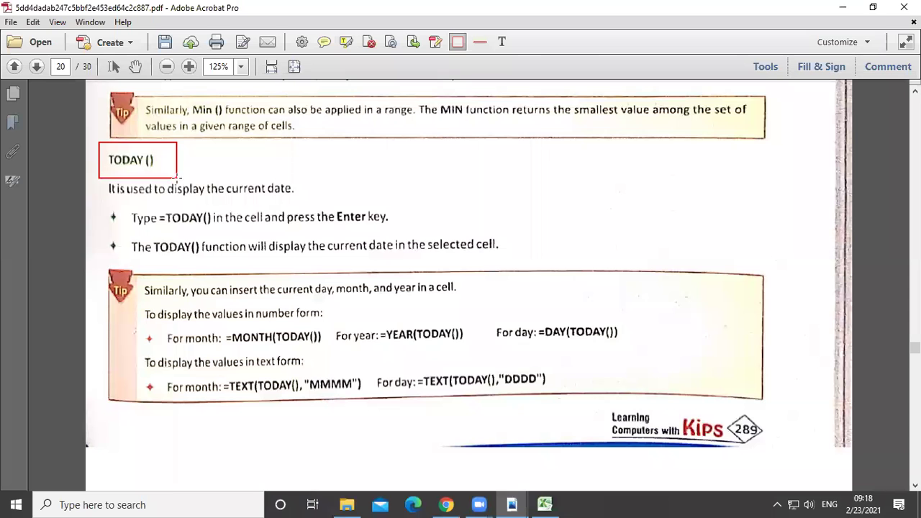
# Switch back to Excel and enter the formula =TODAY() in cell H8.
pyautogui.click(545, 503)
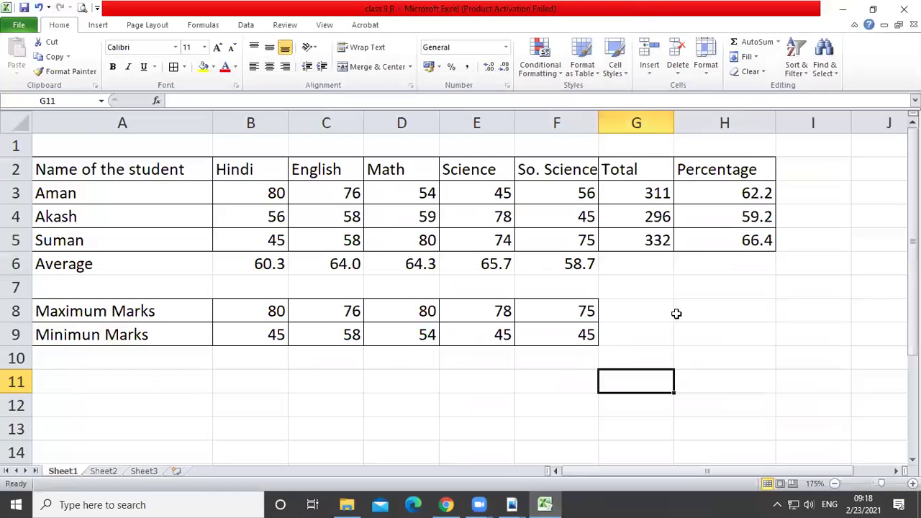
pyautogui.click(678, 312)
pyautogui.write('=')
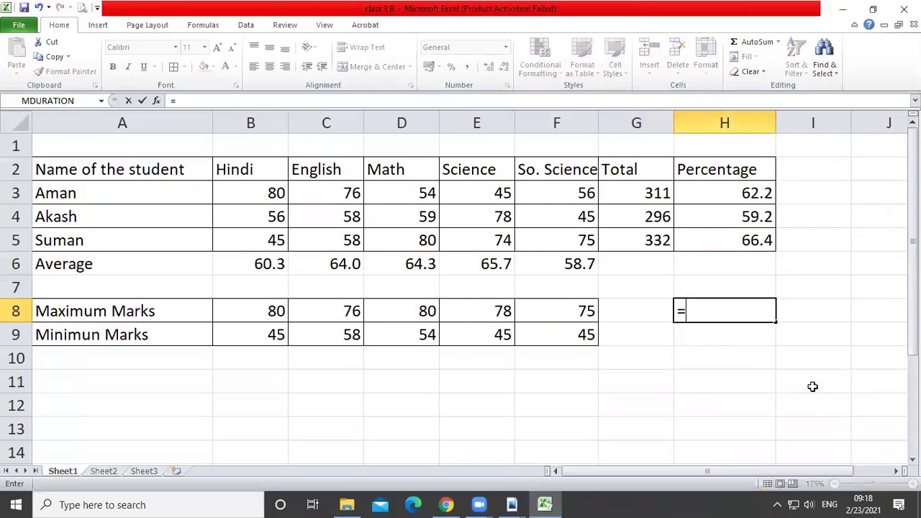
pyautogui.write('t')
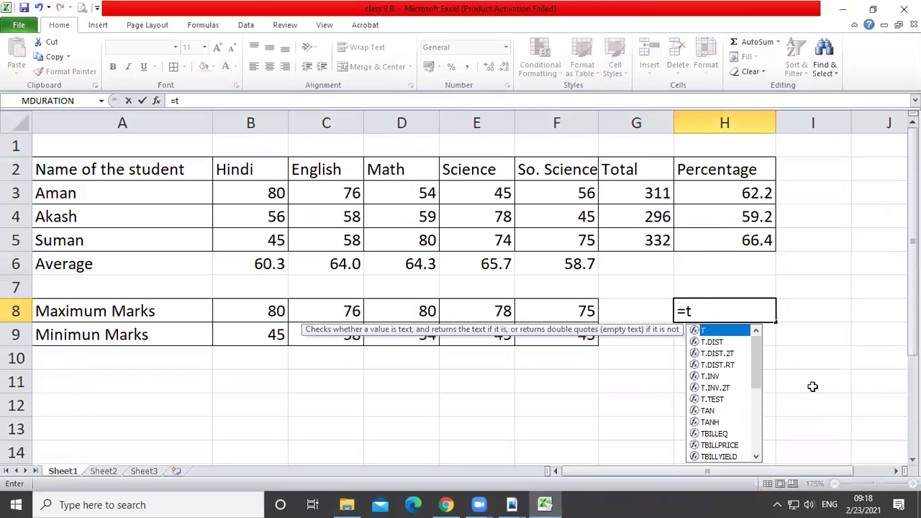
pyautogui.write('oday')
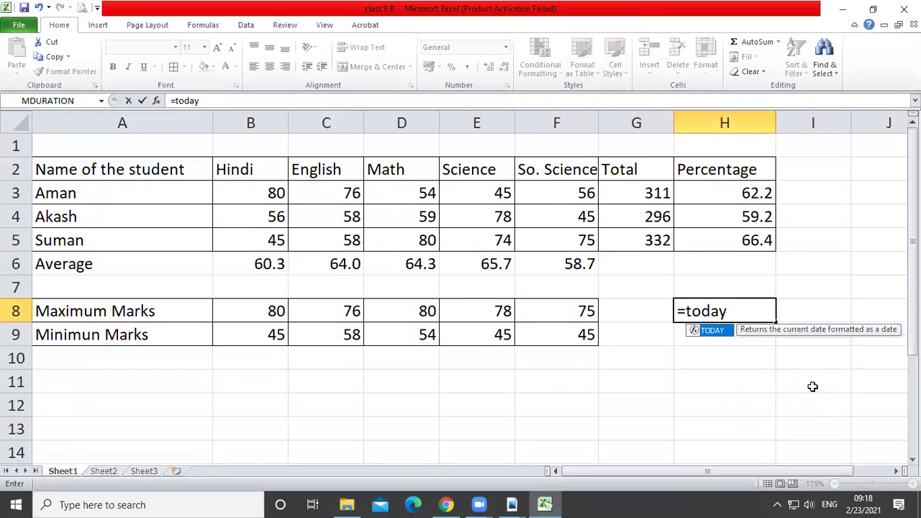
pyautogui.write('()')
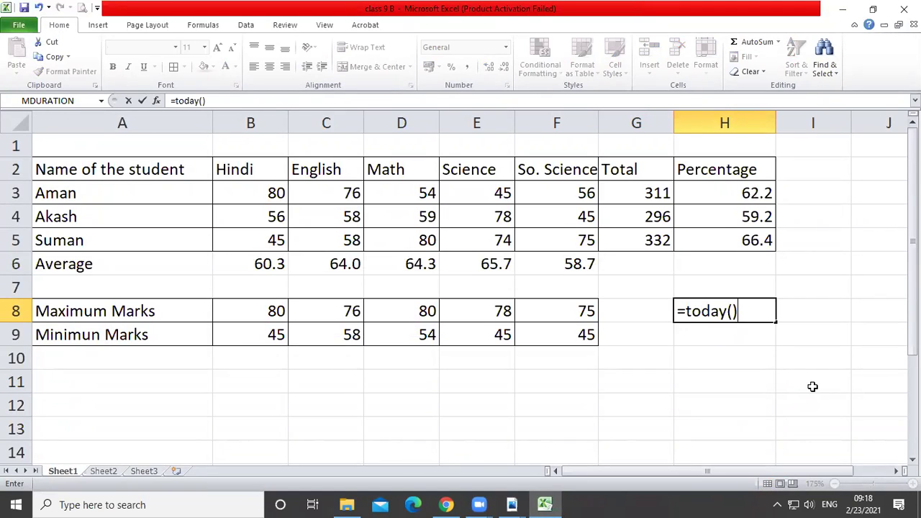
pyautogui.press('Return')
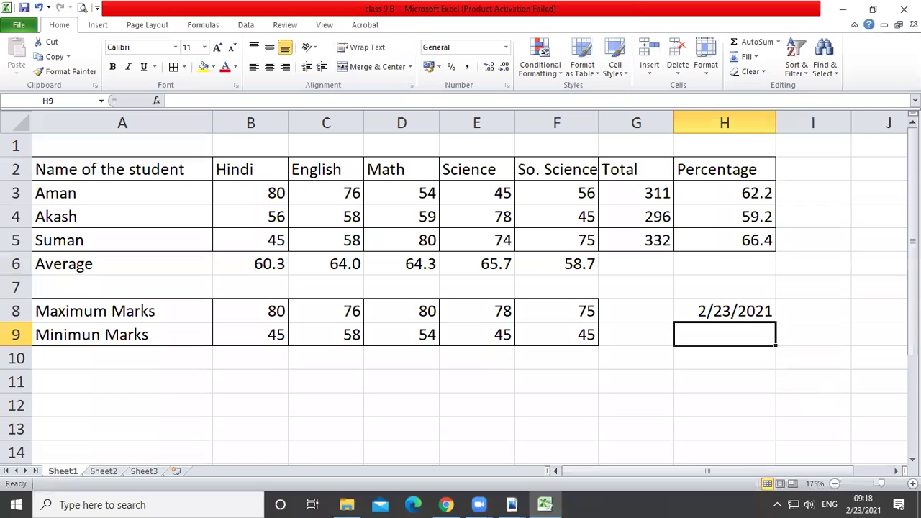
pyautogui.press('Up')
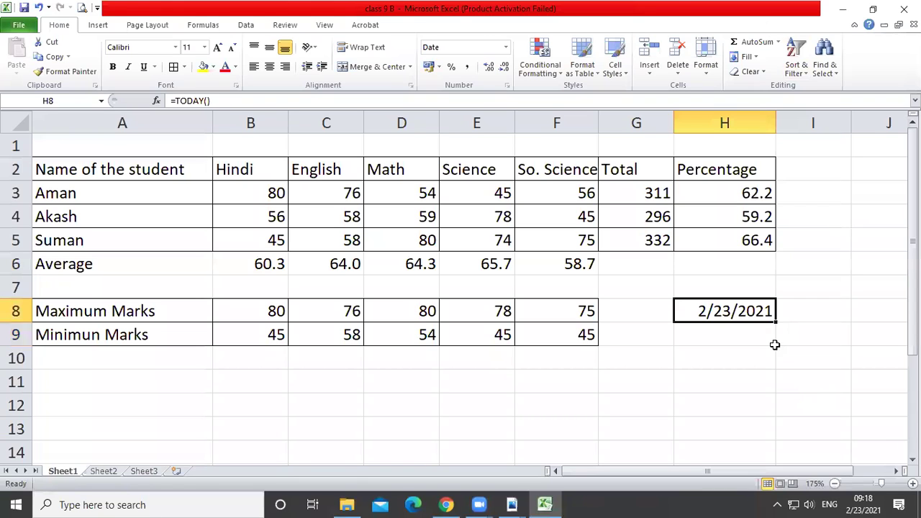
# Switch to the textbook PDF and draw a rectangle around the IF() explanation, syntax table and first examples on page 21.
pyautogui.moveTo(513, 503)
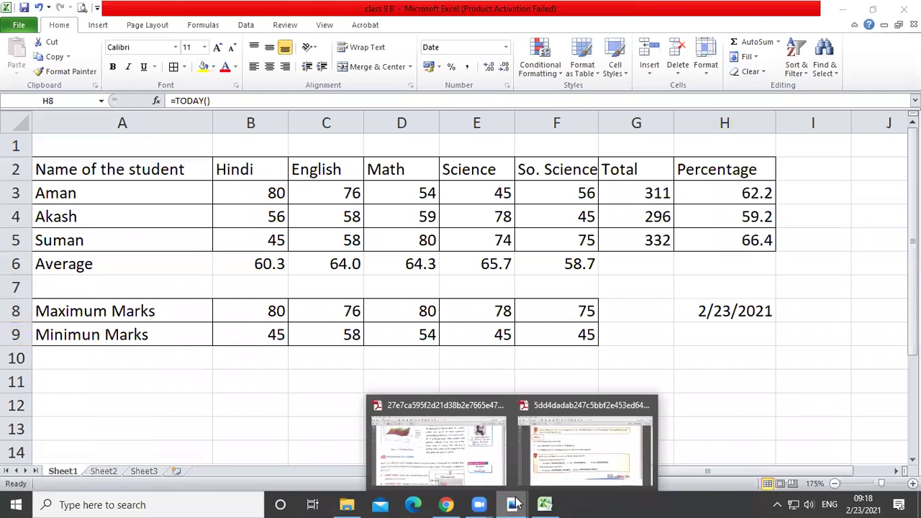
pyautogui.click(572, 461)
pyautogui.scroll(-10, 276, 288)
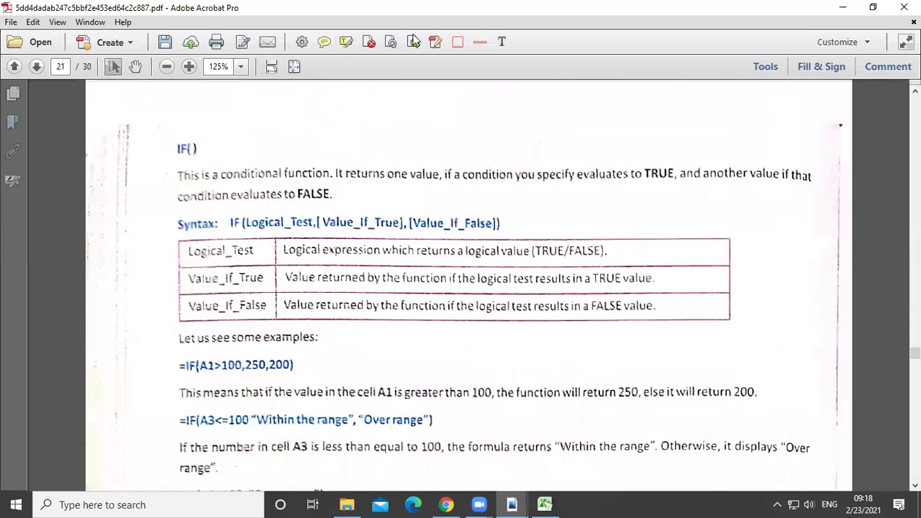
pyautogui.click(458, 44)
pyautogui.moveTo(146, 124); pyautogui.dragTo(821, 437)
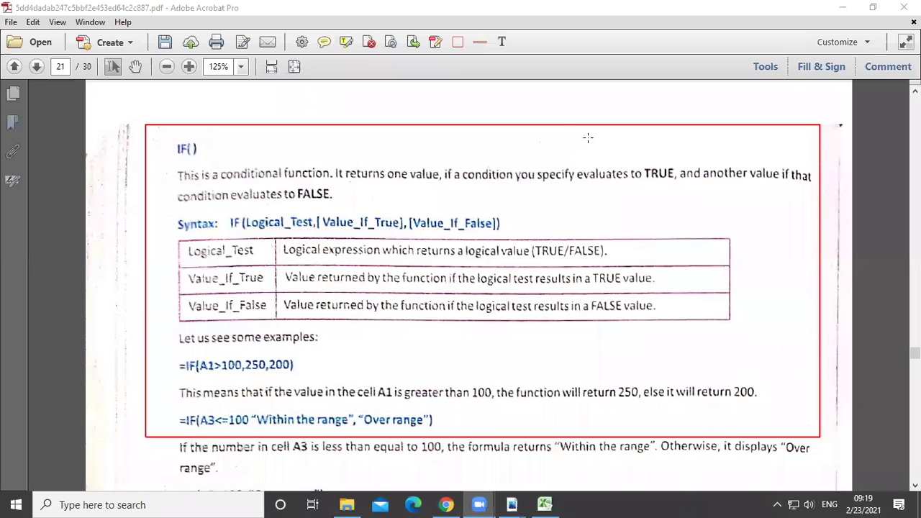
# Return to the Excel marks sheet and delete the TODAY formula from cell H8.
pyautogui.click(546, 502)
pyautogui.click(279, 265)
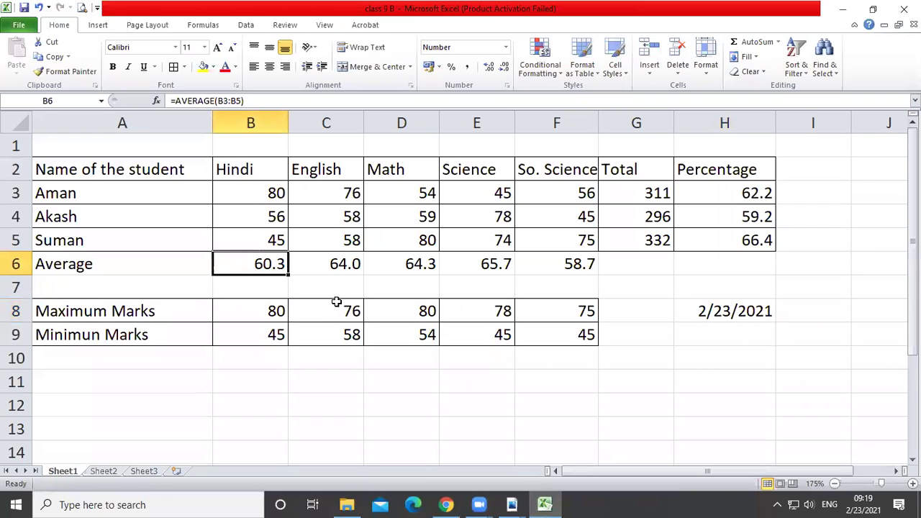
pyautogui.click(723, 315)
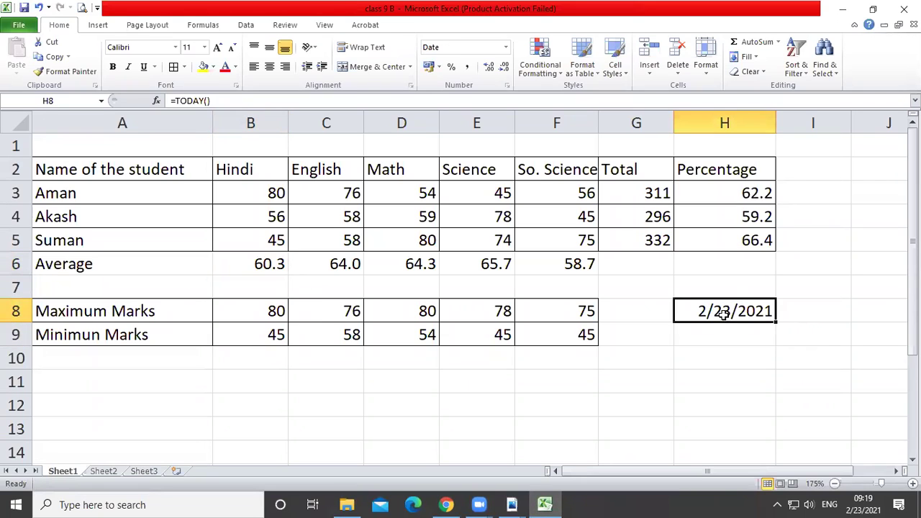
pyautogui.press('Delete')
pyautogui.click(642, 293)
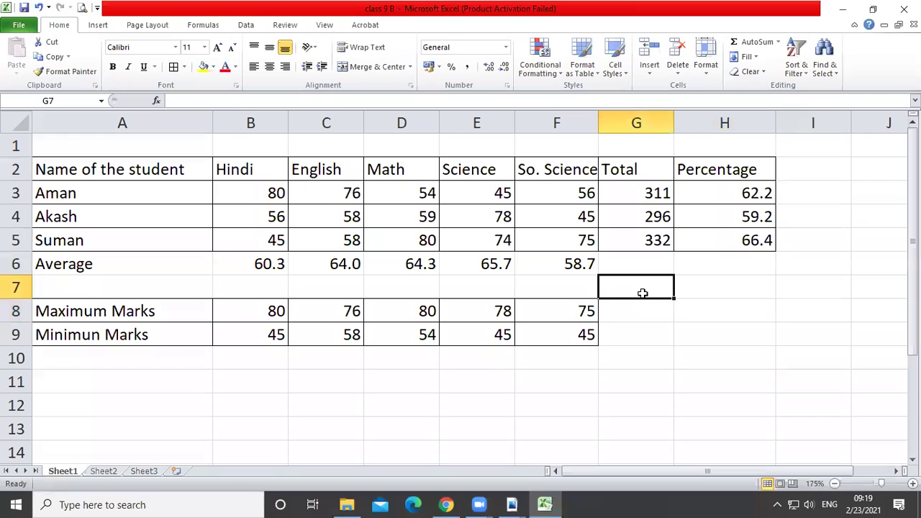
pyautogui.click(813, 171)
pyautogui.moveTo(737, 193); pyautogui.dragTo(754, 238)
pyautogui.click(813, 173)
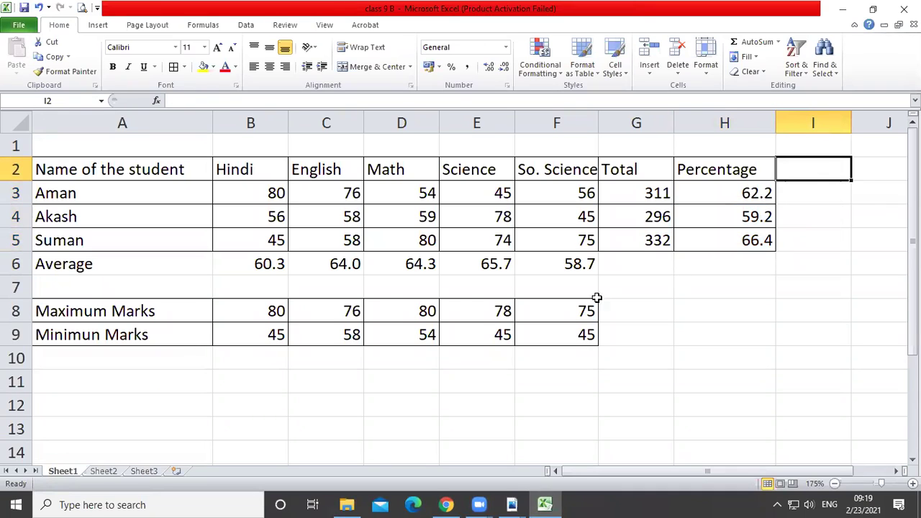
# Set the row 5 marks to 12 in Hindi, 23 in English, 33 in Math and 10 in Science.
pyautogui.click(279, 237)
pyautogui.write('12')
pyautogui.press('Tab')
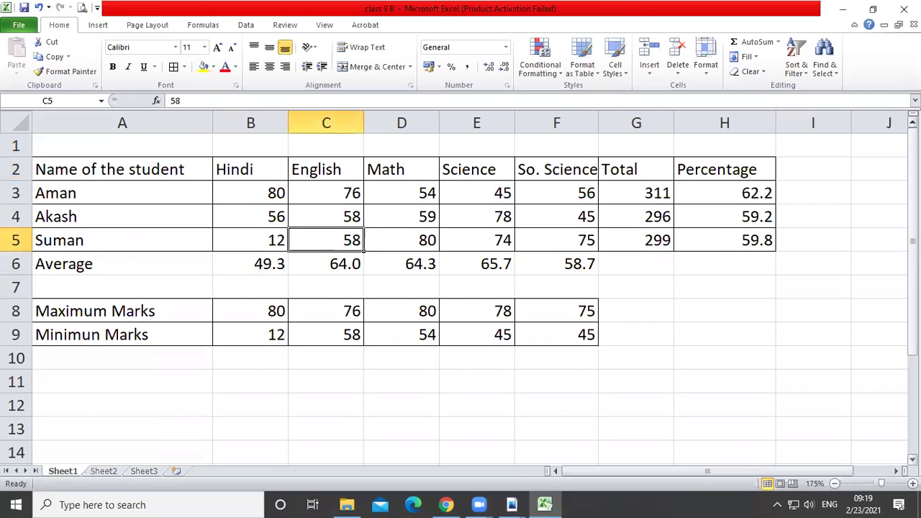
pyautogui.write('23')
pyautogui.press('Tab')
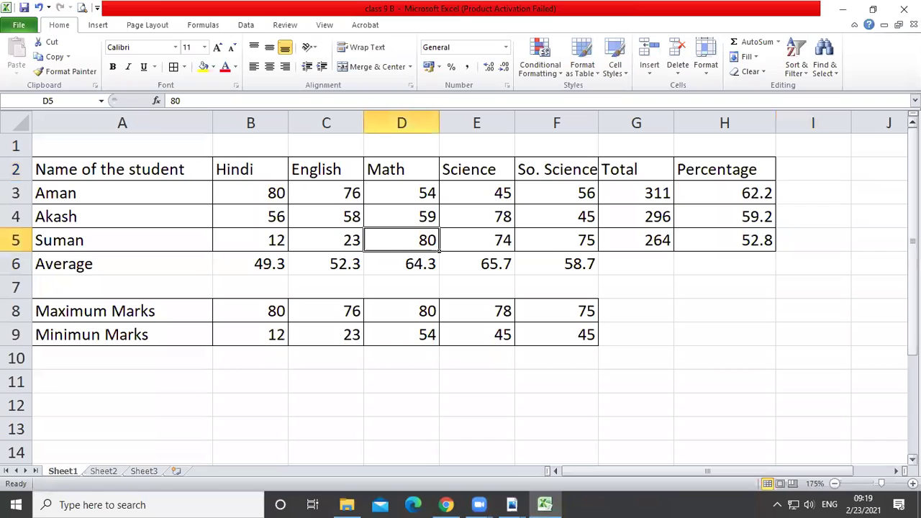
pyautogui.write('33')
pyautogui.press('Tab')
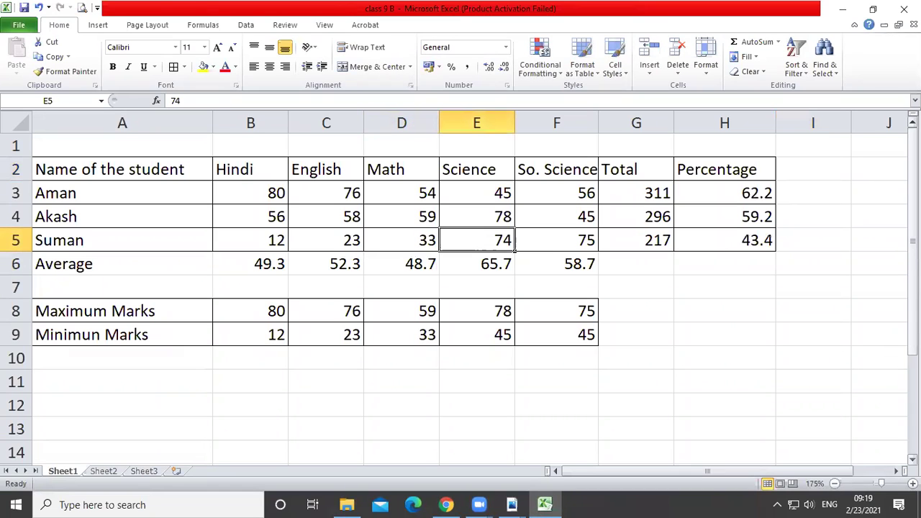
pyautogui.write('10')
pyautogui.press('Tab')
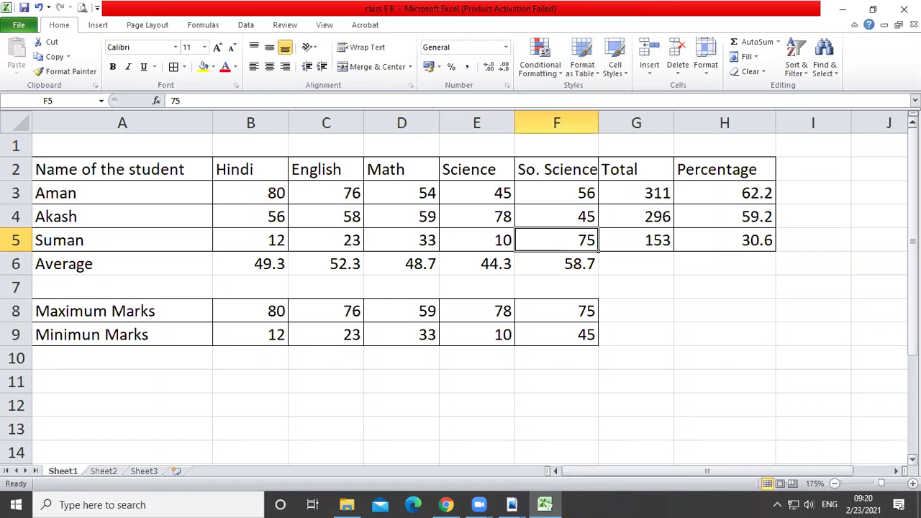
pyautogui.press('Tab')
pyautogui.press('Tab')
pyautogui.press('Tab')
pyautogui.press('Left')
# Fill the header cells A2:H2 with the standard light blue colour.
pyautogui.click(713, 164)
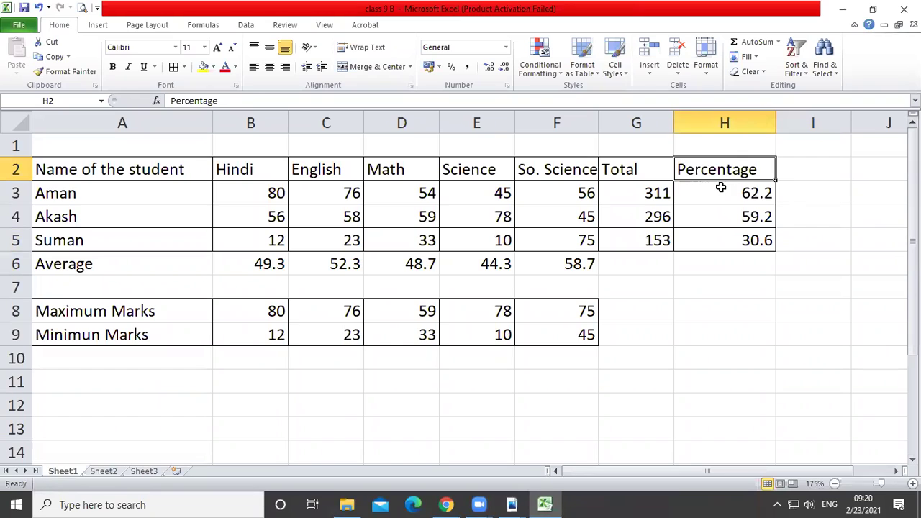
pyautogui.click(66, 171)
pyautogui.moveTo(67, 172); pyautogui.dragTo(705, 176)
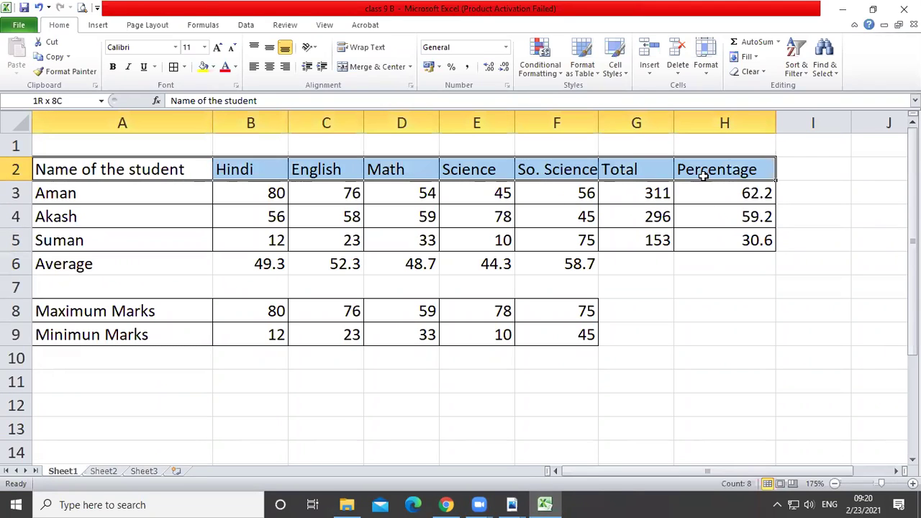
pyautogui.click(214, 66)
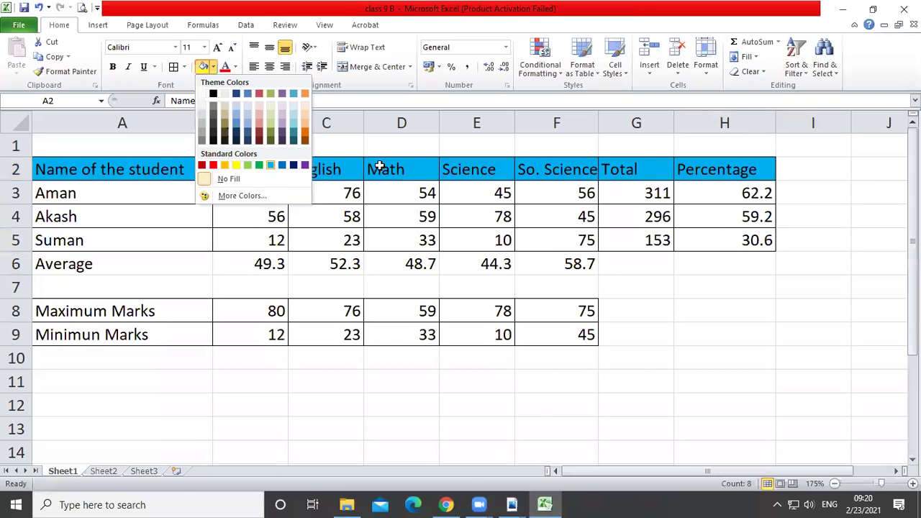
pyautogui.click(636, 193)
# Fill the percentage cells H3:H5 with the standard orange colour.
pyautogui.moveTo(722, 191); pyautogui.dragTo(722, 245)
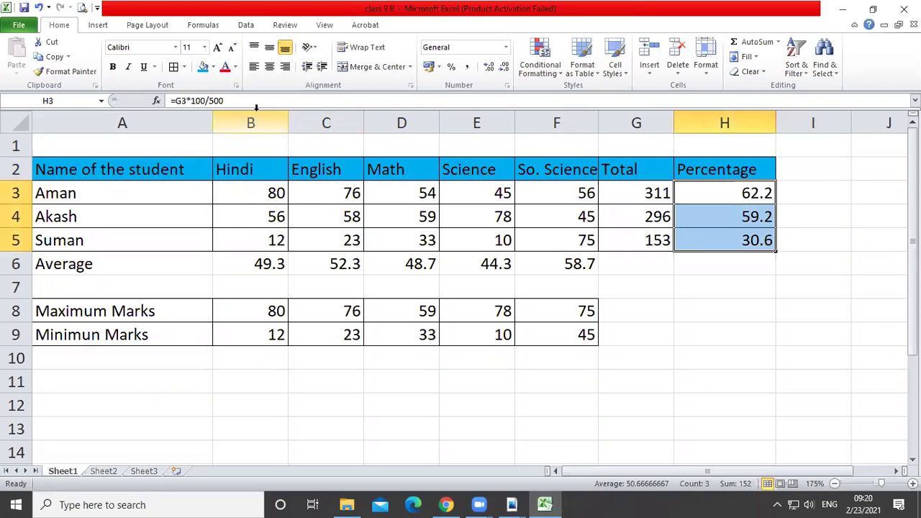
pyautogui.click(213, 67)
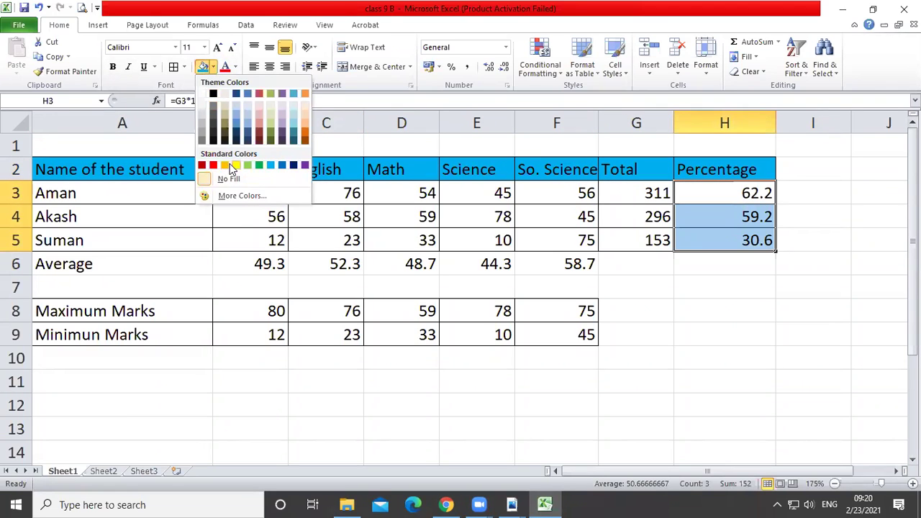
pyautogui.click(225, 165)
pyautogui.click(719, 286)
pyautogui.moveTo(752, 191); pyautogui.dragTo(755, 242)
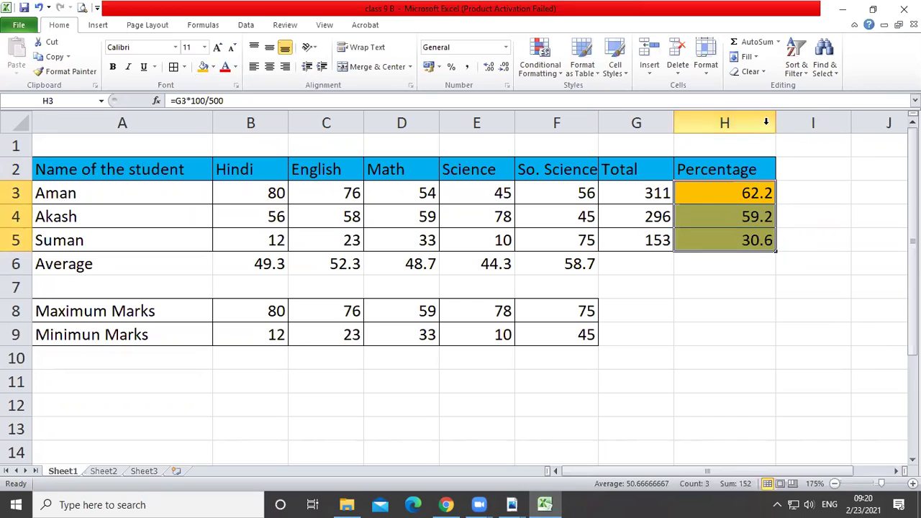
# Add the column heading Result in cell I2.
pyautogui.click(791, 164)
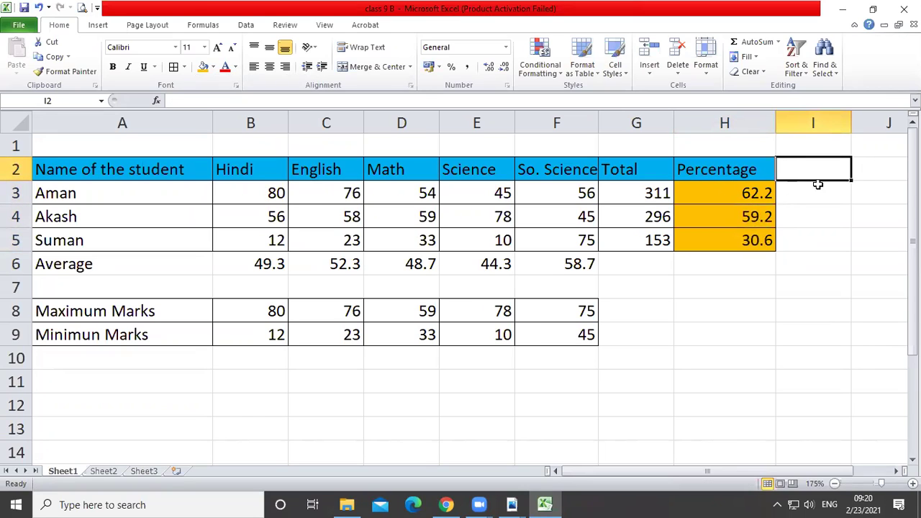
pyautogui.write('Resu')
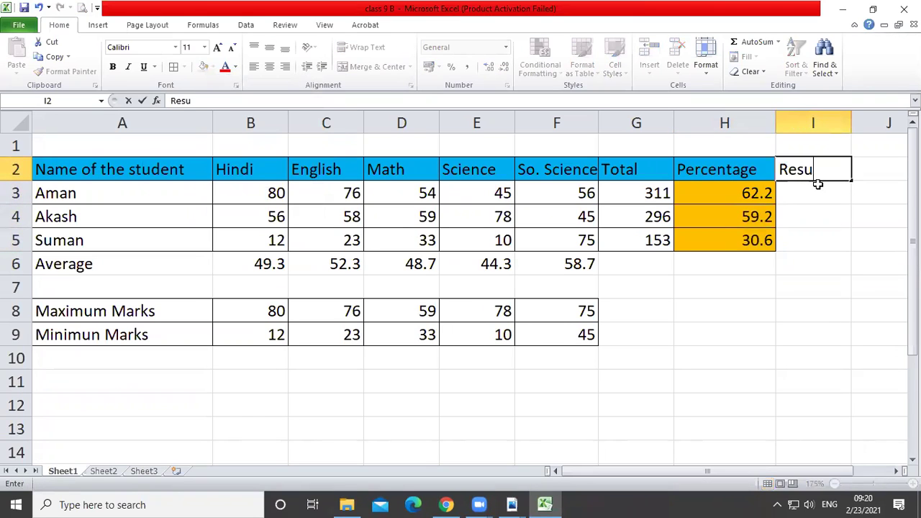
pyautogui.write('lt')
pyautogui.press('Return')
pyautogui.press('Down')
pyautogui.press('Down')
pyautogui.press('Up')
pyautogui.press('Up')
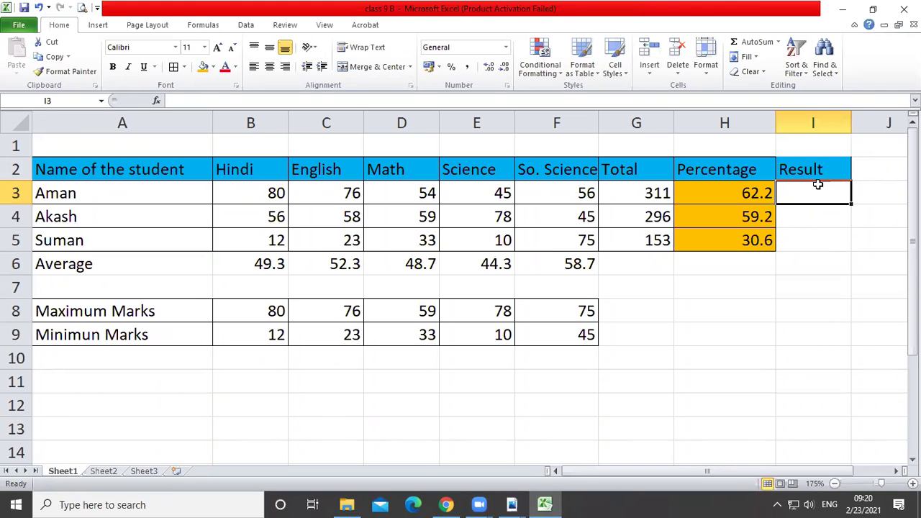
# Start an IF formula in Result cell I3 with the condition H3>=33.
pyautogui.click(896, 471)
pyautogui.click(895, 471)
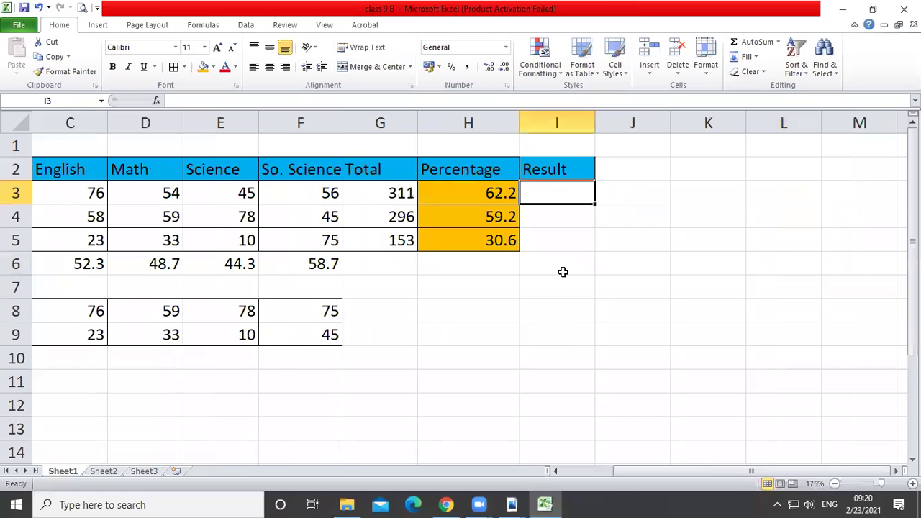
pyautogui.write('=if')
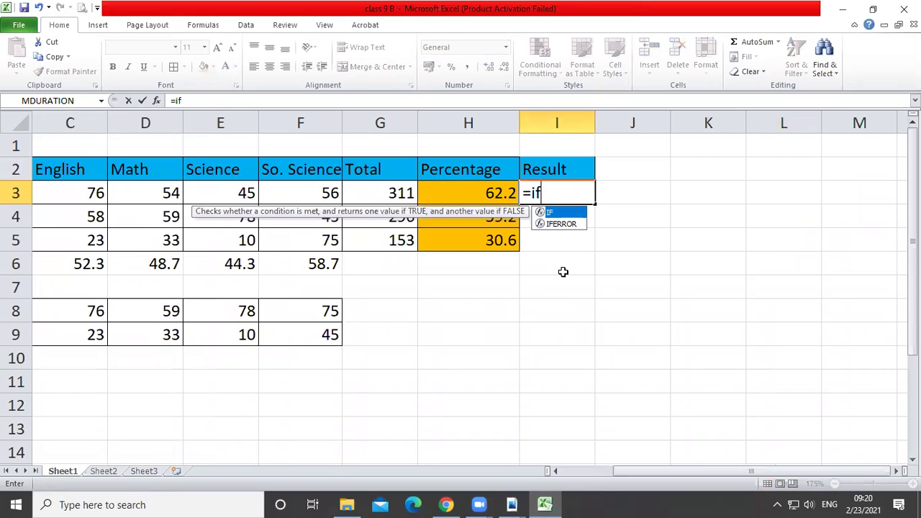
pyautogui.write('(')
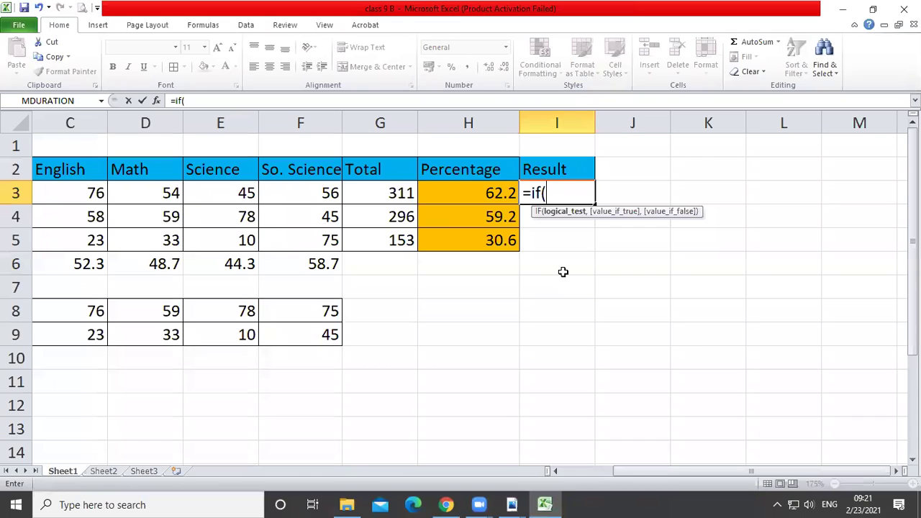
pyautogui.click(477, 192)
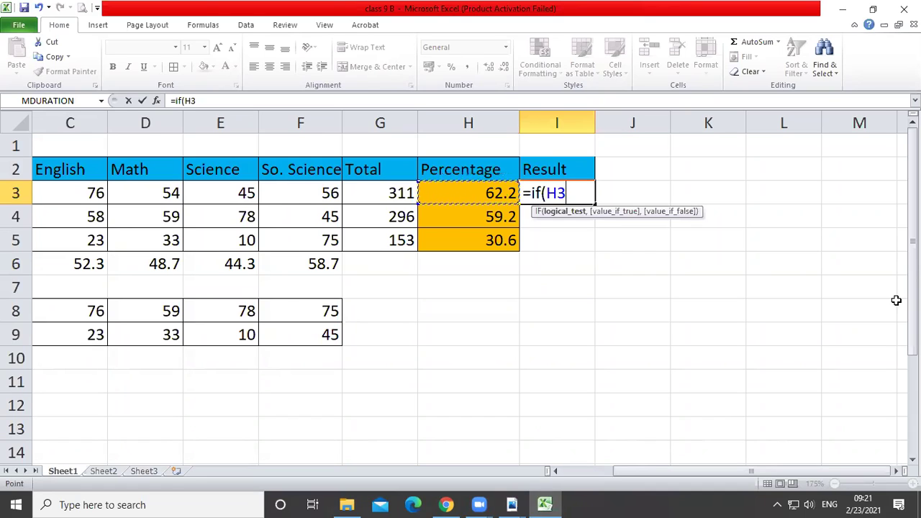
pyautogui.write('>=33')
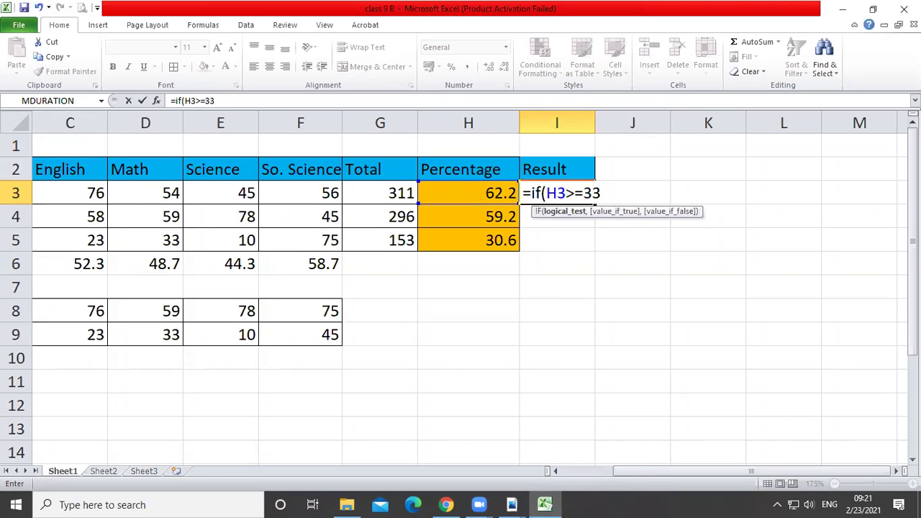
pyautogui.press('Return')
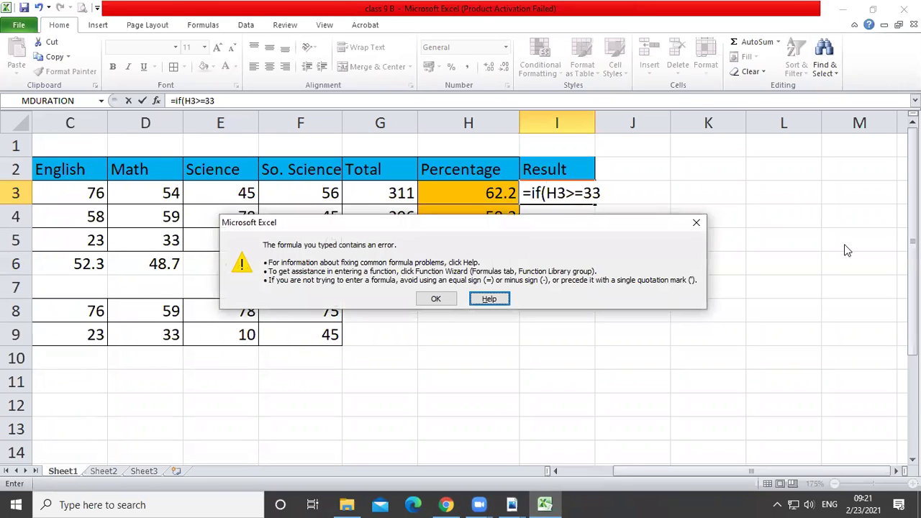
pyautogui.click(696, 223)
pyautogui.click(582, 192)
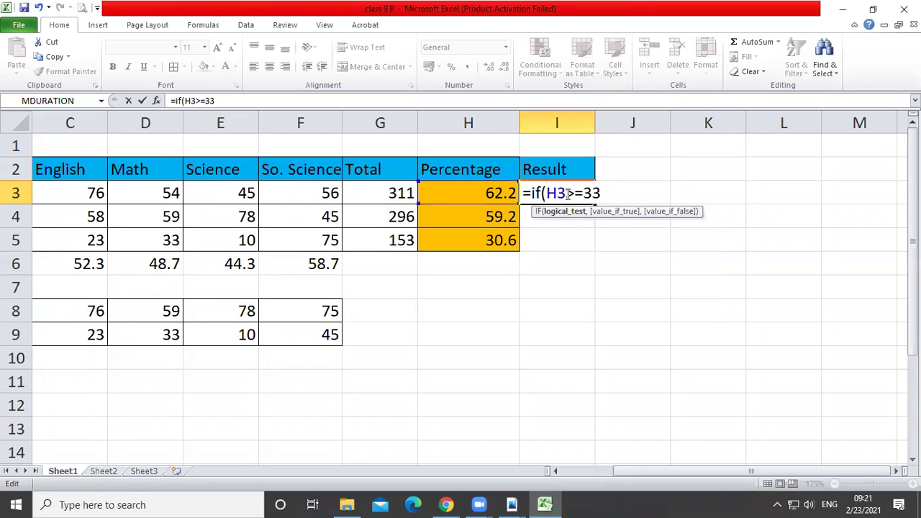
pyautogui.moveTo(582, 193)
pyautogui.mouseDown()
pyautogui.moveTo(599, 193)
pyautogui.moveTo(567, 193)
pyautogui.mouseUp()
pyautogui.click(603, 193)
pyautogui.write(',')
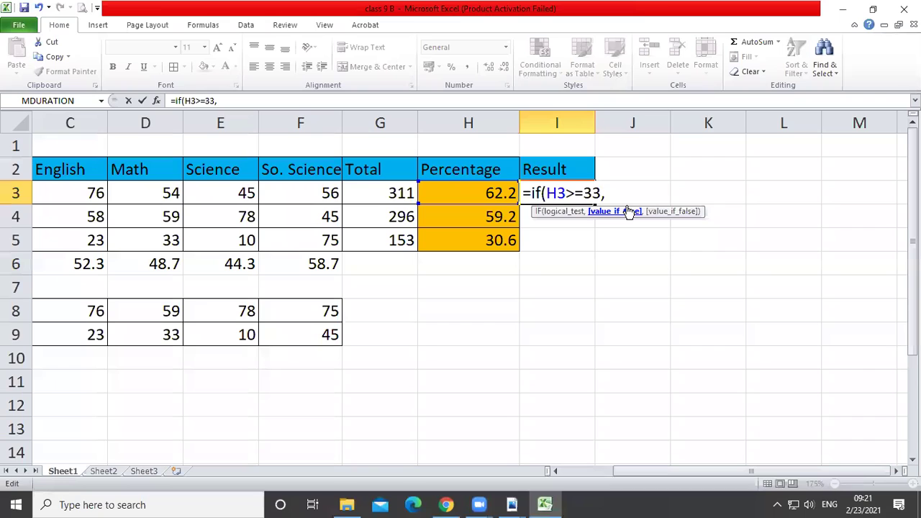
# Complete the IF formula in I3 so it returns "Pass" when the condition is true and "Fail" when false.
pyautogui.write('""')
pyautogui.write('F')
pyautogui.press('BackSpace')
pyautogui.write('Pass')
pyautogui.write(',')
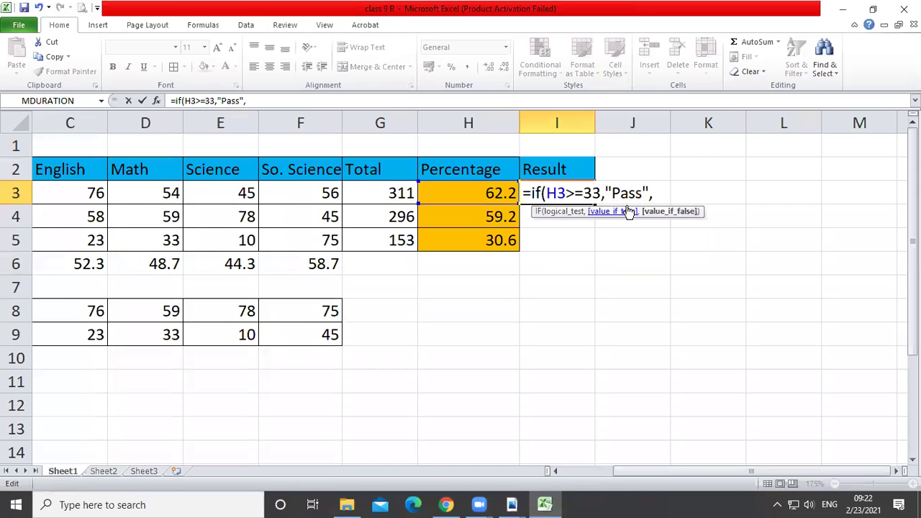
pyautogui.write('""')
pyautogui.press('Left')
pyautogui.write('Fail')
pyautogui.press('Right')
pyautogui.write(')')
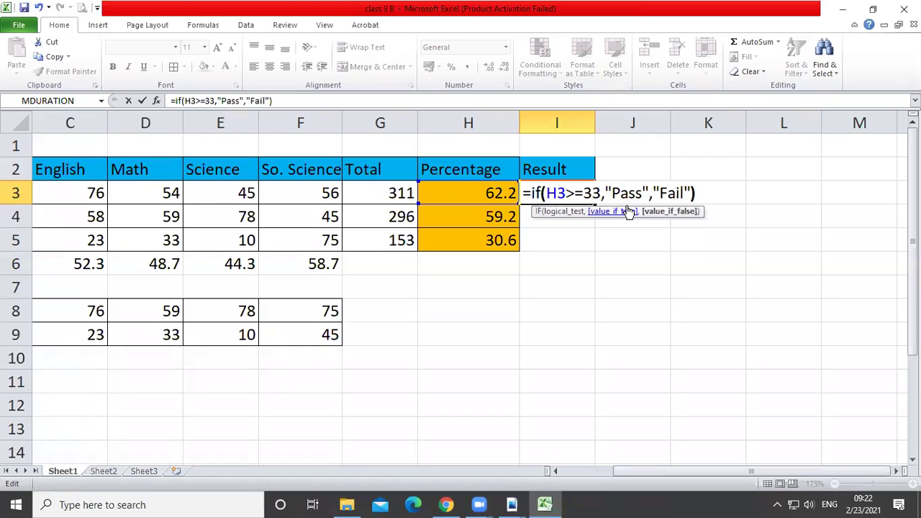
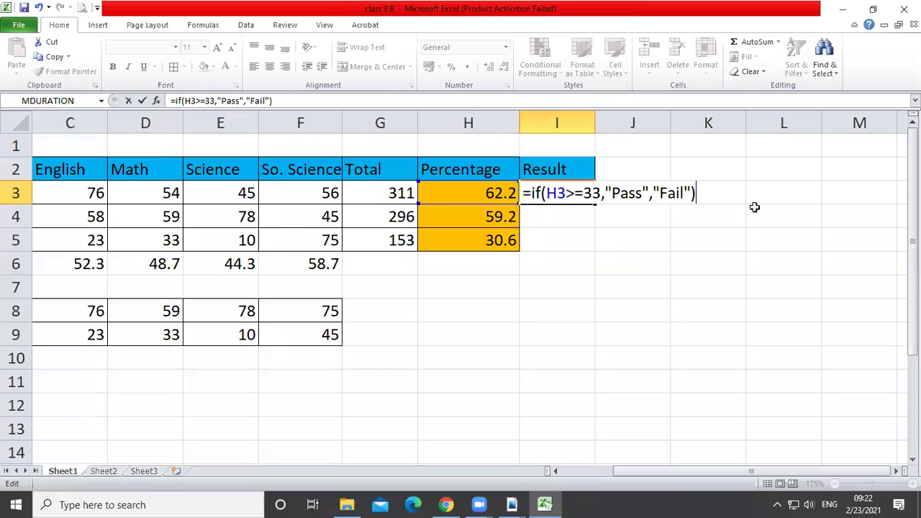
pyautogui.press('Return')
# Copy the pass/fail formula from I3 down to I5.
pyautogui.click(478, 193)
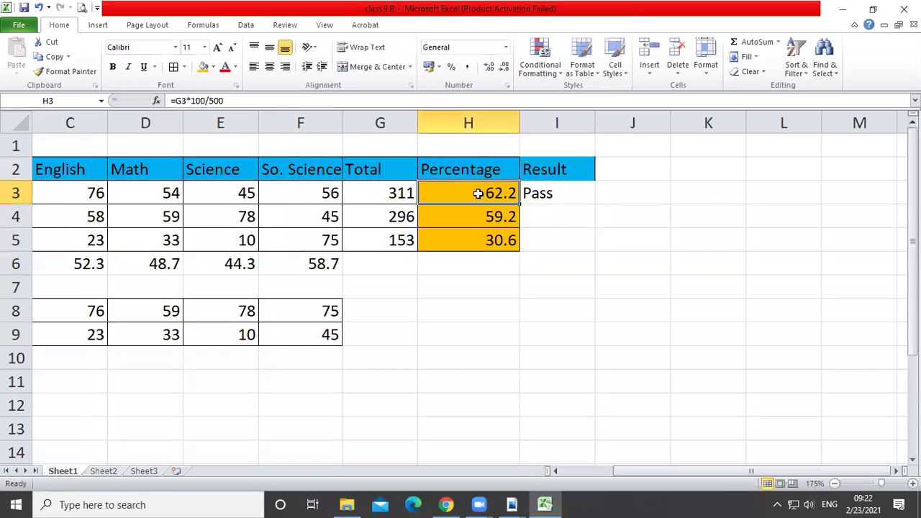
pyautogui.click(555, 195)
pyautogui.moveTo(597, 210); pyautogui.dragTo(598, 249)
pyautogui.click(553, 241)
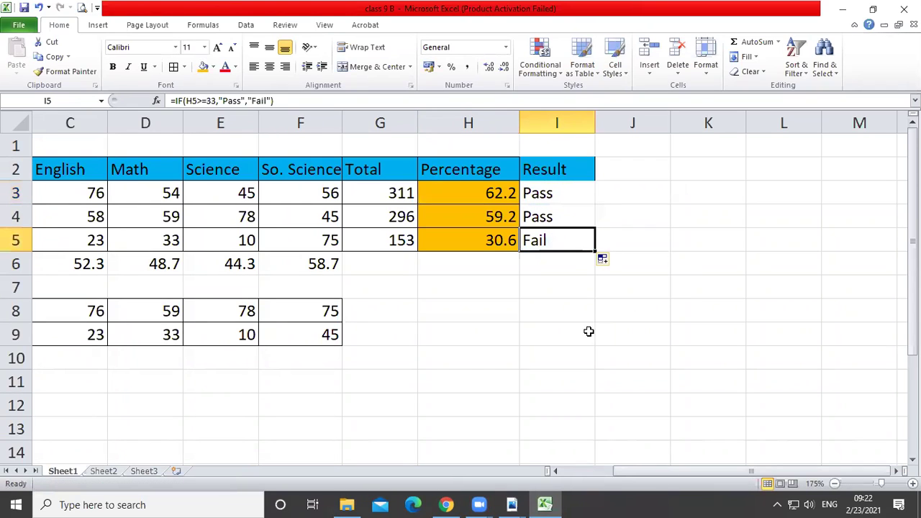
pyautogui.click(480, 239)
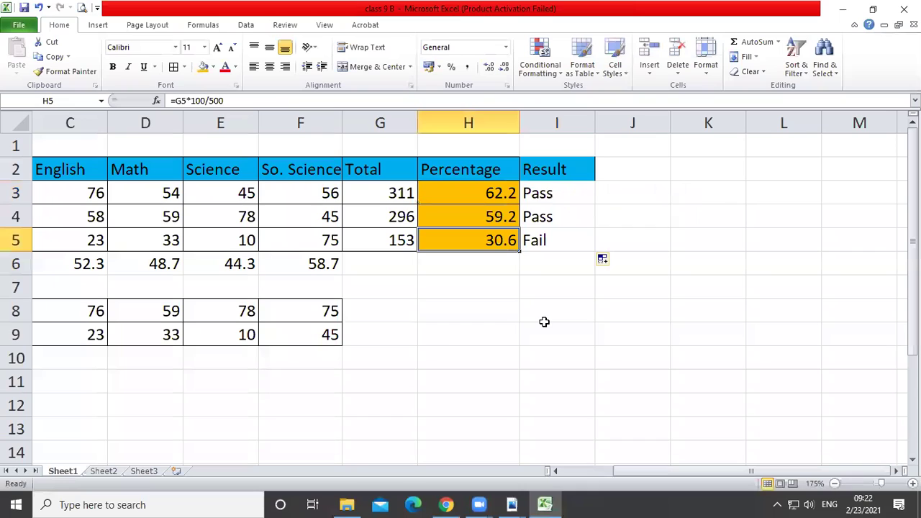
# Examine the arguments of the IF formula in Result cell I3 and how they relate to the Percentage column.
pyautogui.click(511, 505)
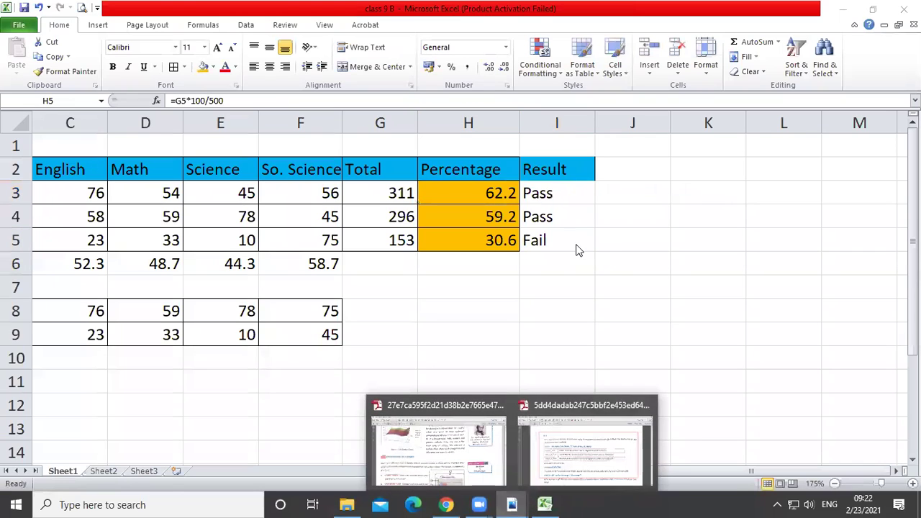
pyautogui.click(554, 196)
pyautogui.doubleClick(556, 196)
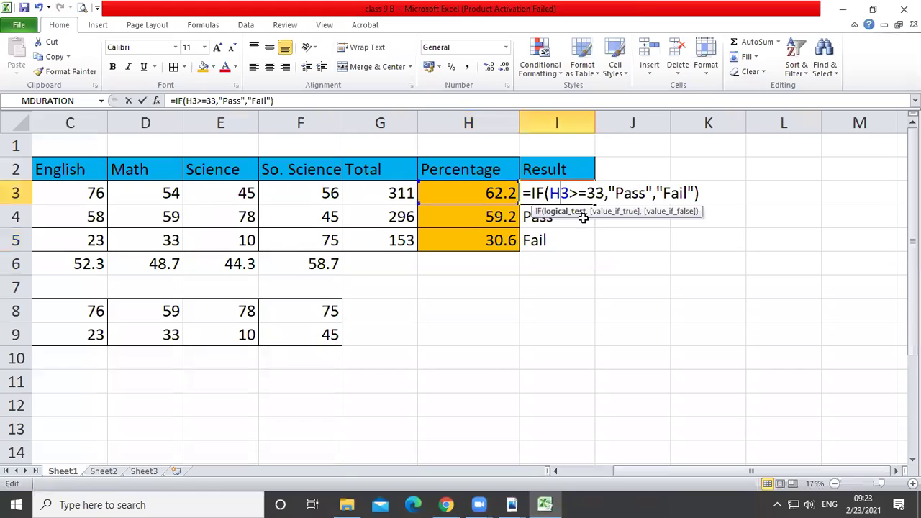
pyautogui.click(627, 267)
pyautogui.scroll(5, 549, 236)
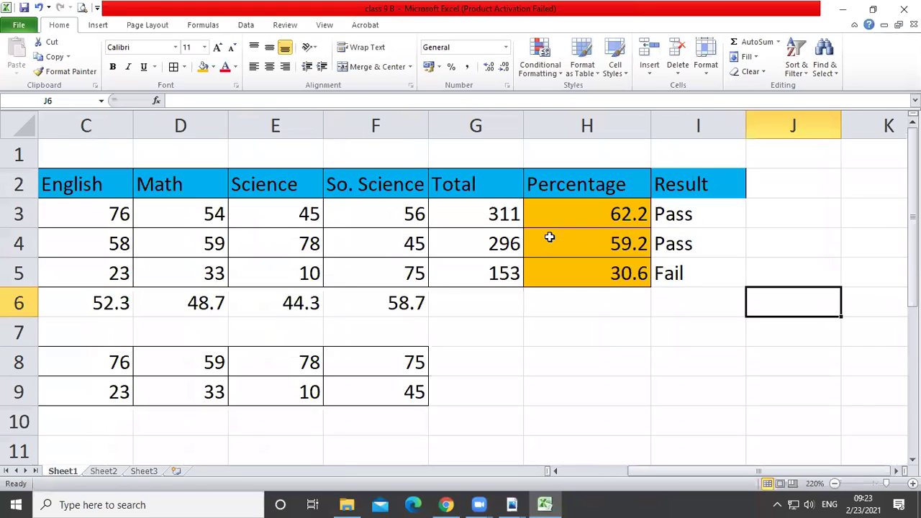
pyautogui.moveTo(709, 472); pyautogui.dragTo(751, 477)
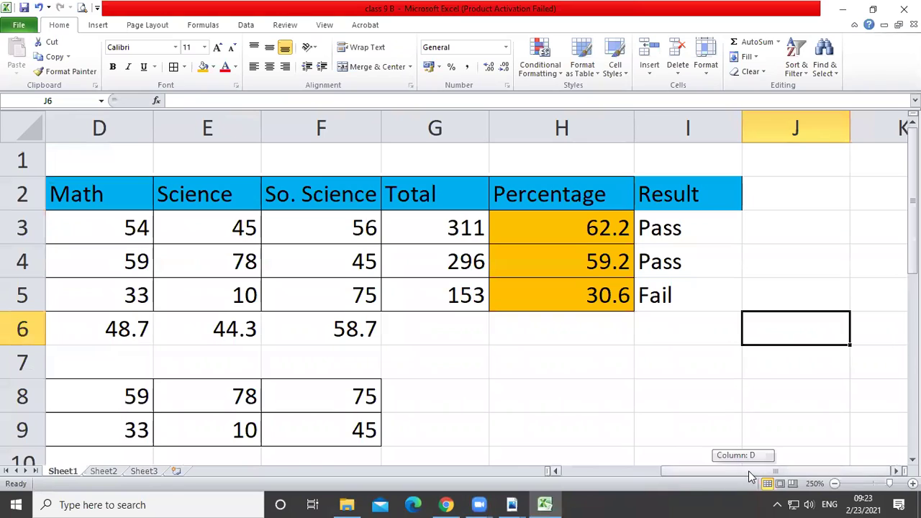
pyautogui.click(677, 229)
pyautogui.doubleClick(677, 229)
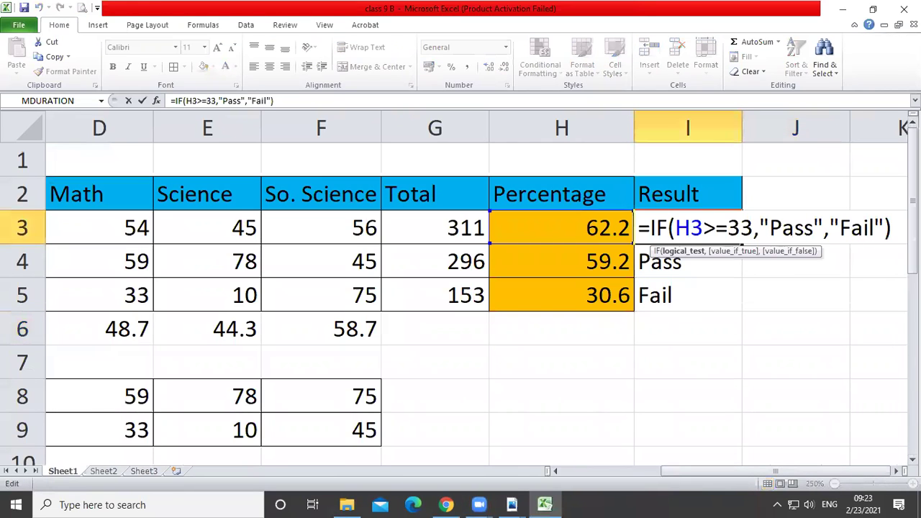
pyautogui.hscroll(2, 461, 288)
pyautogui.hscroll(1, 460, 288)
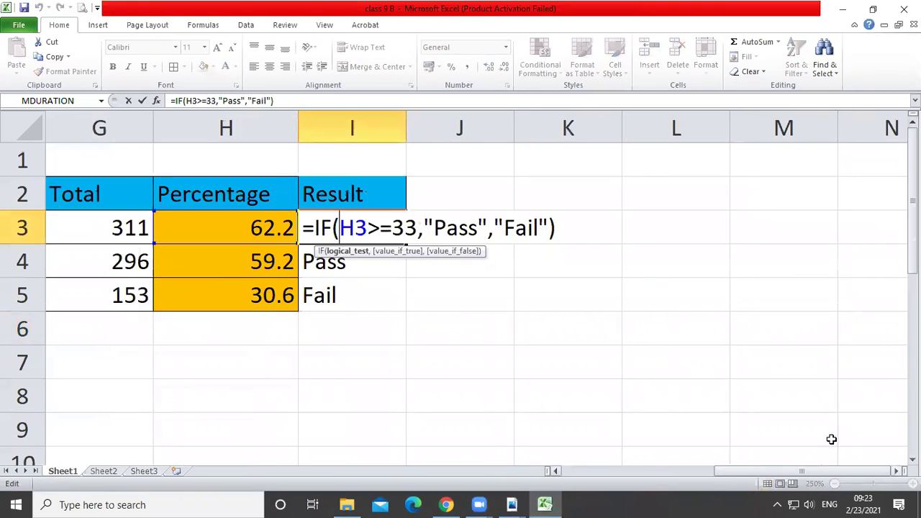
pyautogui.press('End')
pyautogui.moveTo(314, 230); pyautogui.dragTo(559, 230)
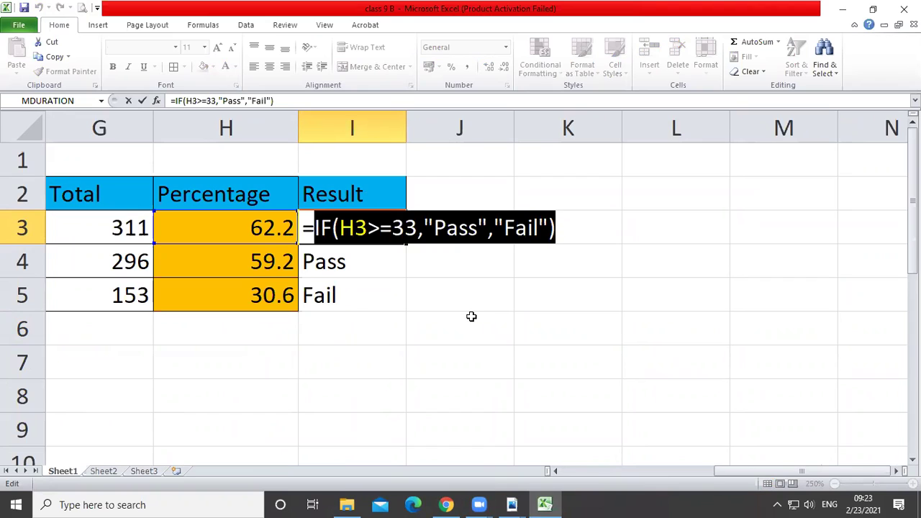
pyautogui.press('Return')
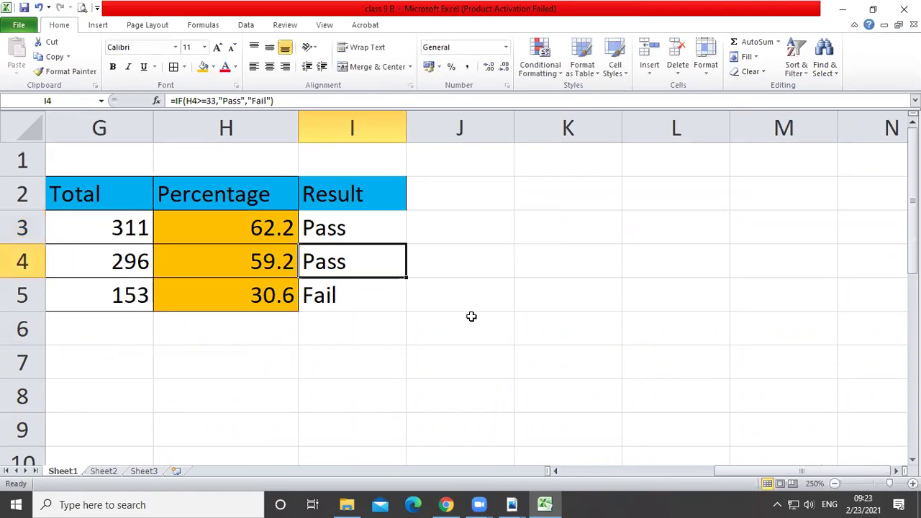
pyautogui.click(356, 238)
pyautogui.moveTo(751, 475); pyautogui.dragTo(496, 492)
pyautogui.keyDown('ctrl'); pyautogui.scroll(-4, 422, 408); pyautogui.keyUp('ctrl')
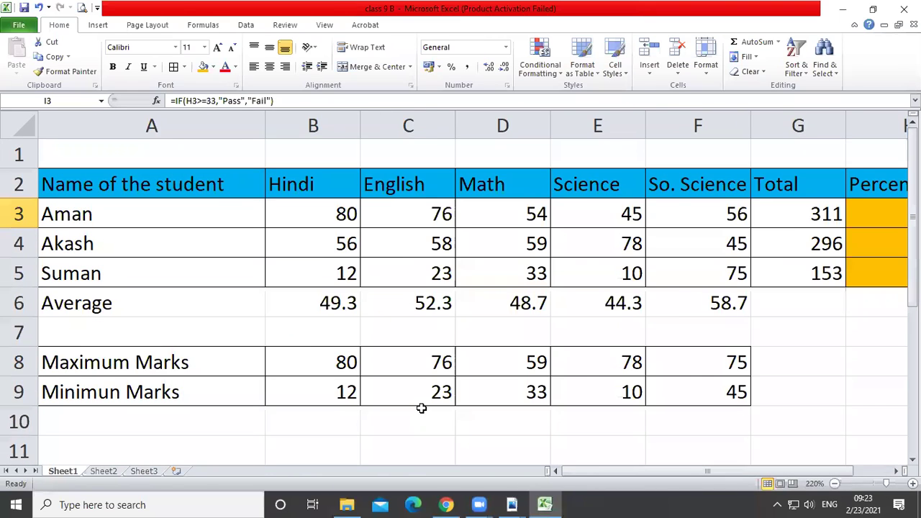
pyautogui.click(19, 26)
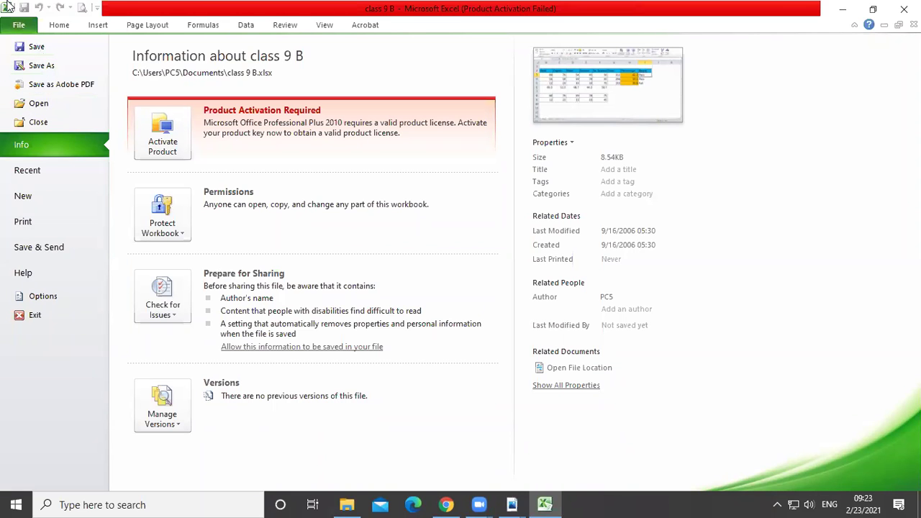
pyautogui.click(51, 102)
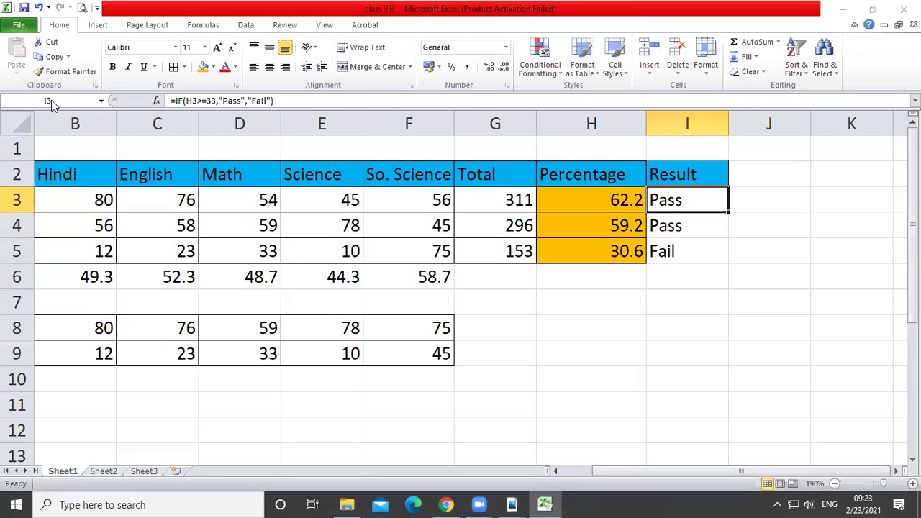
pyautogui.click(430, 305)
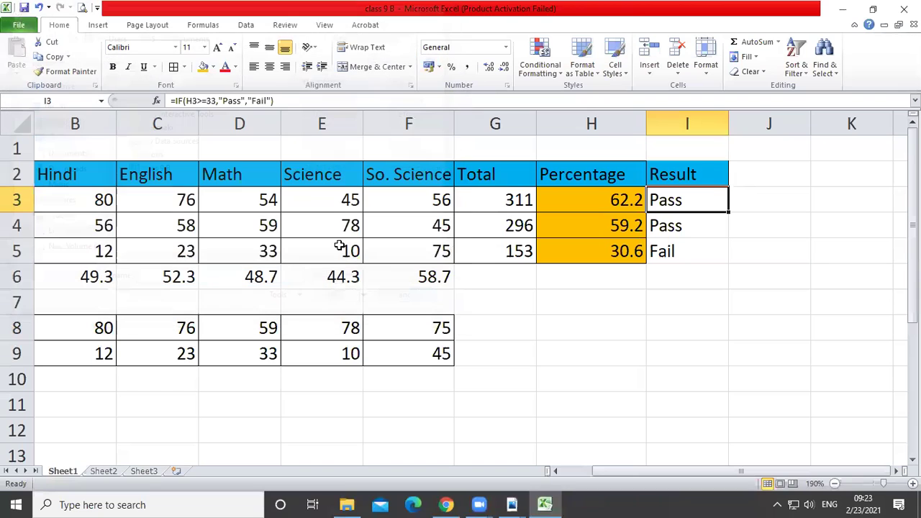
pyautogui.click(5, 5)
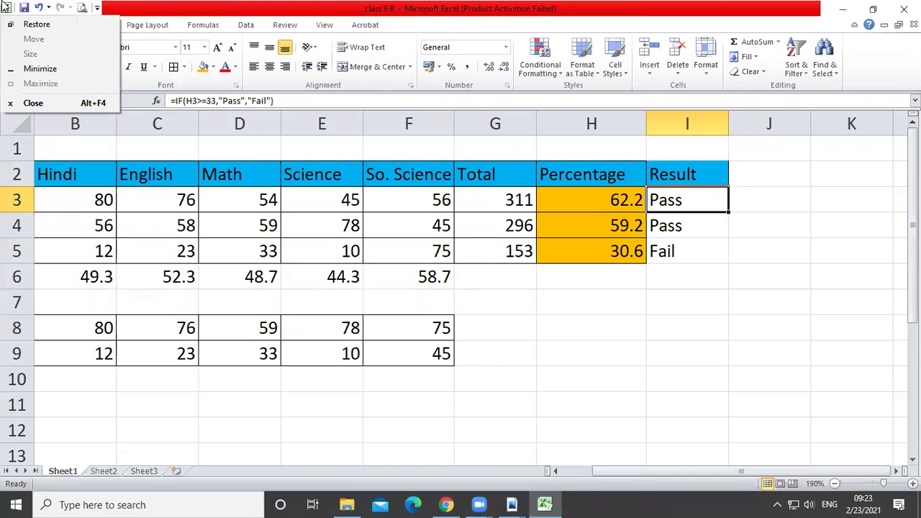
pyautogui.click(207, 6)
# Open the recently used workbook Class 9 Excell.
pyautogui.click(18, 26)
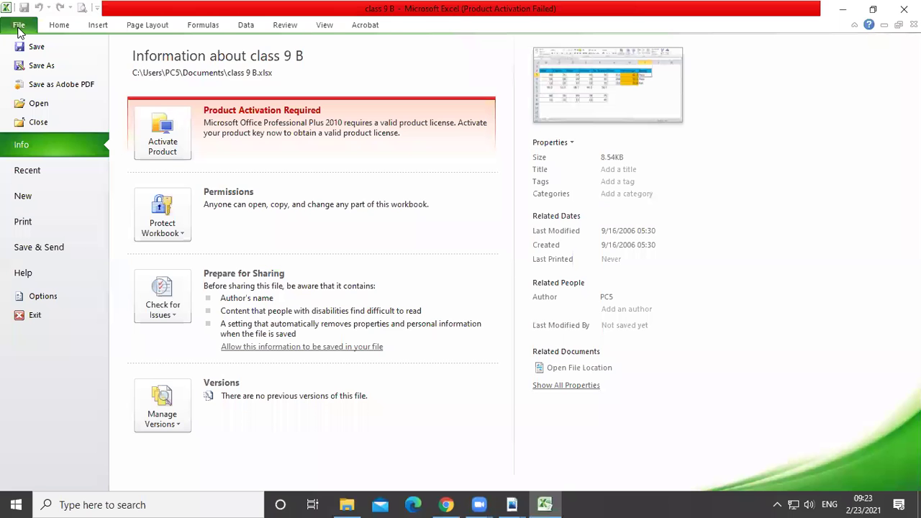
pyautogui.click(56, 170)
pyautogui.click(243, 160)
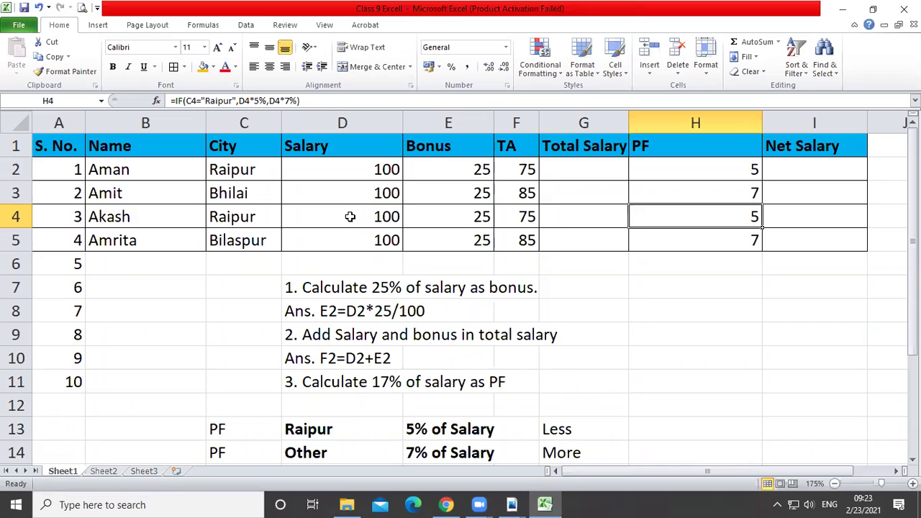
# Examine the PF rules for Raipur and other cities in rows 13 and 14 and the PF formula in H2.
pyautogui.click(334, 282)
pyautogui.click(322, 436)
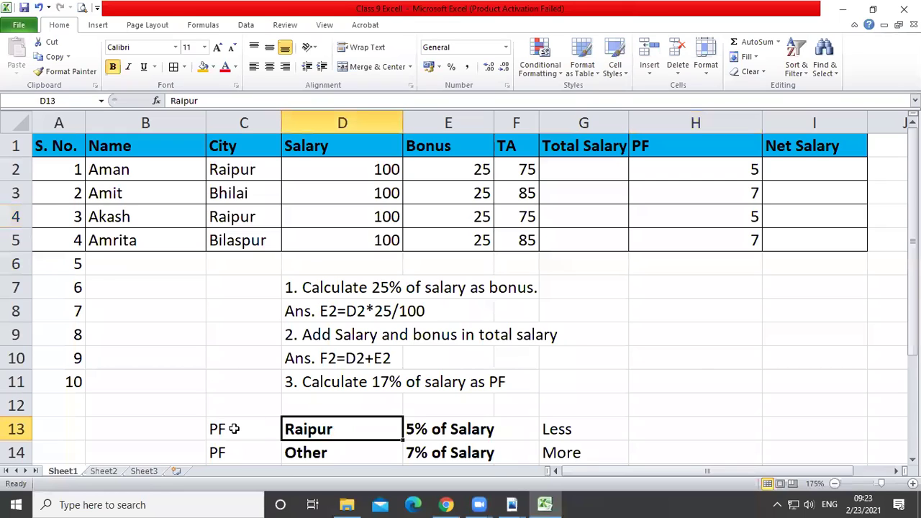
pyautogui.click(416, 430)
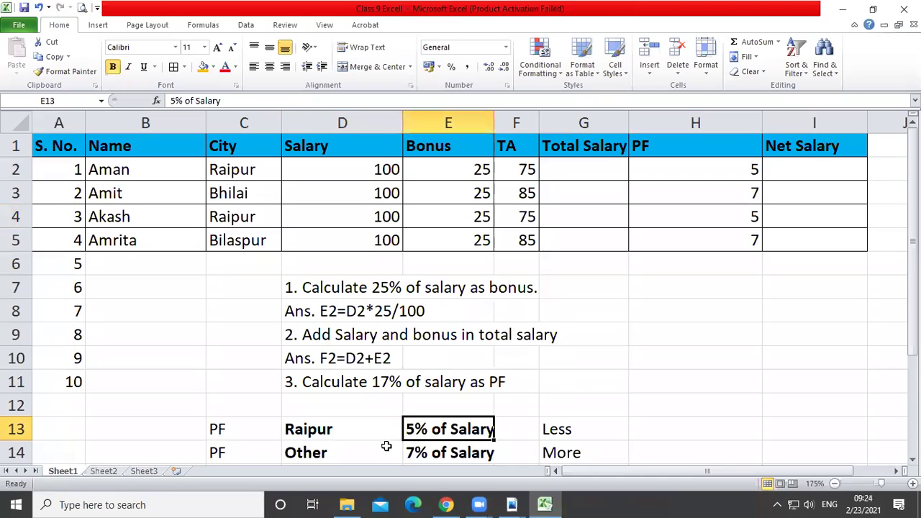
pyautogui.click(344, 455)
pyautogui.click(436, 452)
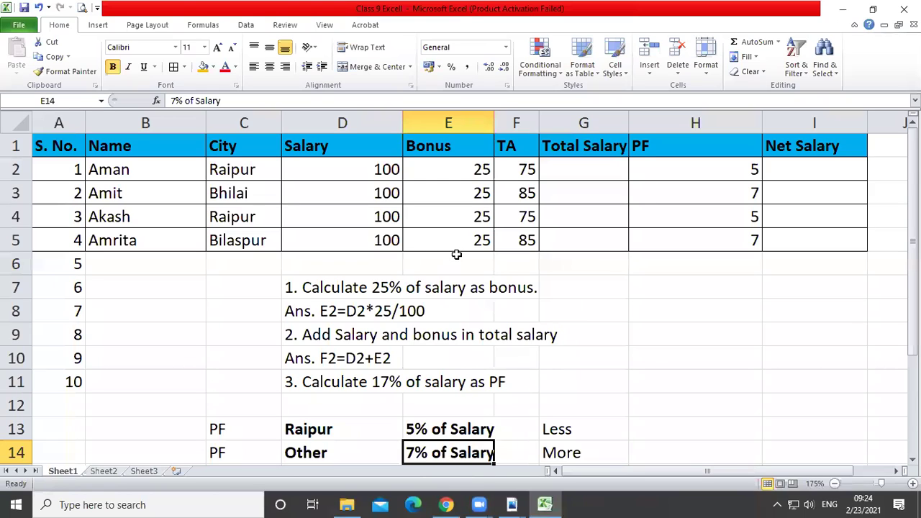
pyautogui.click(673, 166)
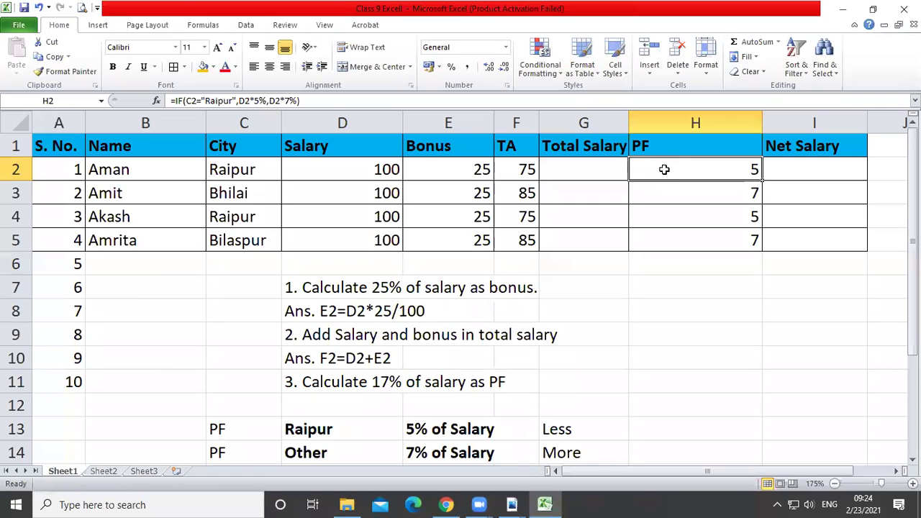
pyautogui.click(705, 311)
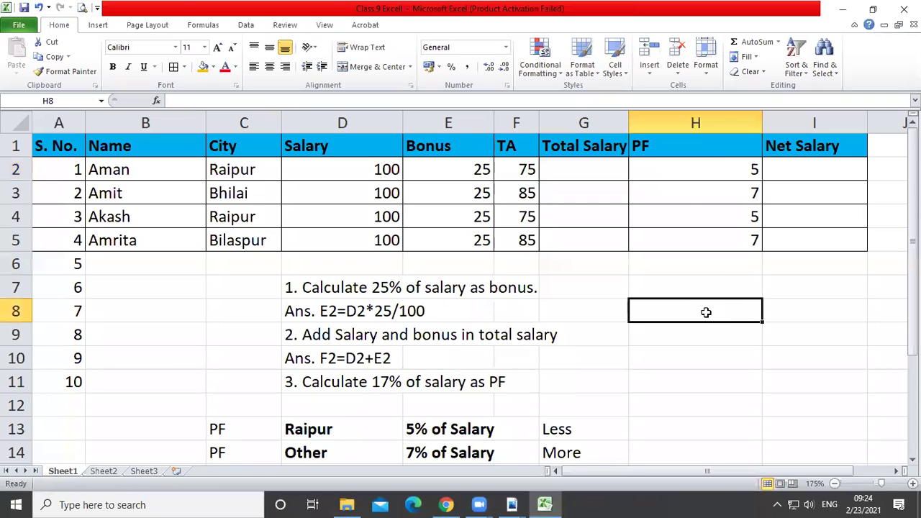
pyautogui.click(719, 163)
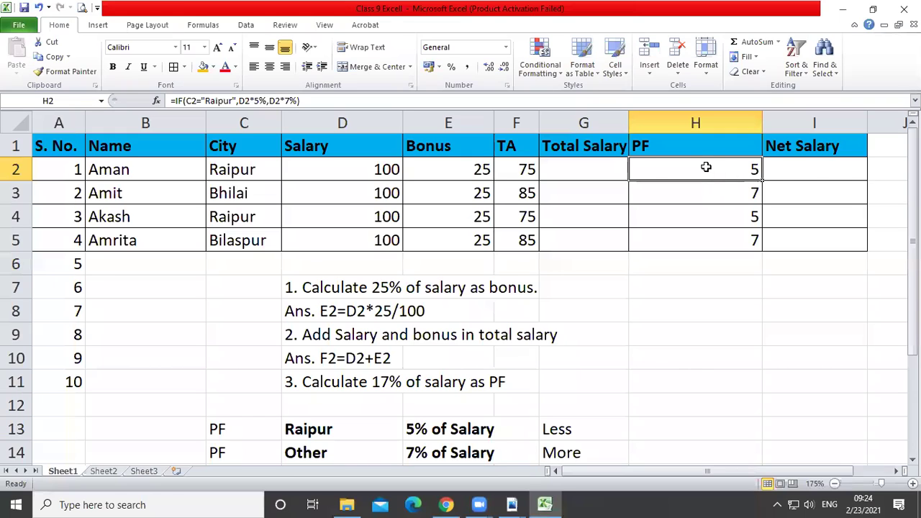
# Examine the complete IF formula in PF cell H2.
pyautogui.doubleClick(708, 168)
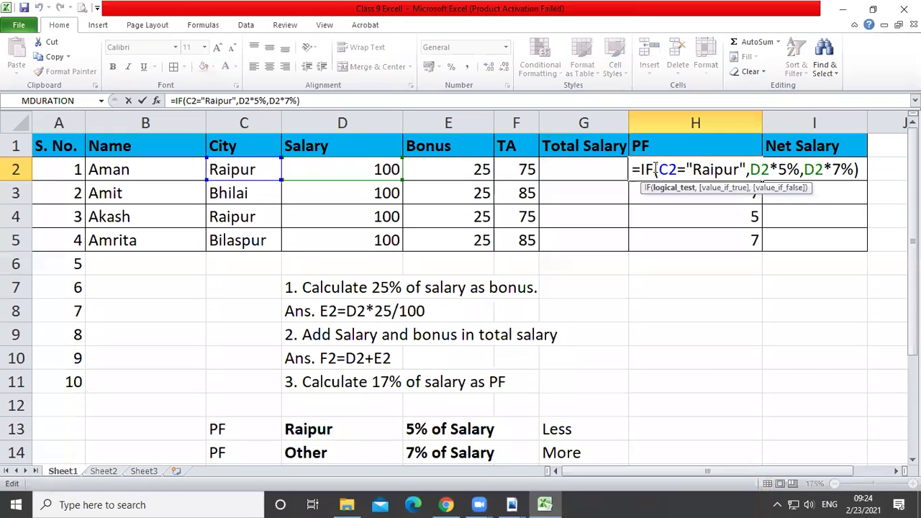
pyautogui.moveTo(635, 171); pyautogui.dragTo(866, 174)
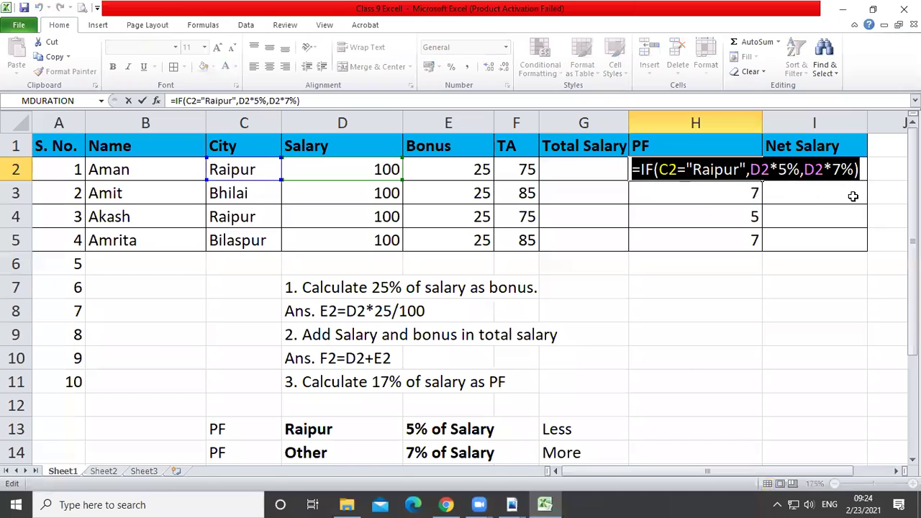
pyautogui.press('Return')
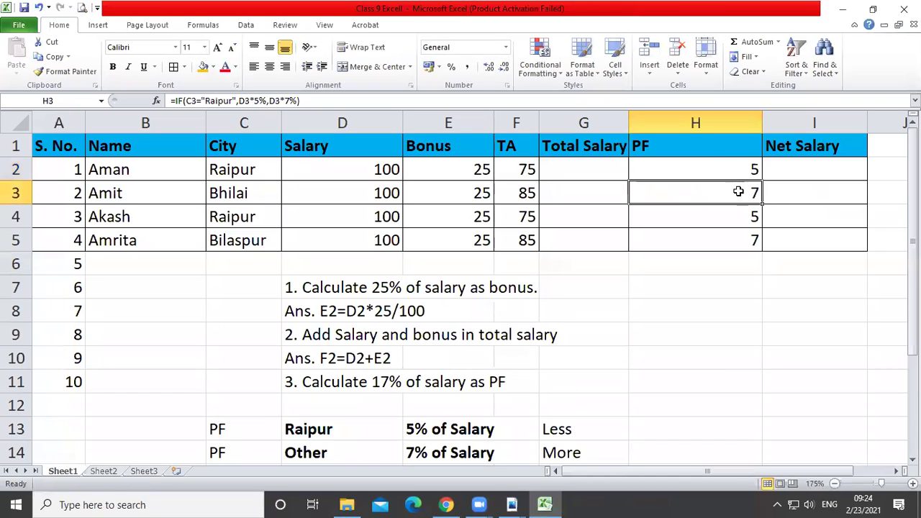
pyautogui.click(726, 167)
pyautogui.moveTo(310, 100); pyautogui.dragTo(168, 100)
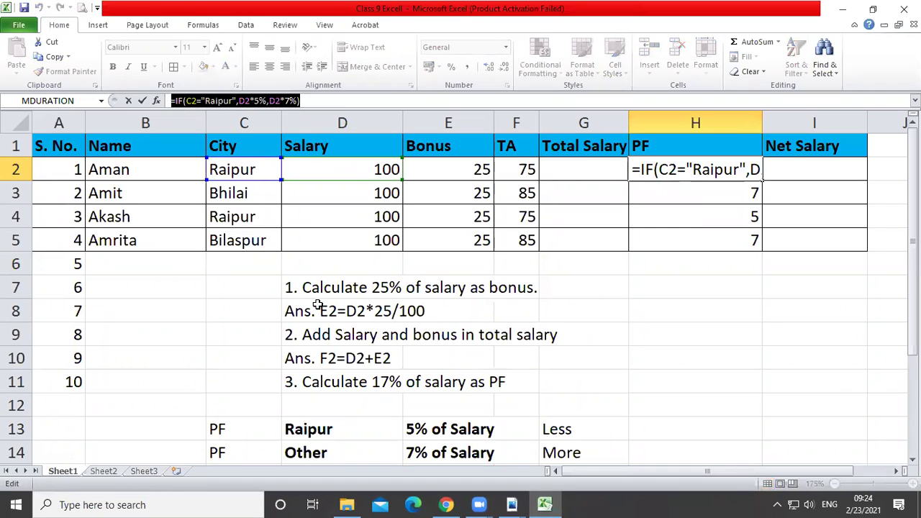
pyautogui.write('=')
pyautogui.click(744, 358)
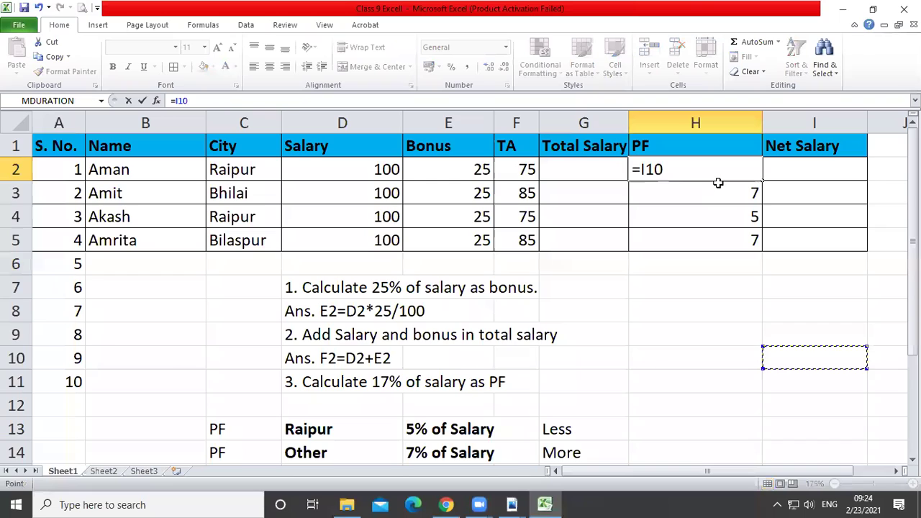
pyautogui.hotkey('ctrl', 'z')
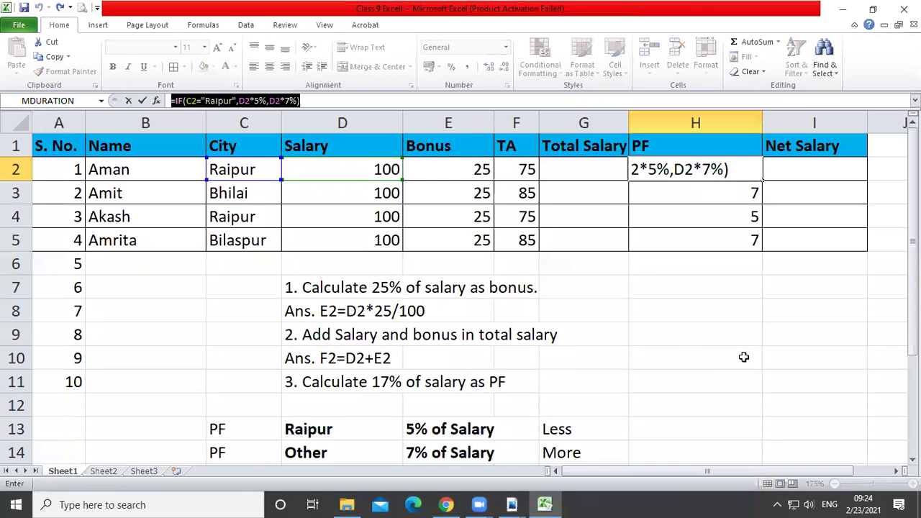
pyautogui.press('Return')
# Examine the 5% and 7% salary calculations inside the IF formula in H2.
pyautogui.doubleClick(695, 165)
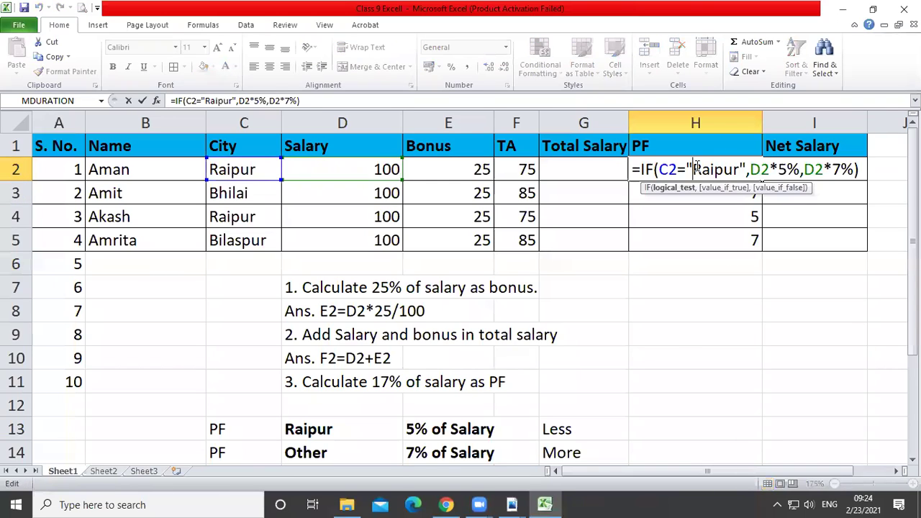
pyautogui.moveTo(635, 169); pyautogui.dragTo(862, 175)
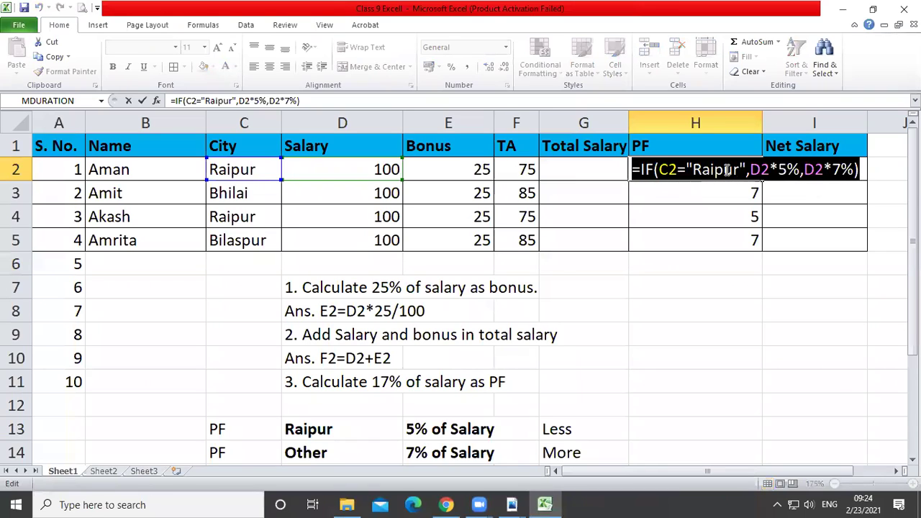
pyautogui.moveTo(751, 169); pyautogui.dragTo(852, 170)
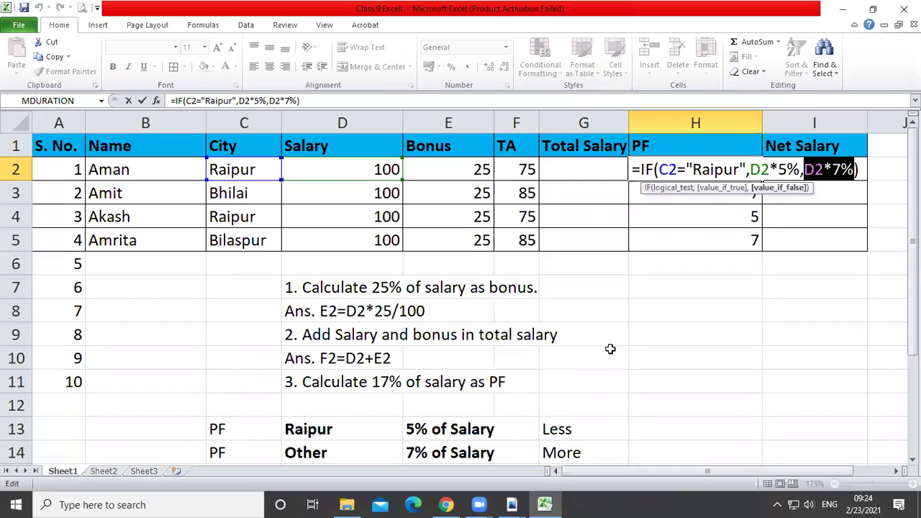
pyautogui.press('Return')
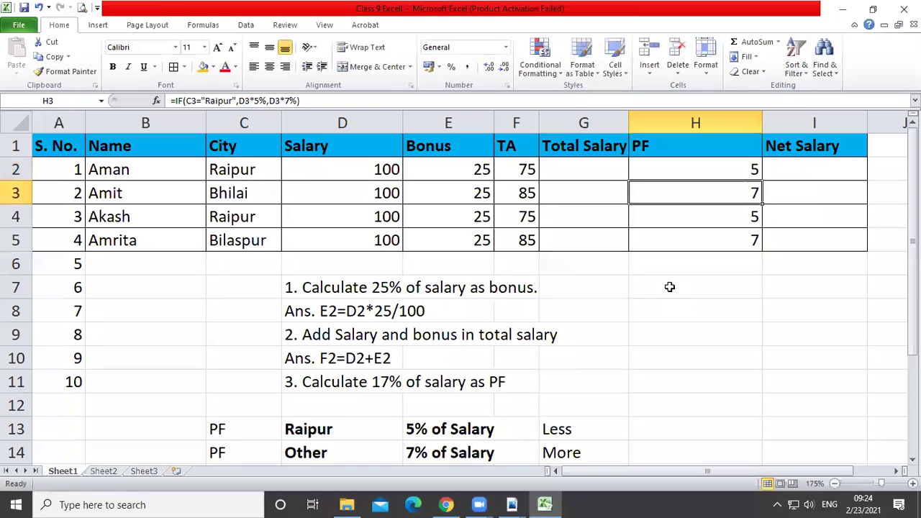
# Switch to the scanned textbook PDF in Adobe Acrobat Pro and look through the pages from the IF examples to sorting and filtering.
pyautogui.moveTo(514, 489)
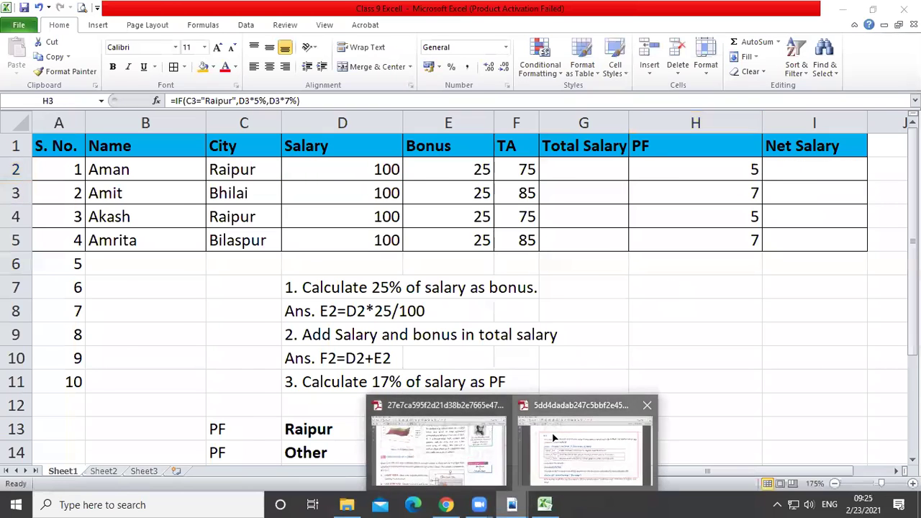
pyautogui.click(586, 443)
pyautogui.scroll(-8, 384, 196)
pyautogui.scroll(-15, 384, 197)
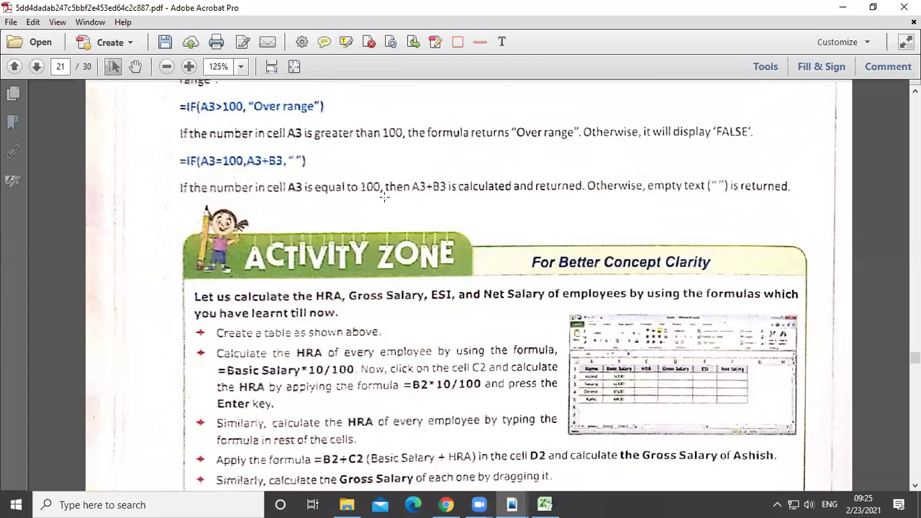
pyautogui.scroll(-5, 383, 194)
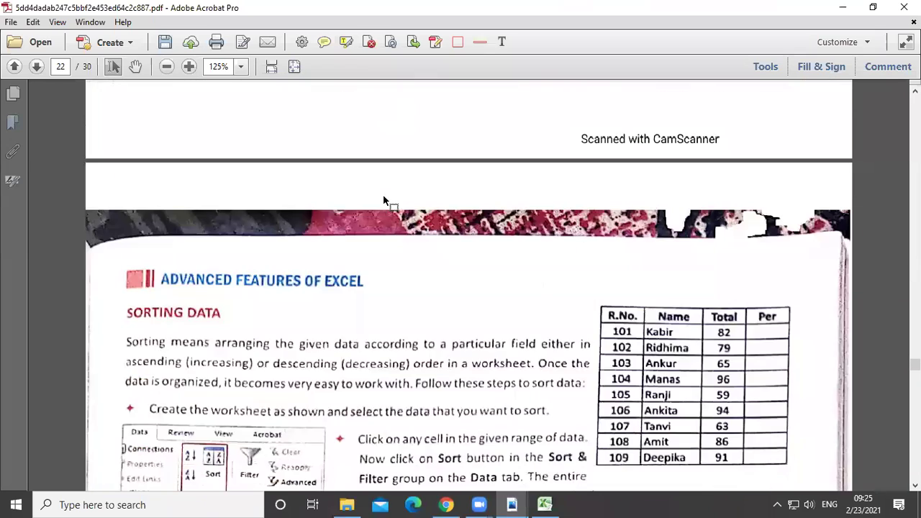
pyautogui.scroll(-14, 385, 197)
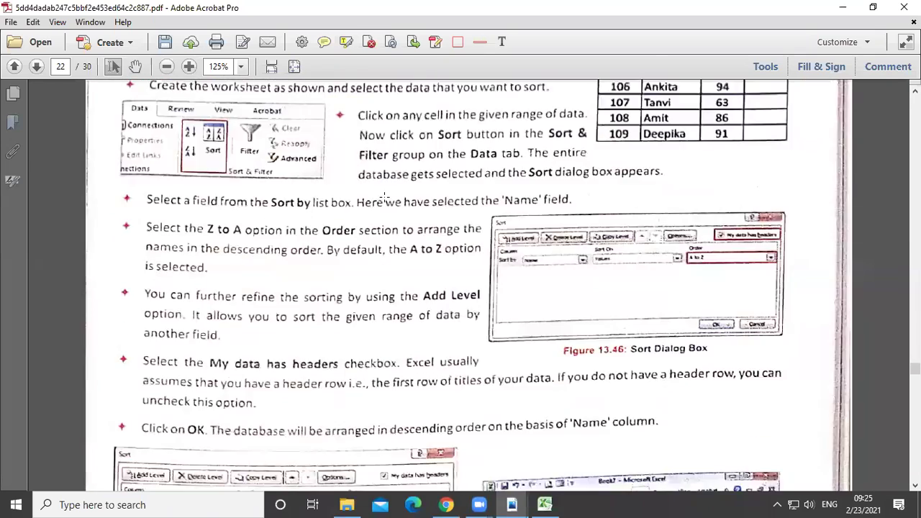
pyautogui.scroll(-10, 385, 196)
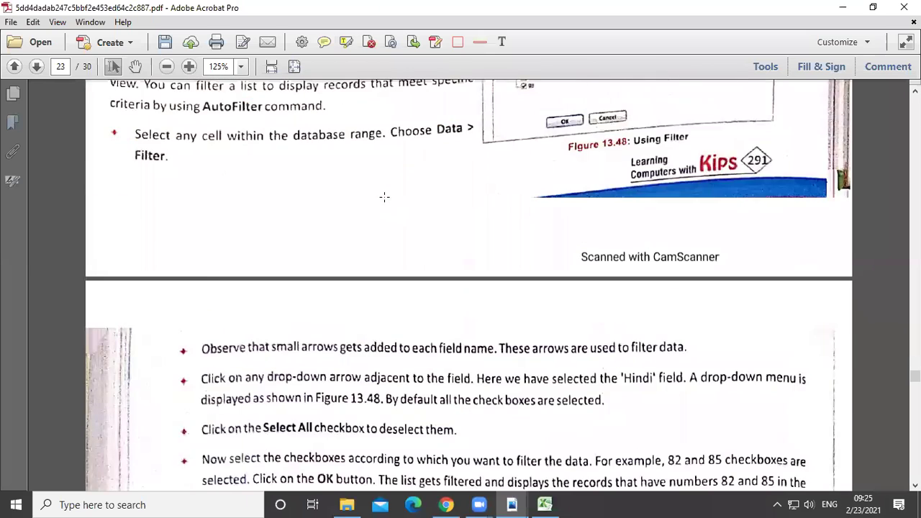
# Switch back to the Excel workbook and examine the logical test, value-if-true and value-if-false arguments of the IF formula in H2.
pyautogui.click(557, 504)
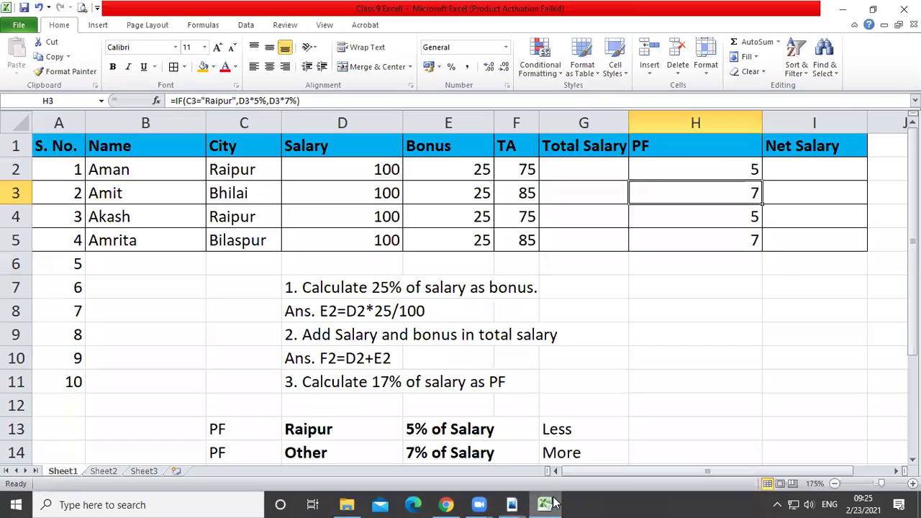
pyautogui.click(725, 164)
pyautogui.doubleClick(656, 169)
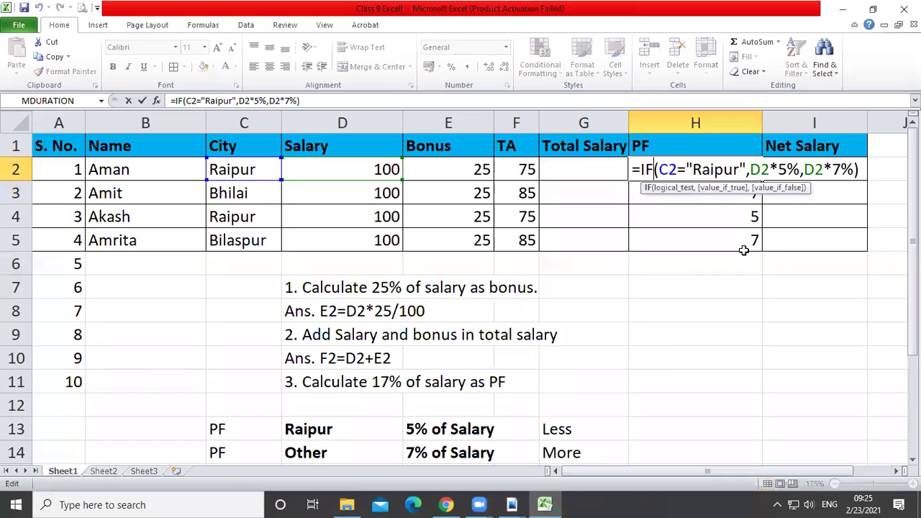
pyautogui.click(636, 169)
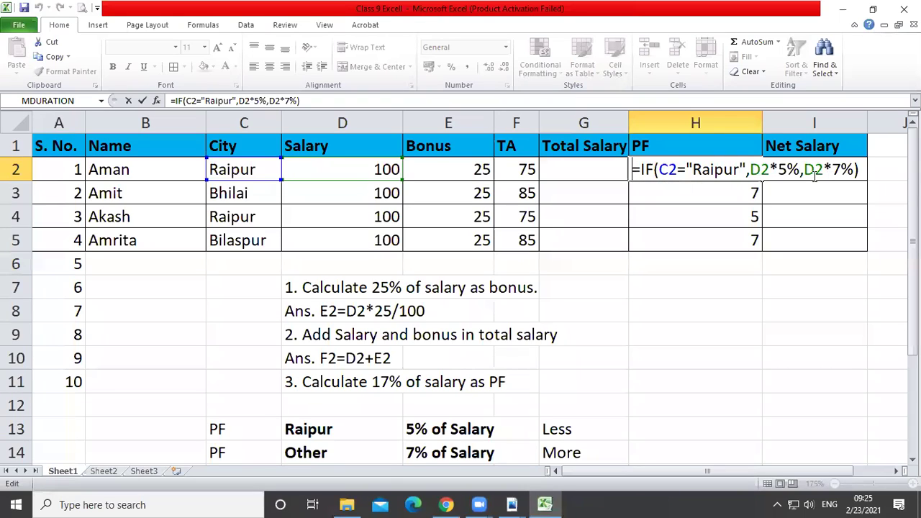
pyautogui.moveTo(752, 170); pyautogui.dragTo(799, 170)
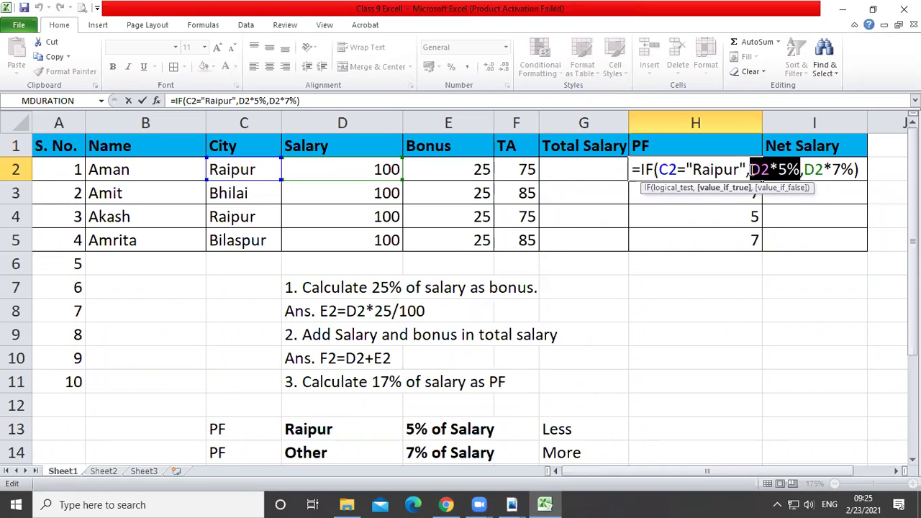
pyautogui.click(752, 170)
pyautogui.moveTo(753, 170); pyautogui.dragTo(799, 170)
pyautogui.moveTo(657, 170); pyautogui.dragTo(747, 173)
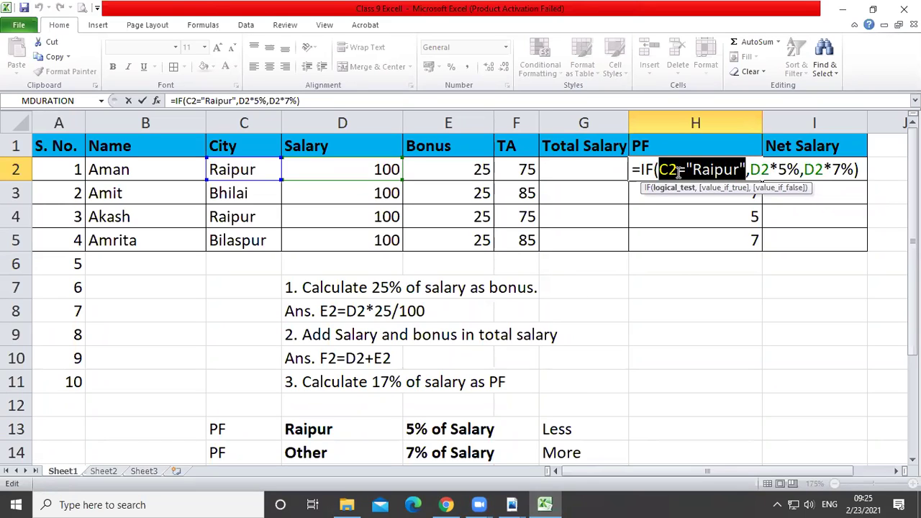
pyautogui.moveTo(752, 170); pyautogui.dragTo(801, 171)
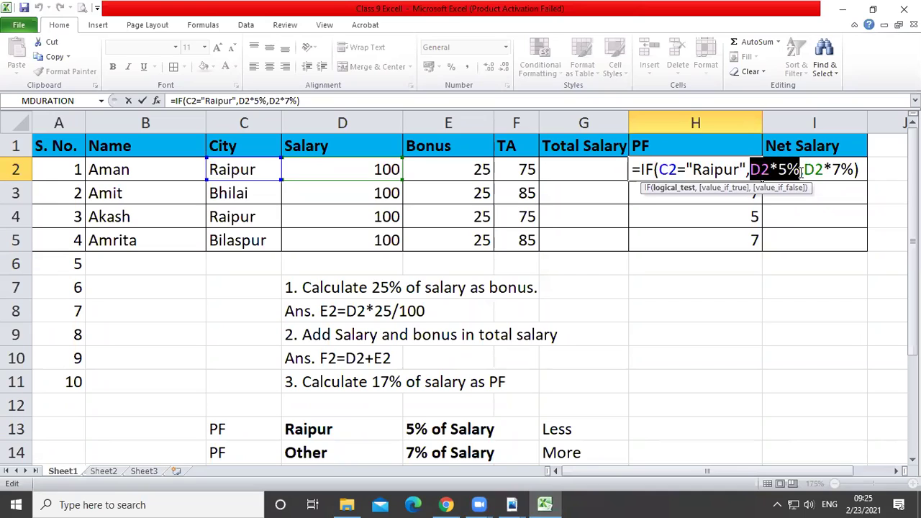
pyautogui.moveTo(661, 169); pyautogui.dragTo(746, 175)
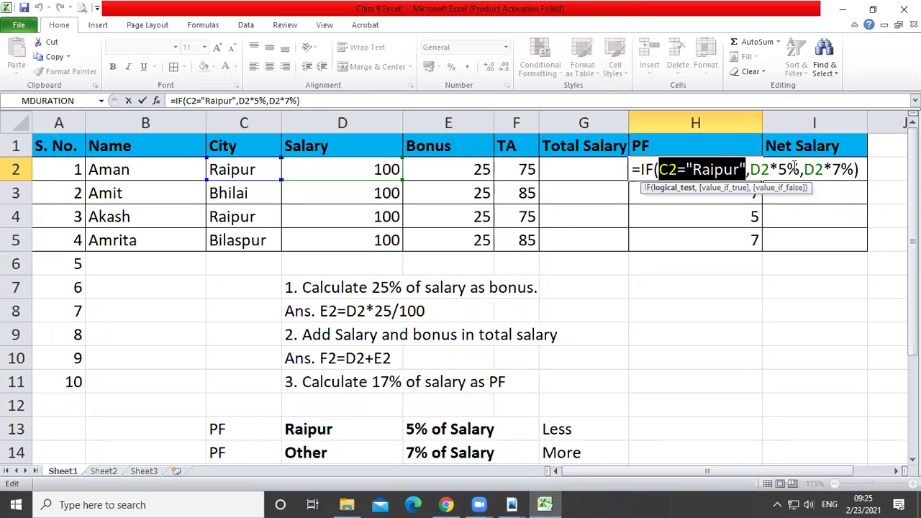
pyautogui.moveTo(805, 170); pyautogui.dragTo(854, 169)
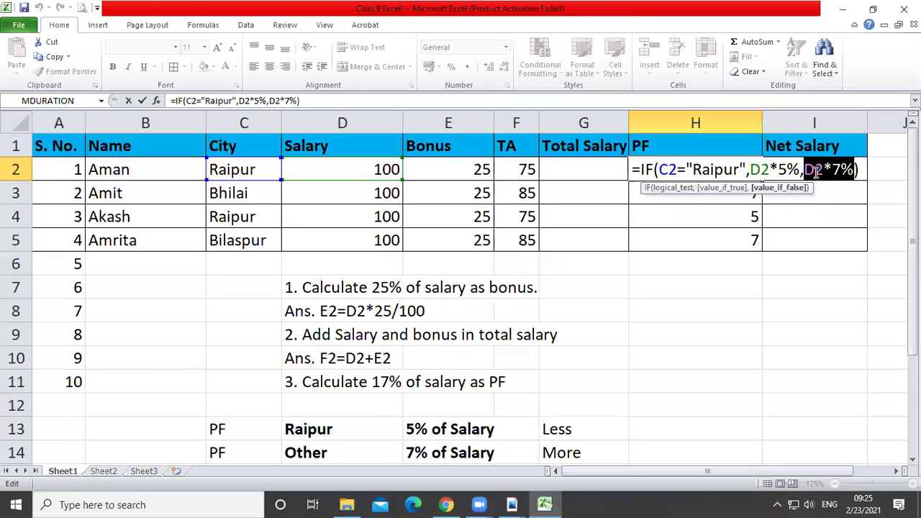
pyautogui.moveTo(752, 170); pyautogui.dragTo(853, 170)
pyautogui.moveTo(662, 169); pyautogui.dragTo(739, 170)
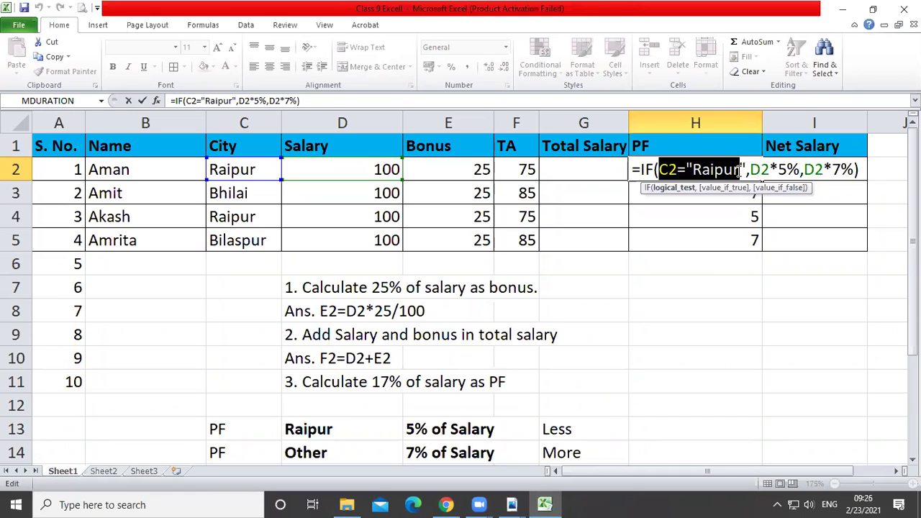
pyautogui.press('Return')
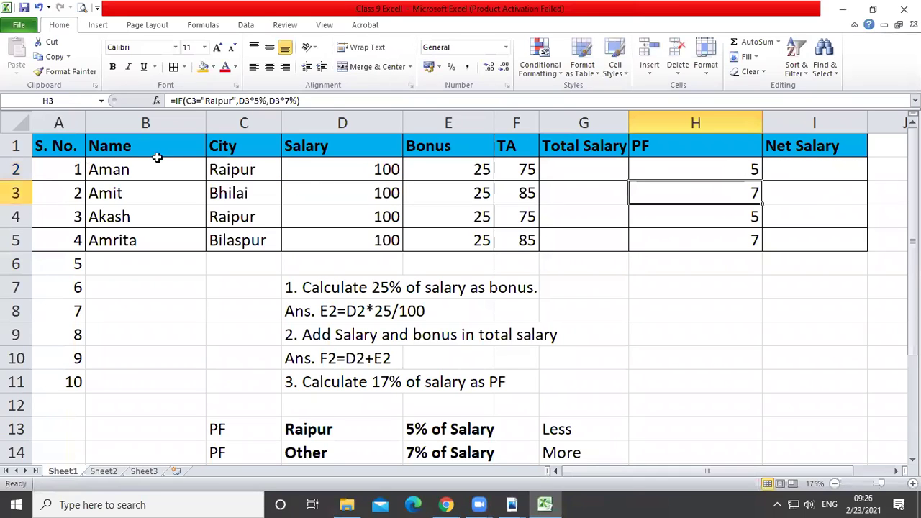
# Compare the City entries in C2 and C3 with the PF formulas in H2 and H3.
pyautogui.click(277, 168)
pyautogui.click(14, 169)
pyautogui.click(251, 169)
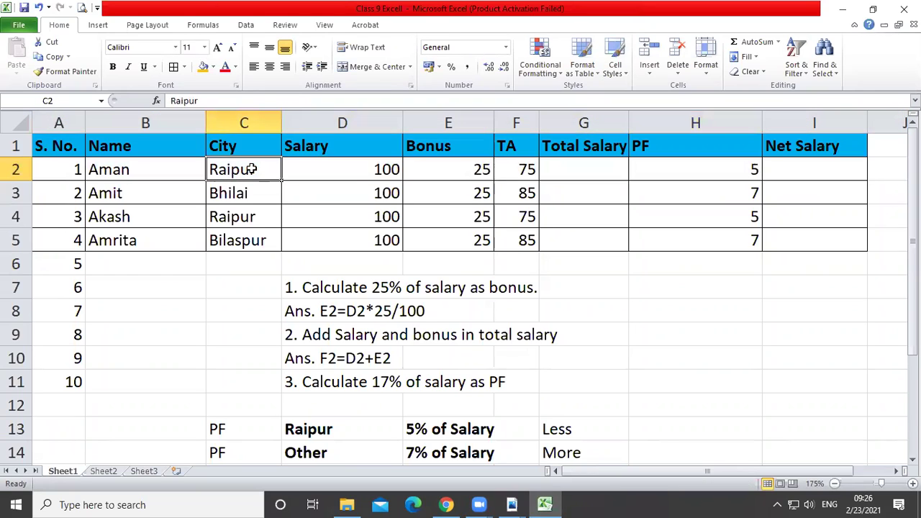
pyautogui.click(728, 171)
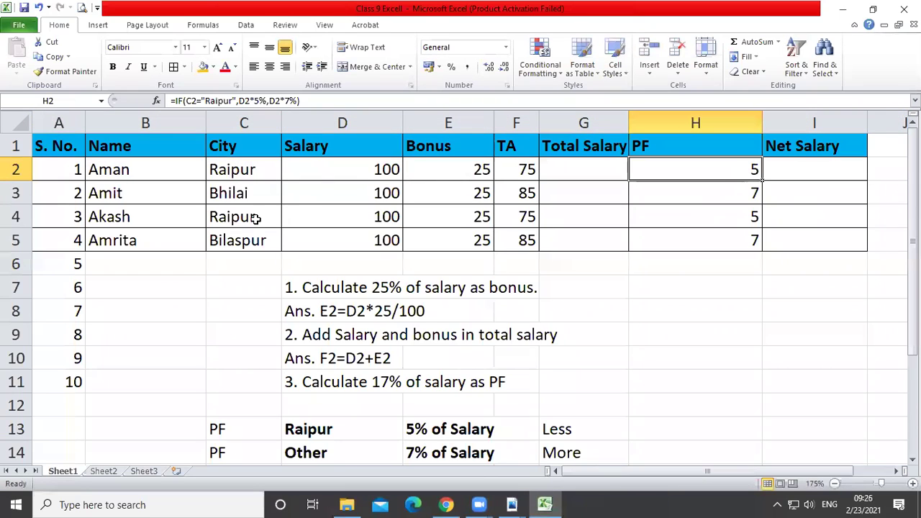
pyautogui.click(149, 198)
pyautogui.click(249, 204)
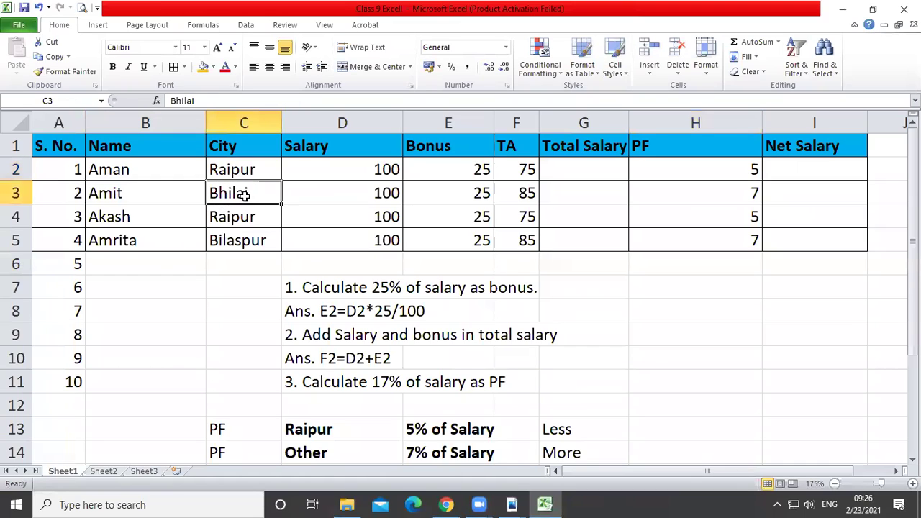
pyautogui.click(707, 195)
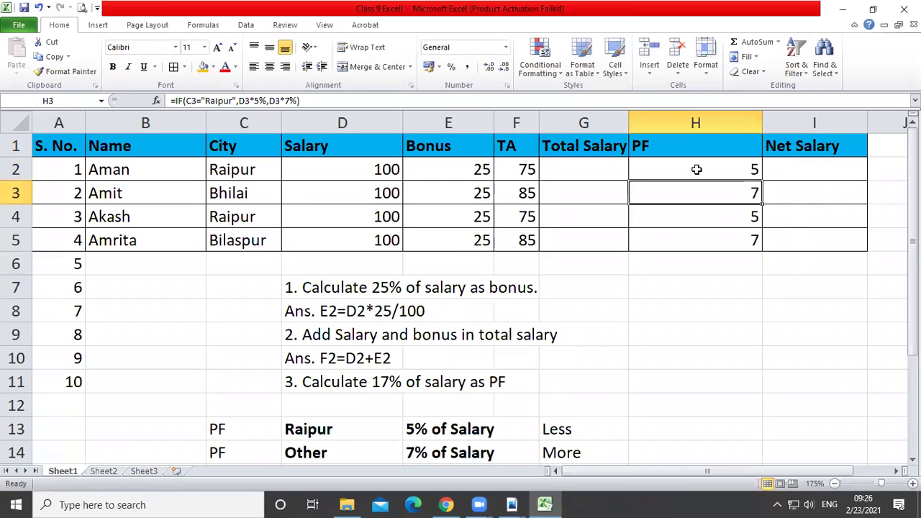
# Set the city in C3 to Raipur.
pyautogui.click(252, 192)
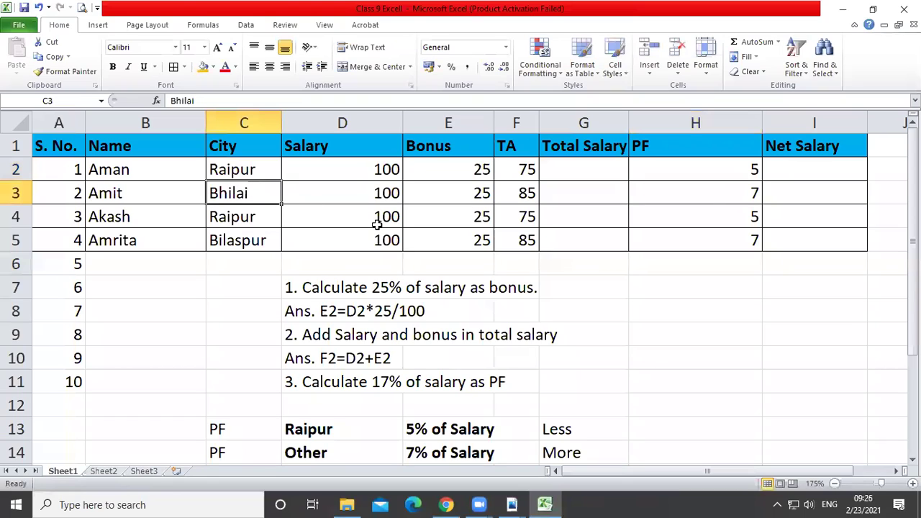
pyautogui.write('Raipur')
pyautogui.press('Return')
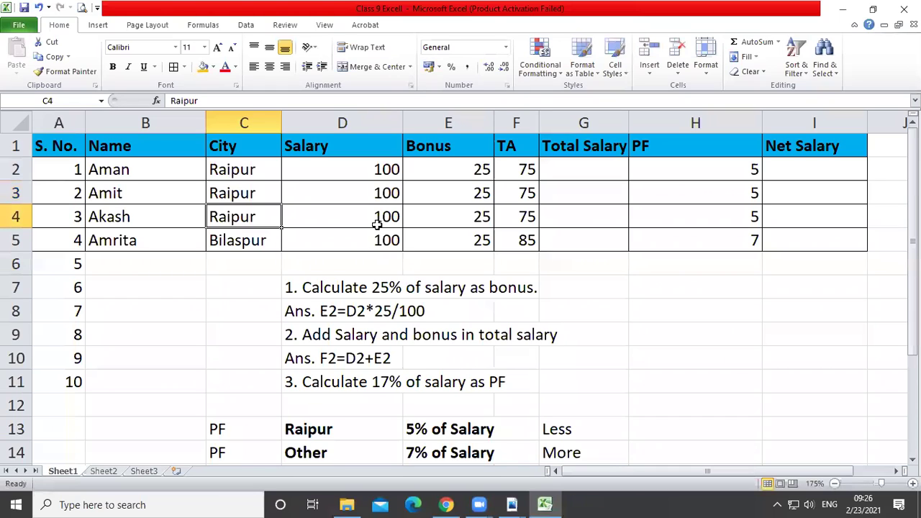
# Add an extra r to the city in C3, making it the misspelled Raipurr, to test the exact text match.
pyautogui.click(260, 194)
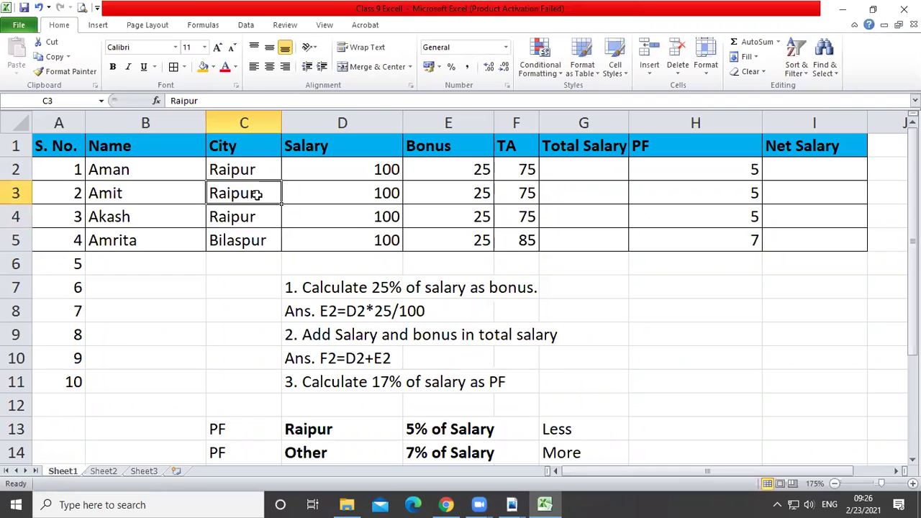
pyautogui.doubleClick(257, 195)
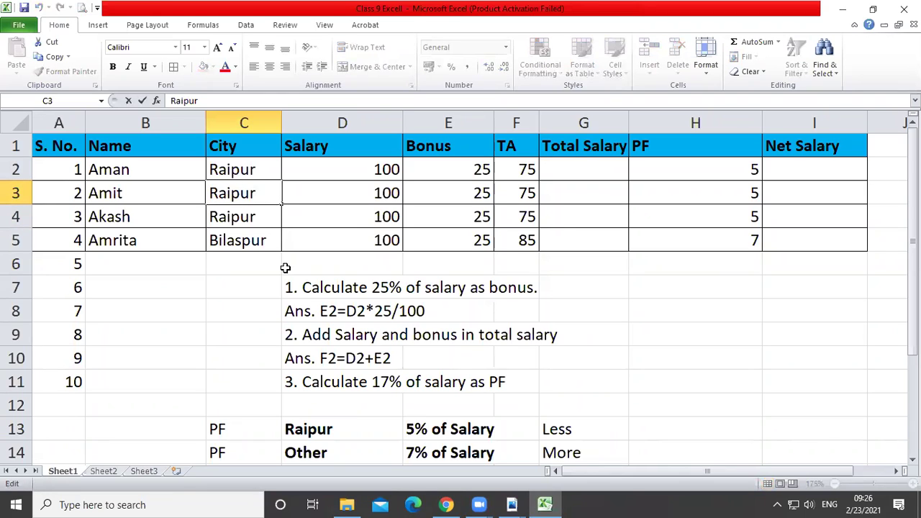
pyautogui.write('r')
pyautogui.press('Return')
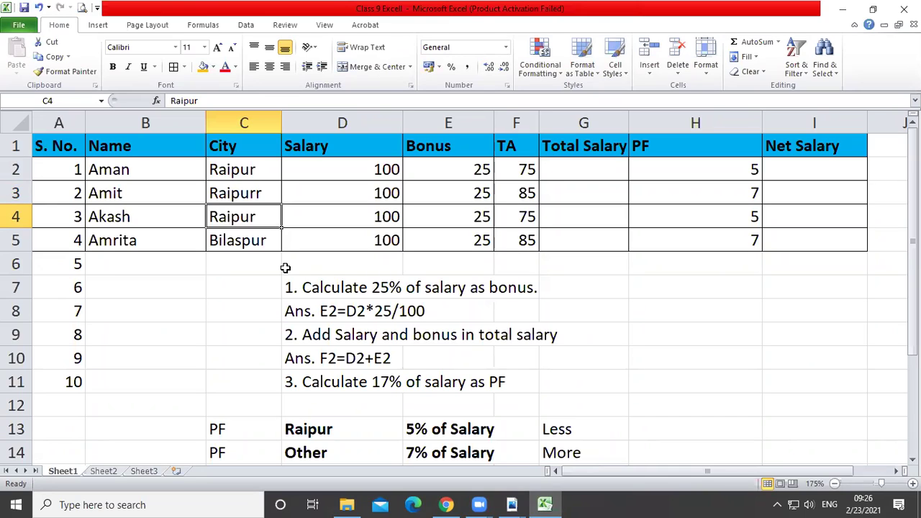
pyautogui.click(253, 191)
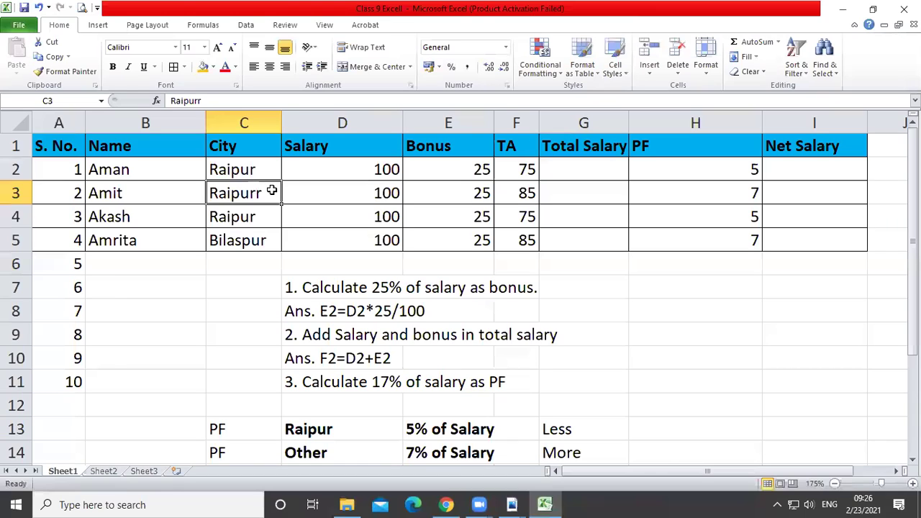
# Correct the misspelled city in C3 to Raipur and check the PF results in H2:H5.
pyautogui.doubleClick(265, 196)
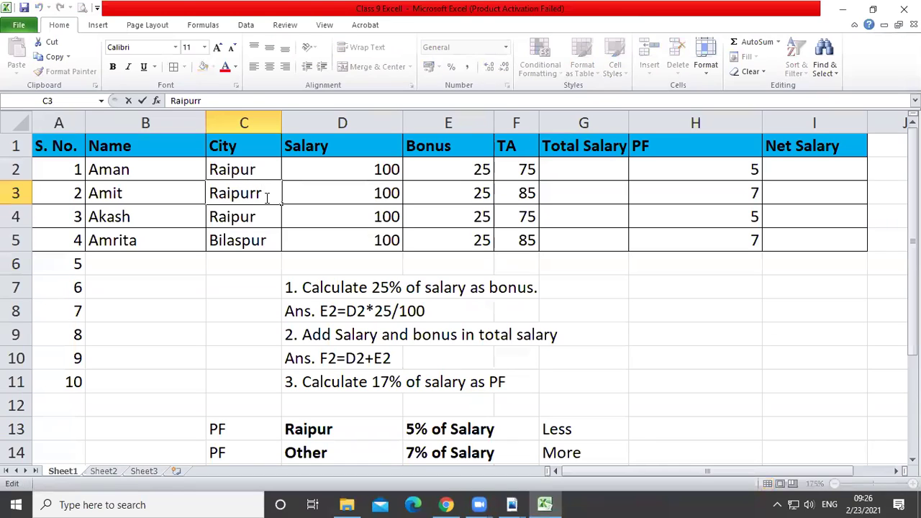
pyautogui.press('BackSpace')
pyautogui.press('Return')
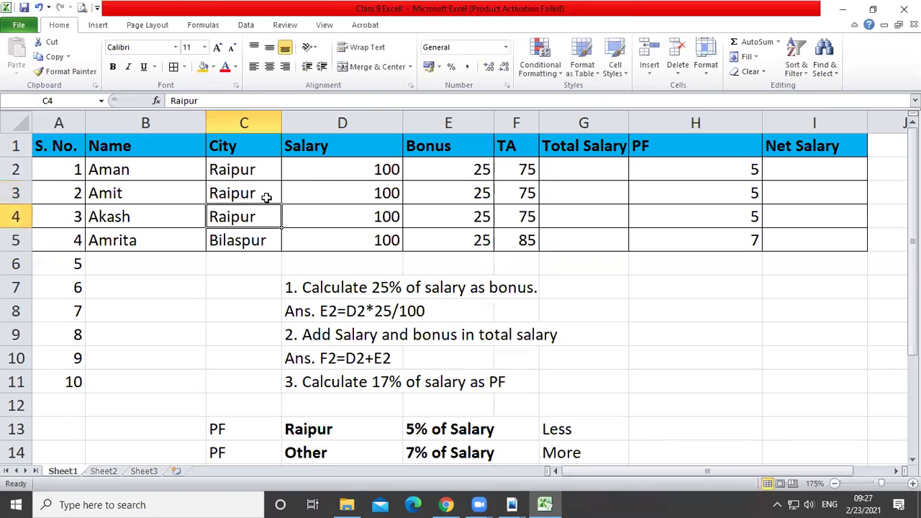
pyautogui.moveTo(728, 170); pyautogui.dragTo(727, 240)
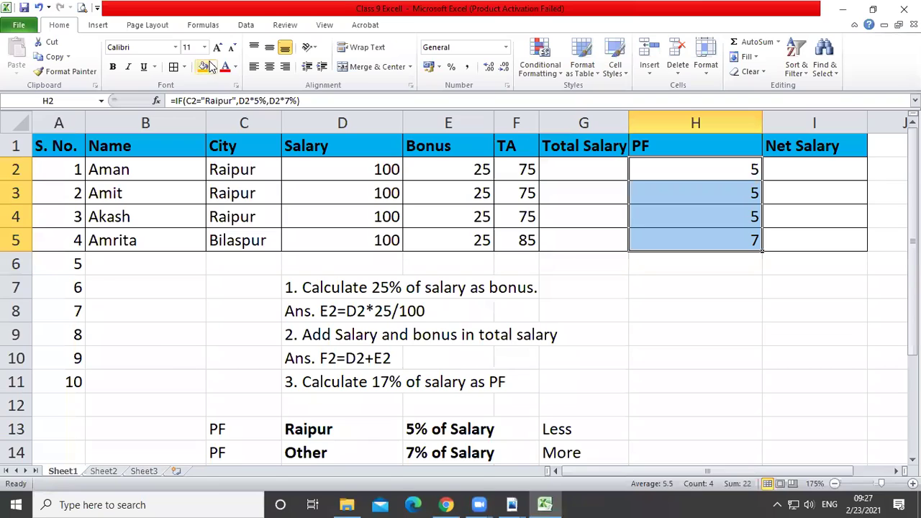
pyautogui.click(603, 325)
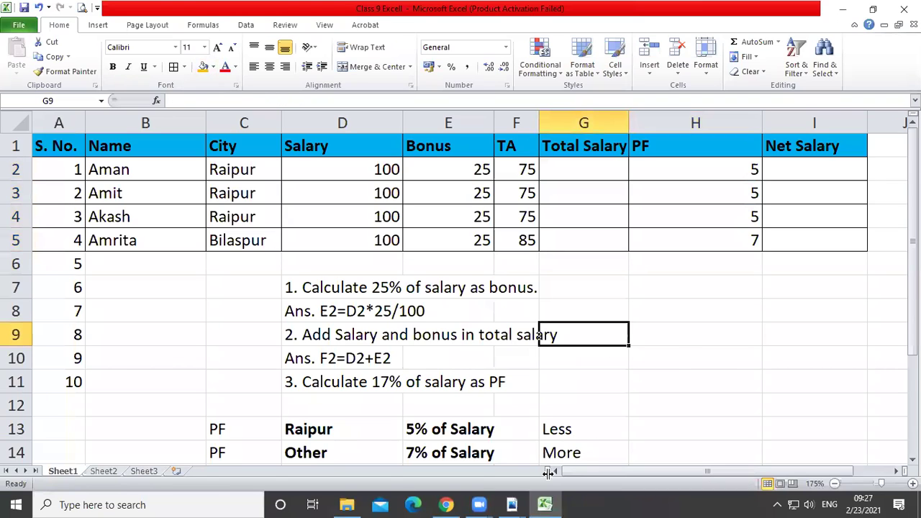
# Switch to the textbook PDF in Adobe Acrobat and look through the filtering, recap, sorting and IF function sections.
pyautogui.moveTo(512, 504)
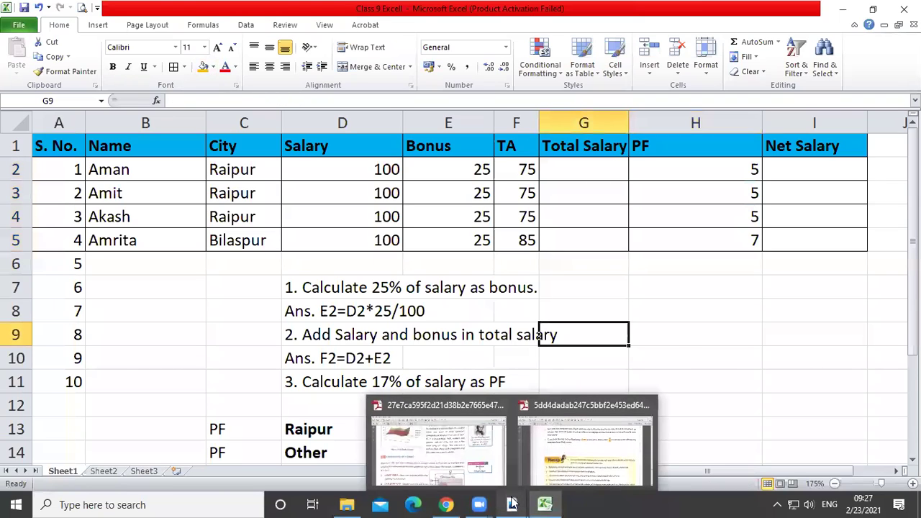
pyautogui.click(584, 450)
pyautogui.scroll(10, 499, 363)
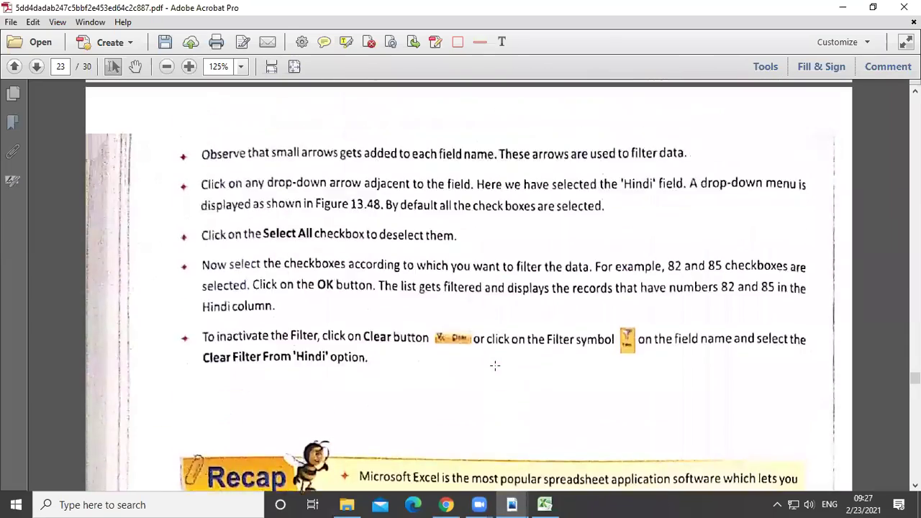
pyautogui.scroll(3, 499, 364)
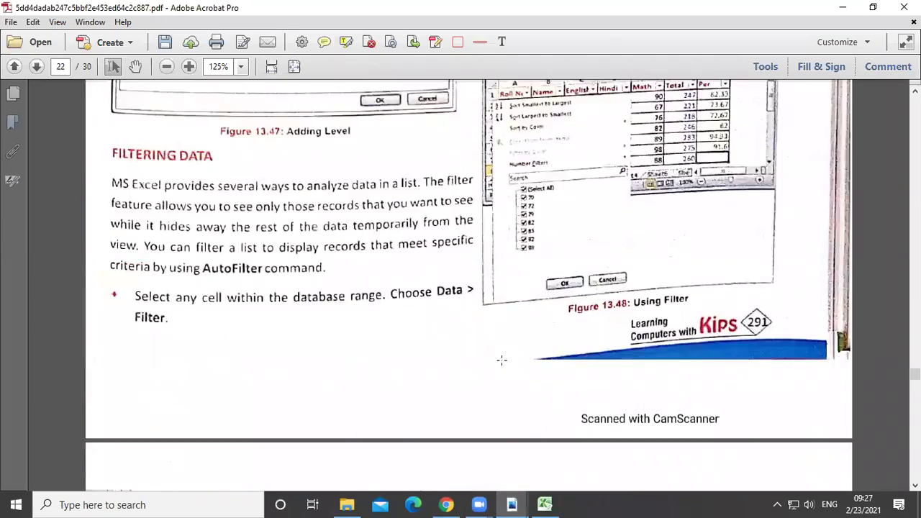
pyautogui.scroll(-12, 498, 363)
pyautogui.scroll(-10, 501, 362)
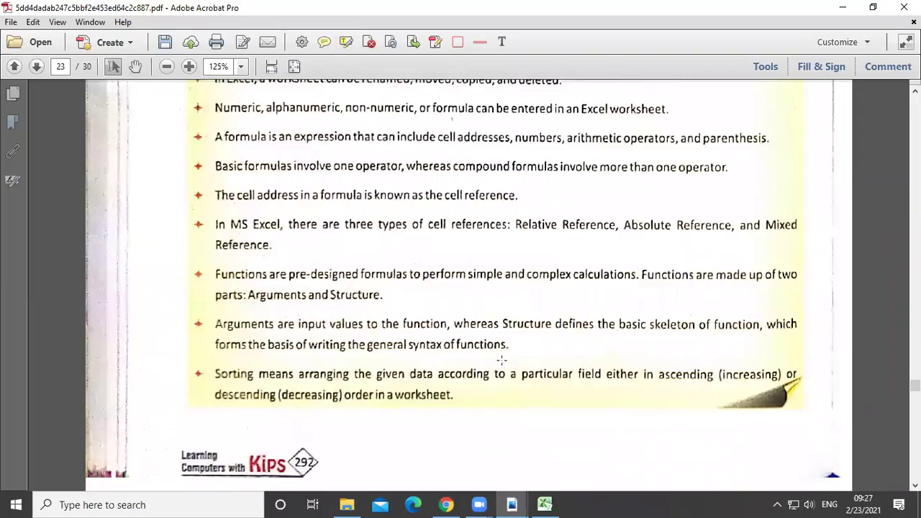
pyautogui.scroll(15, 501, 362)
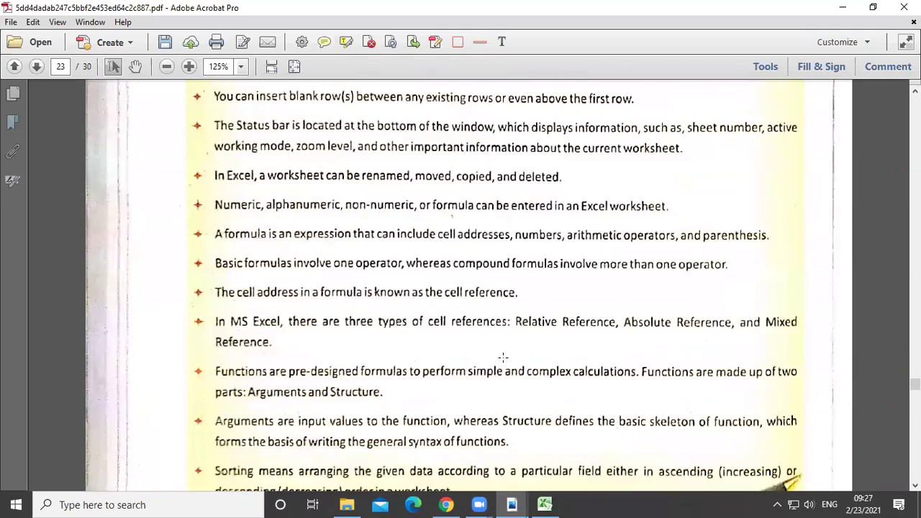
pyautogui.scroll(3, 503, 360)
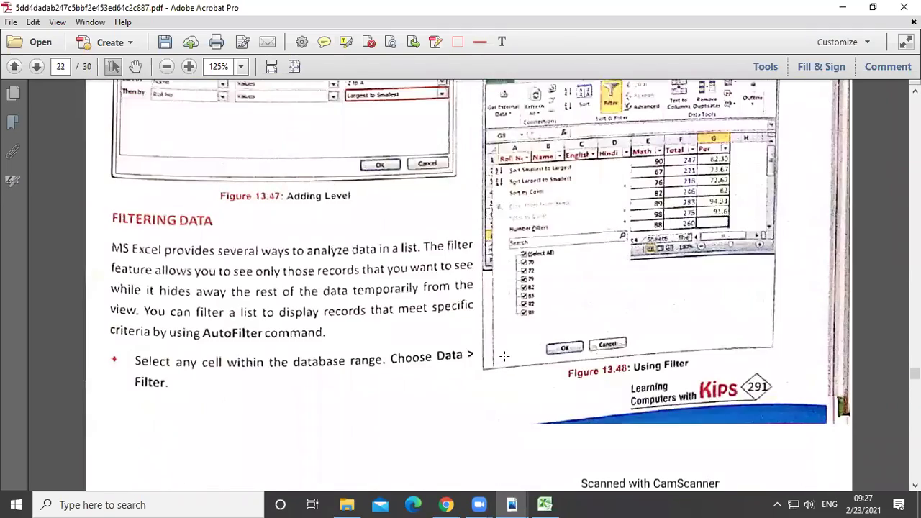
pyautogui.scroll(10, 503, 356)
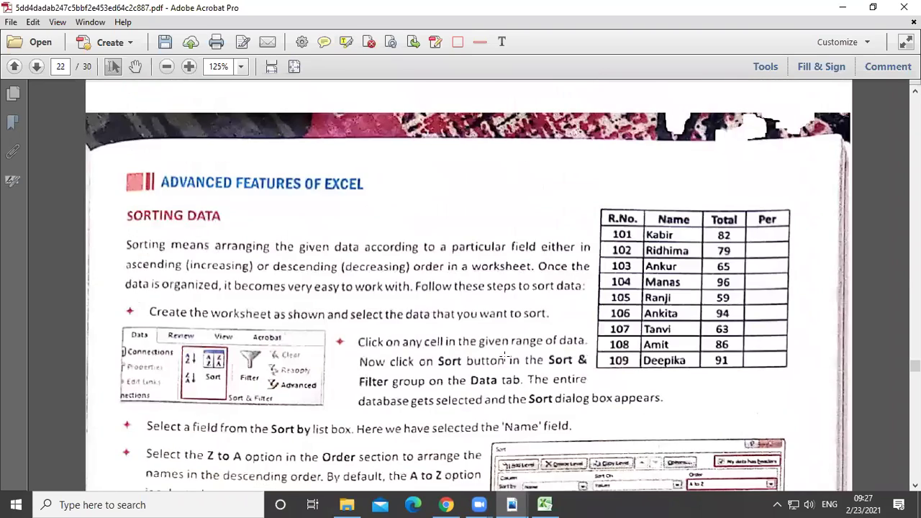
pyautogui.scroll(12, 505, 357)
pyautogui.scroll(8, 505, 355)
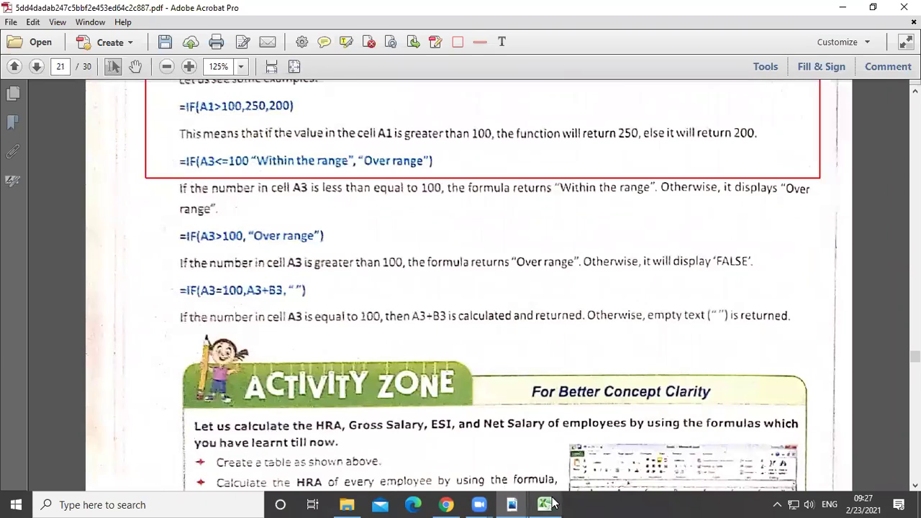
# Switch back to the Excel workbook and examine the order of the names in B2:B5.
pyautogui.click(544, 504)
pyautogui.click(216, 218)
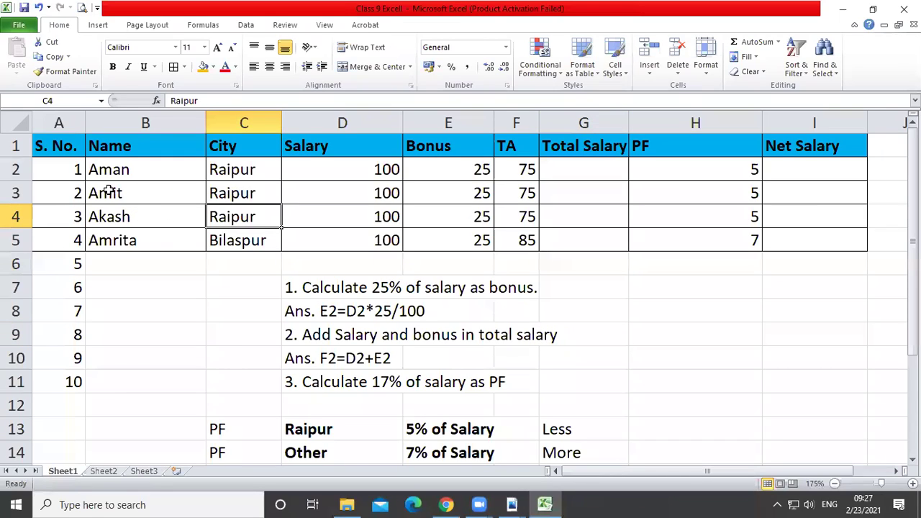
pyautogui.click(124, 169)
pyautogui.moveTo(133, 169); pyautogui.dragTo(128, 240)
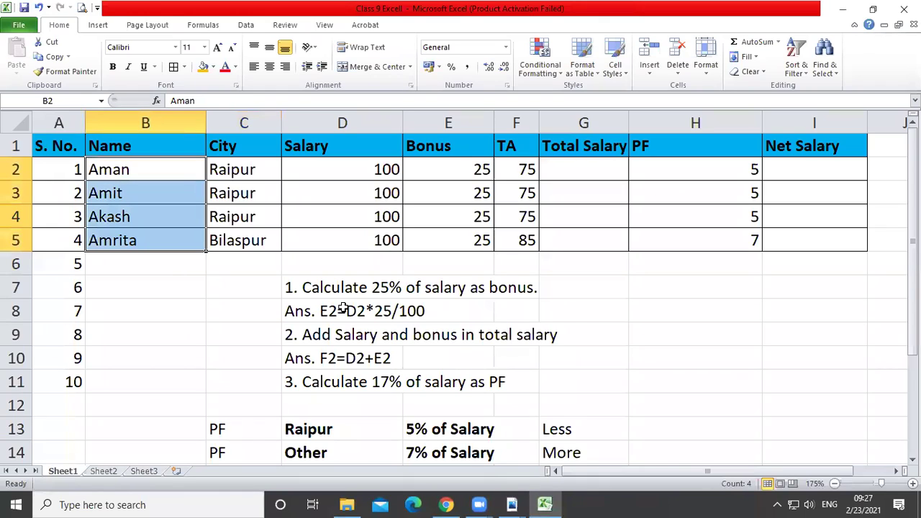
pyautogui.click(162, 283)
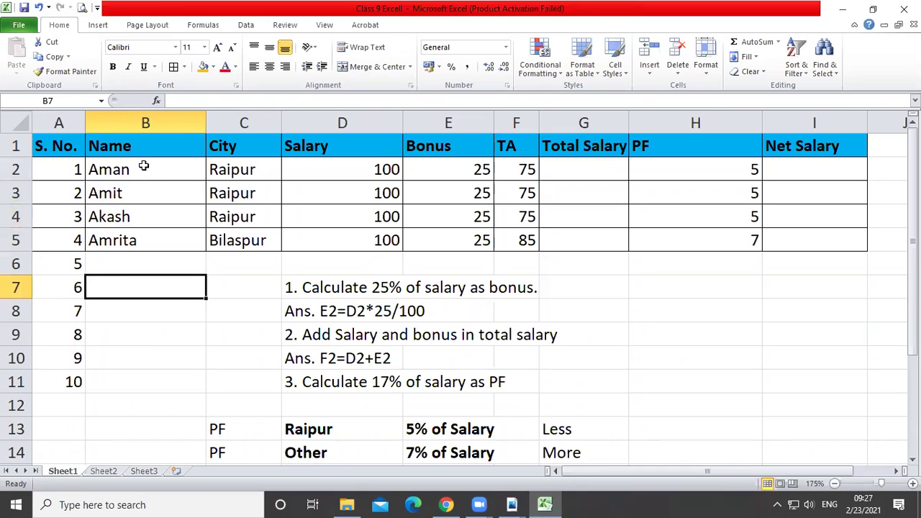
# Sort the names in B2:B5 from A to Z, continuing with the current selection only.
pyautogui.moveTo(144, 166); pyautogui.dragTo(143, 240)
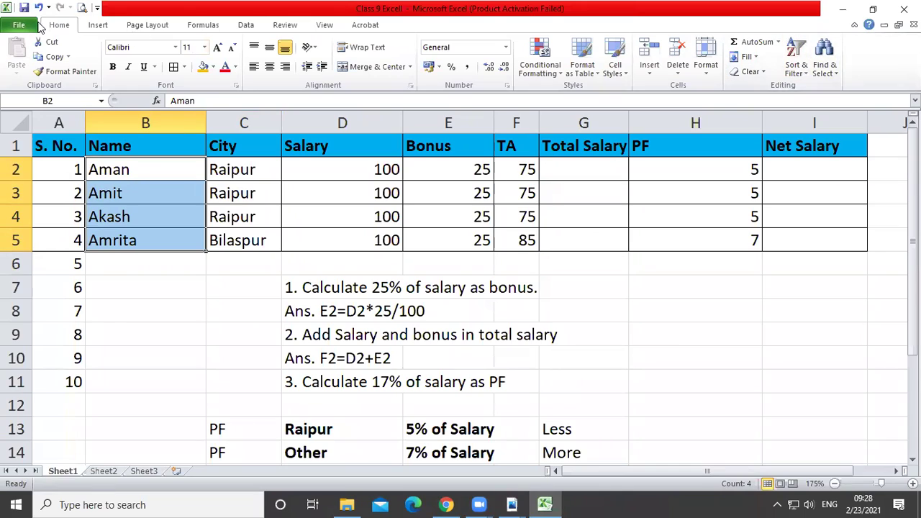
pyautogui.click(804, 76)
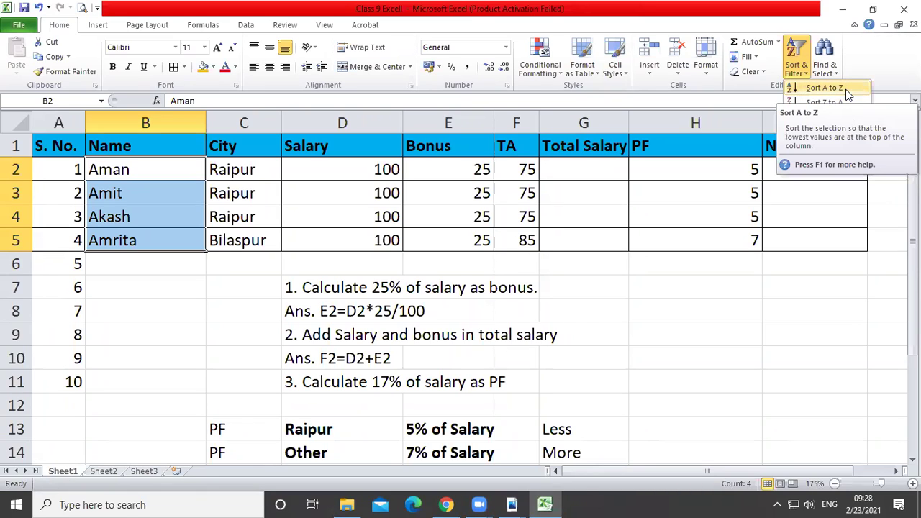
pyautogui.click(825, 88)
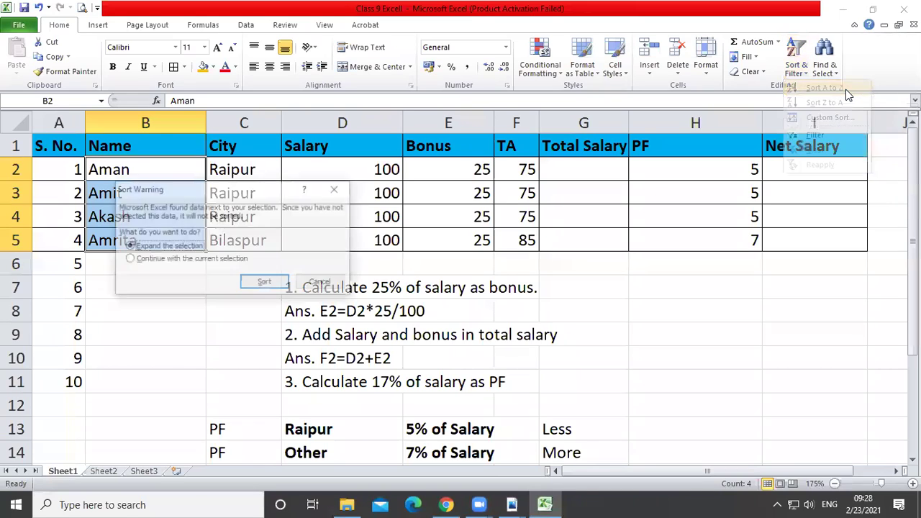
pyautogui.moveTo(250, 189); pyautogui.dragTo(478, 151)
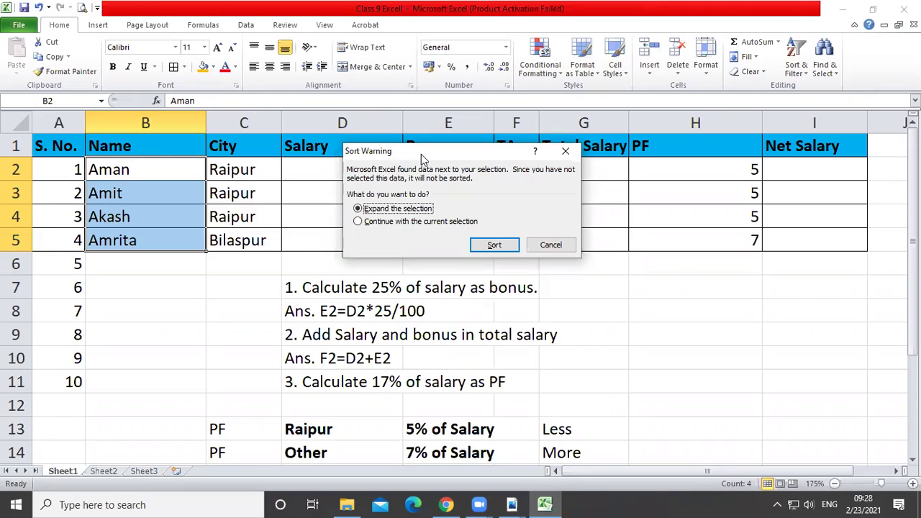
pyautogui.moveTo(421, 154); pyautogui.dragTo(425, 302)
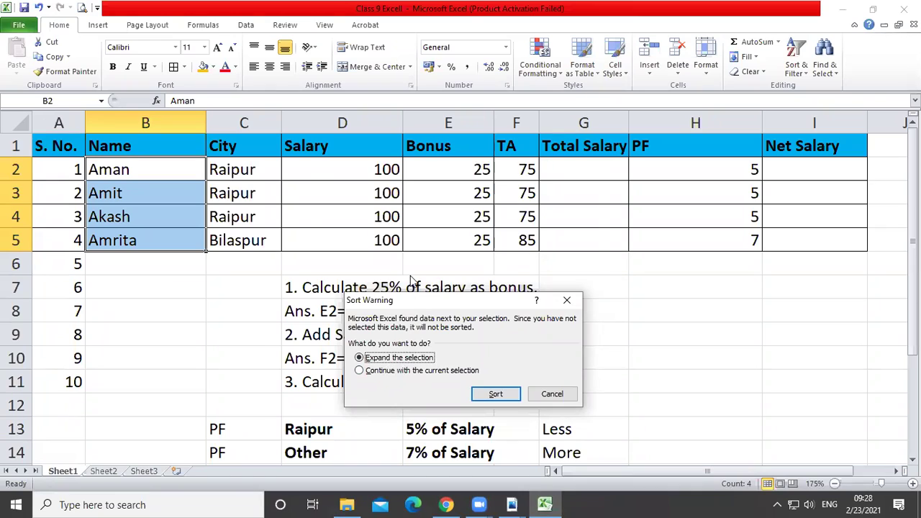
pyautogui.moveTo(413, 297); pyautogui.dragTo(394, 173)
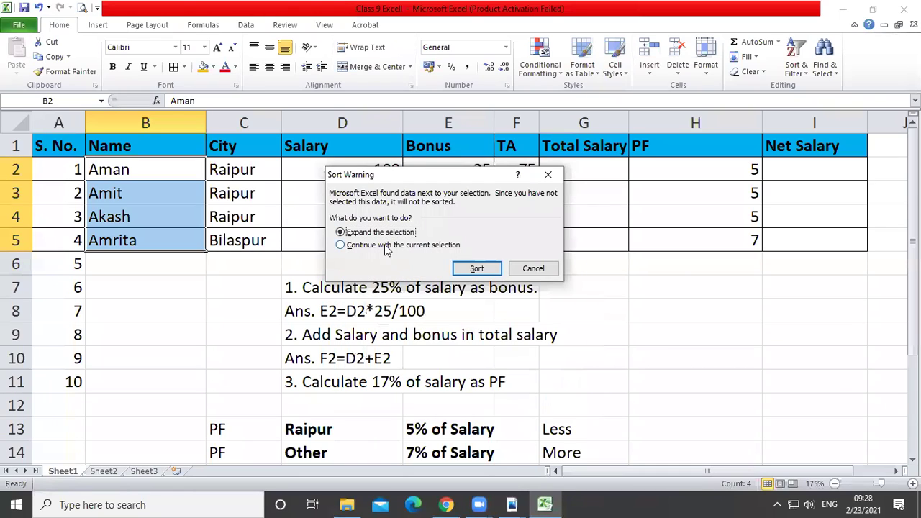
pyautogui.click(341, 246)
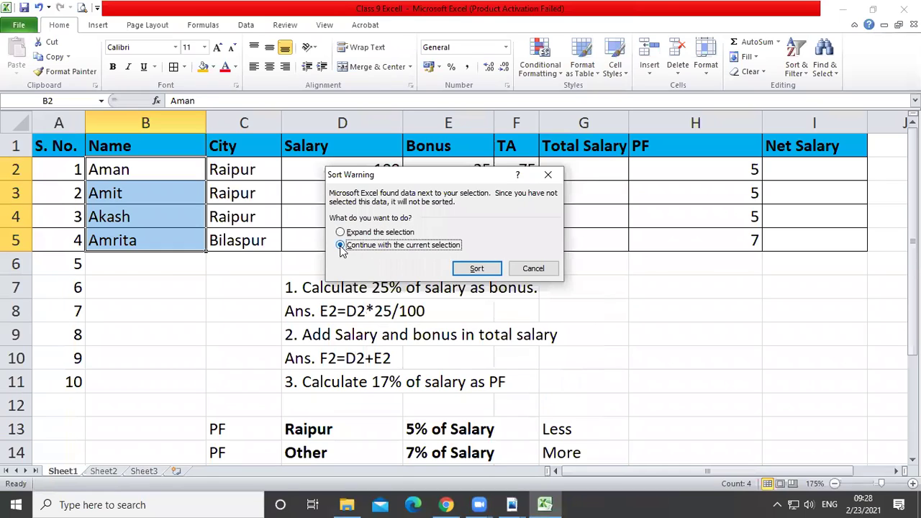
pyautogui.moveTo(405, 186); pyautogui.dragTo(500, 315)
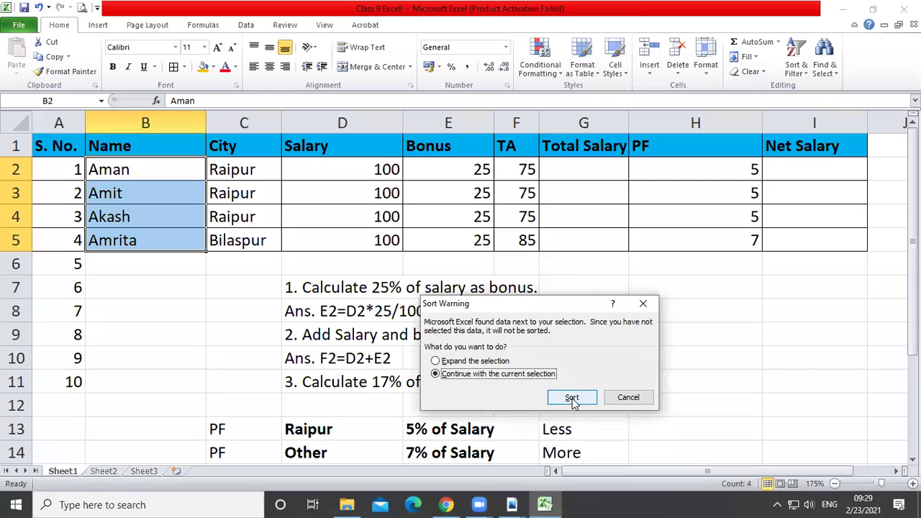
pyautogui.click(571, 398)
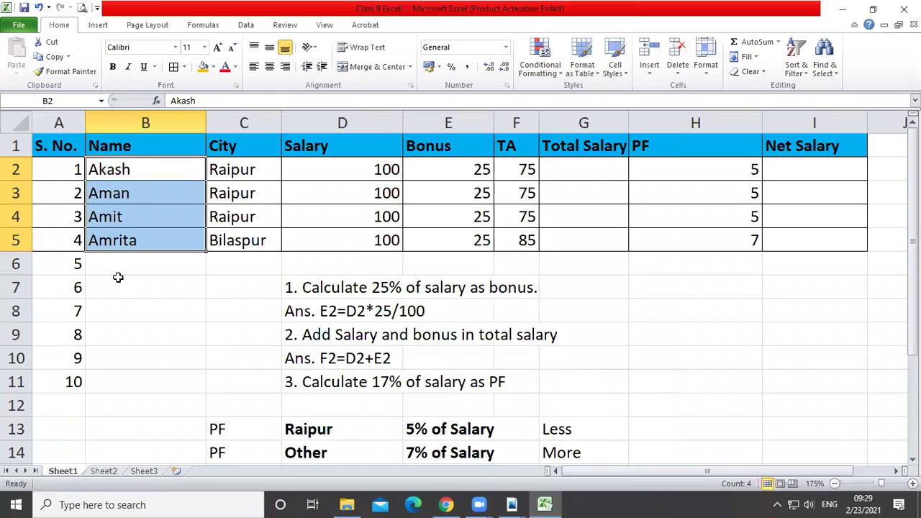
# Check the sorted name in B2 against the rest of its row through I2, and undo the name sort.
pyautogui.click(184, 186)
pyautogui.click(148, 166)
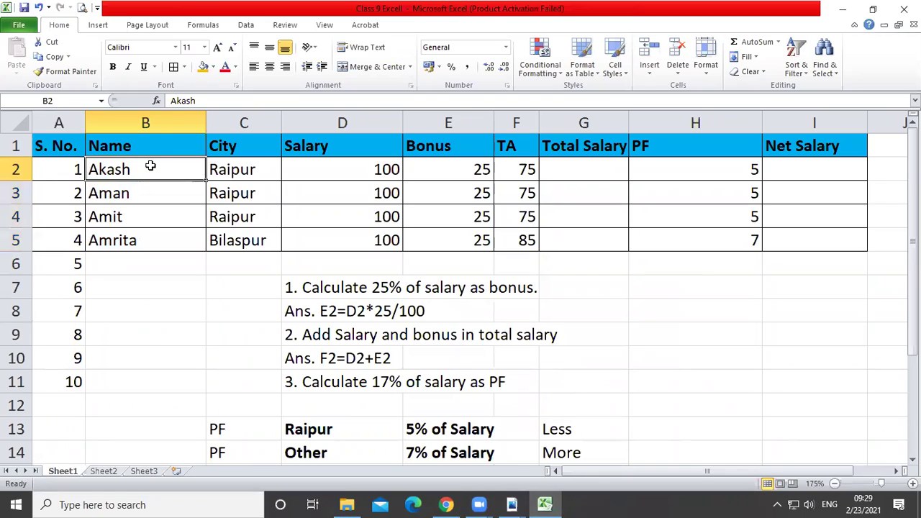
pyautogui.moveTo(147, 166); pyautogui.dragTo(762, 169)
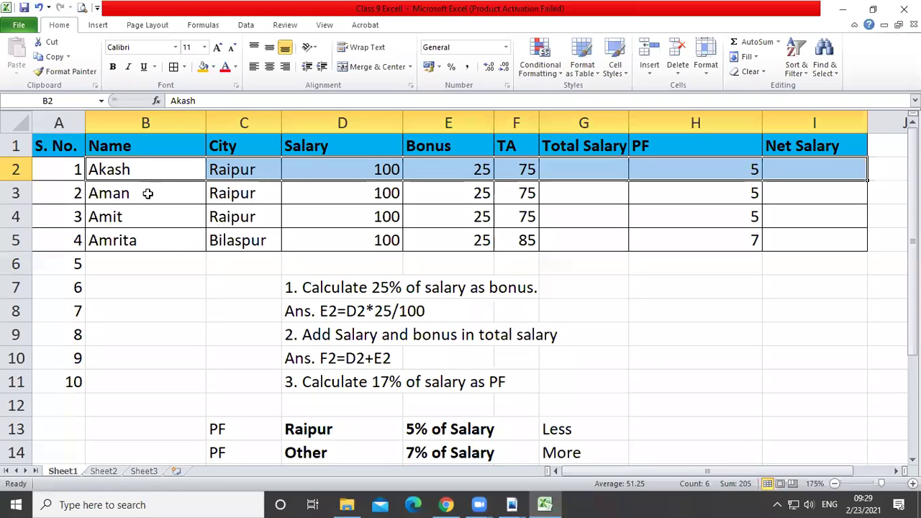
pyautogui.click(137, 170)
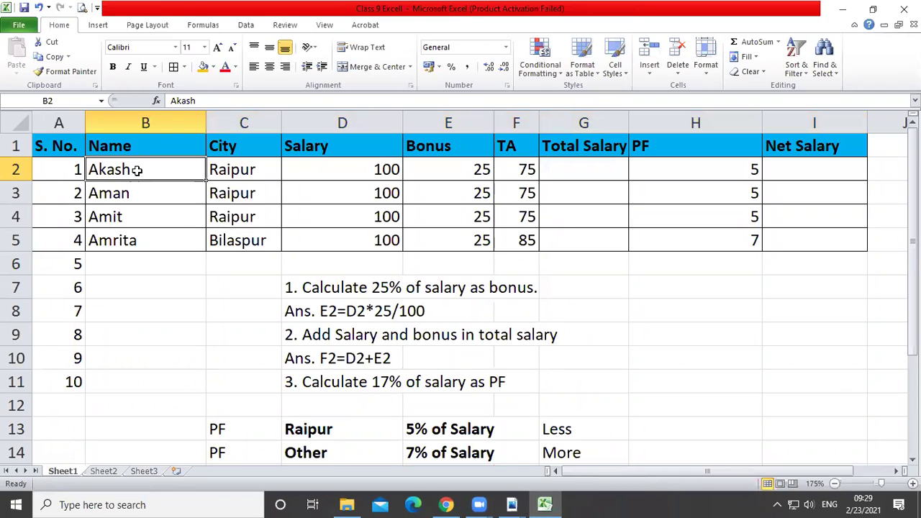
pyautogui.hotkey('ctrl', 'z')
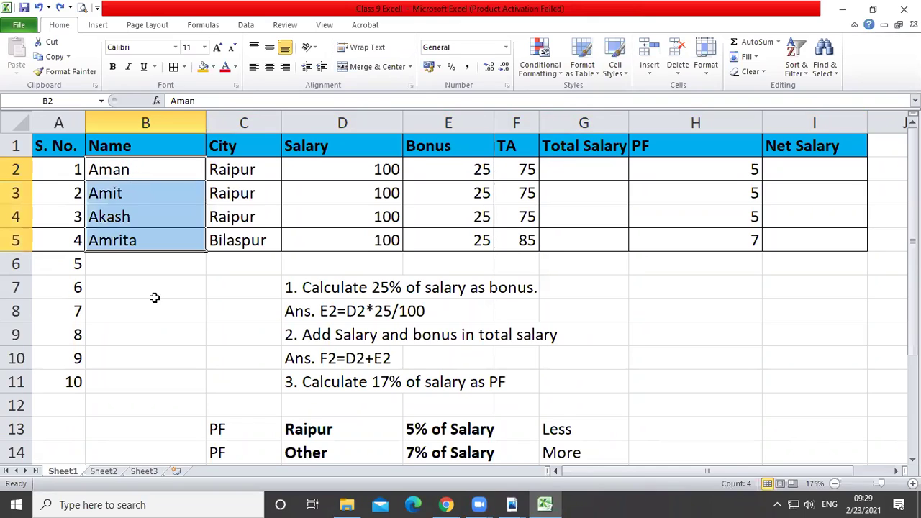
pyautogui.click(148, 177)
pyautogui.moveTo(127, 173); pyautogui.dragTo(151, 240)
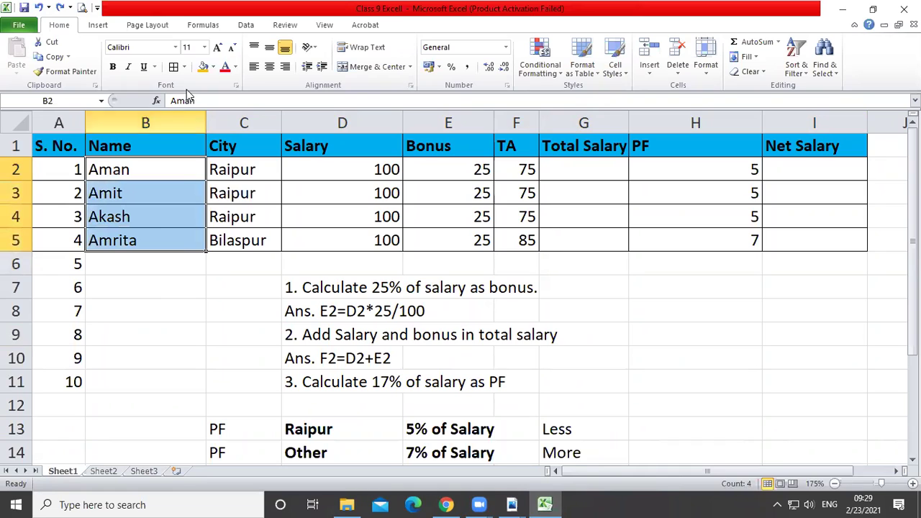
pyautogui.click(795, 61)
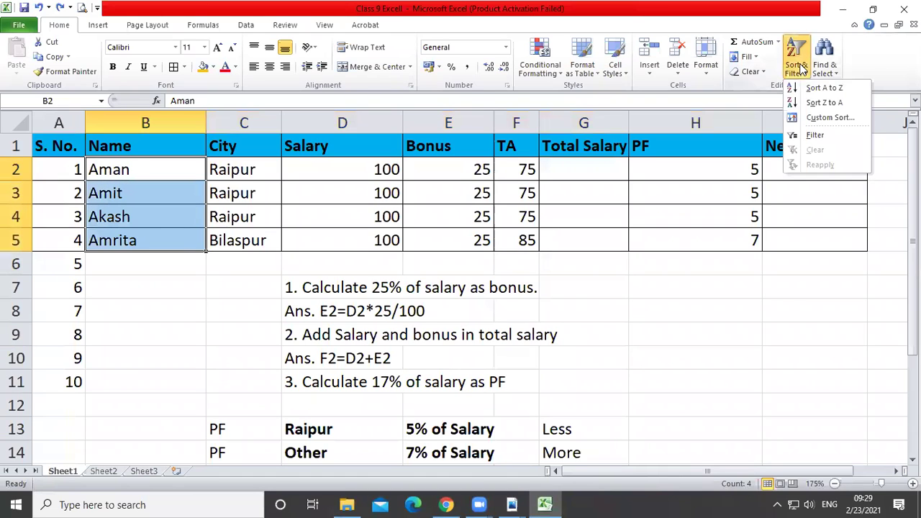
pyautogui.click(813, 90)
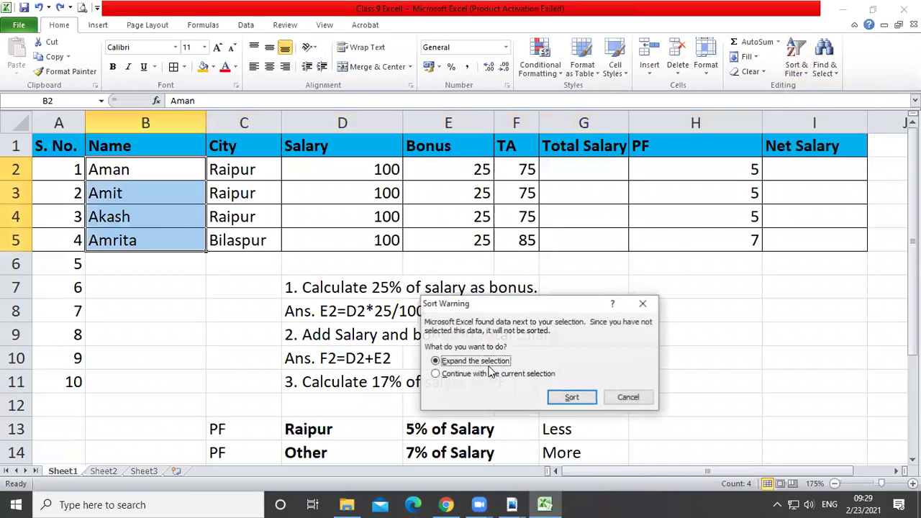
pyautogui.moveTo(510, 304); pyautogui.dragTo(489, 241)
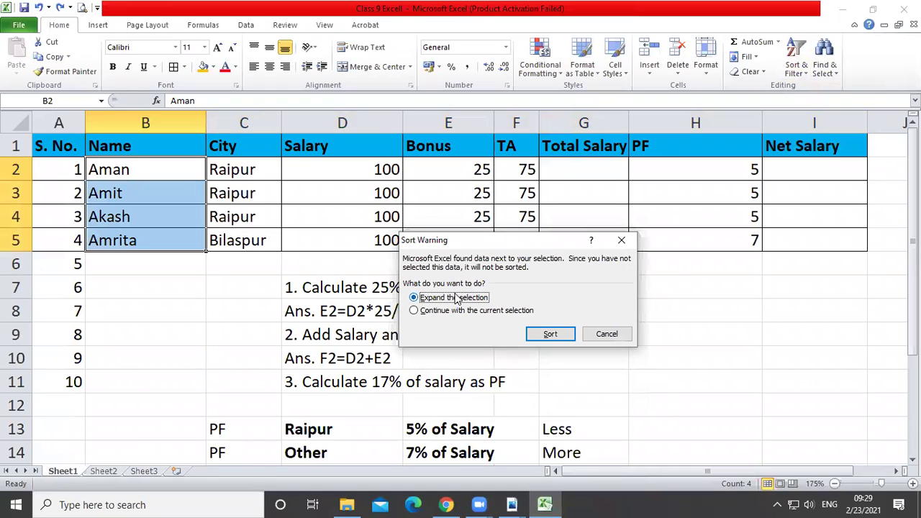
pyautogui.moveTo(473, 246); pyautogui.dragTo(464, 295)
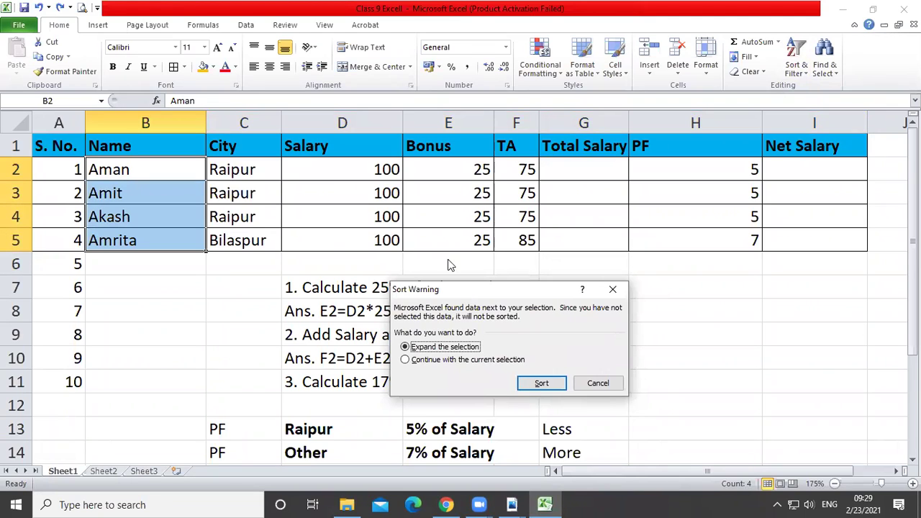
pyautogui.click(604, 383)
# Dismiss the sort warning and set the salary in D4 to 12000.
pyautogui.click(359, 221)
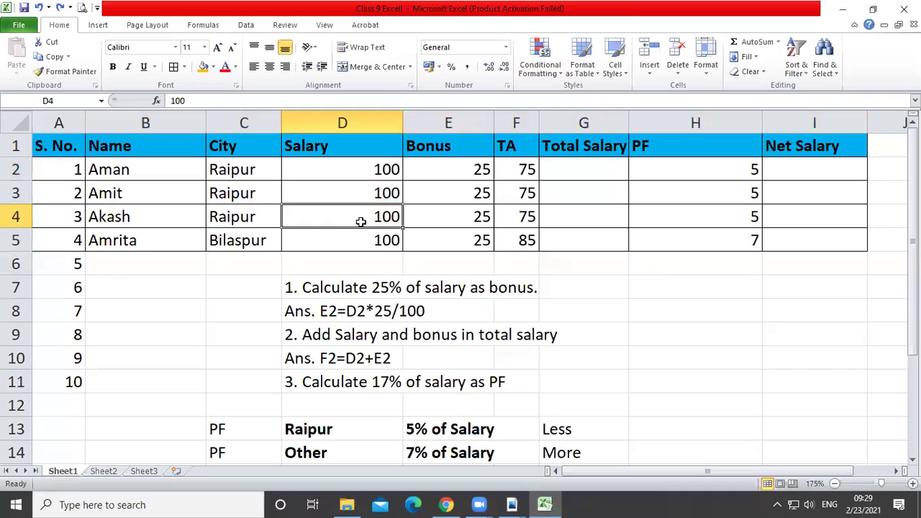
pyautogui.write('12000')
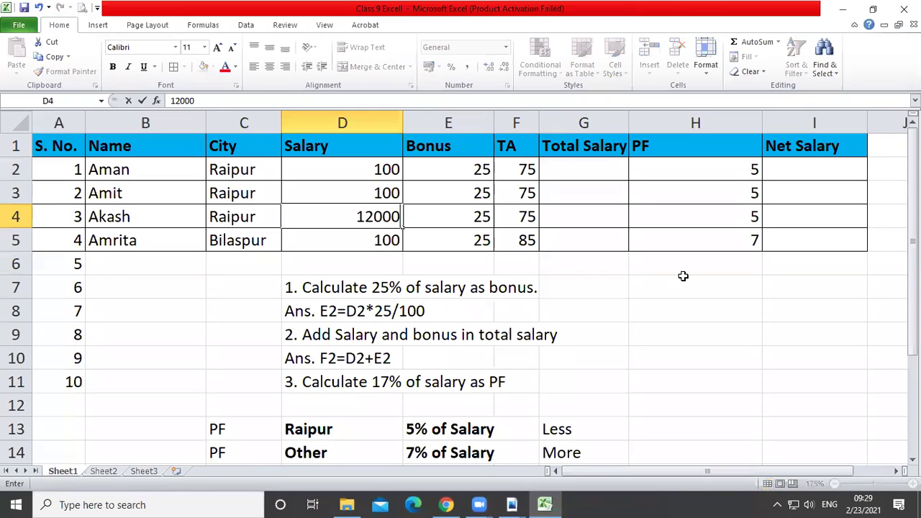
pyautogui.press('Return')
pyautogui.press('Up')
pyautogui.click(508, 259)
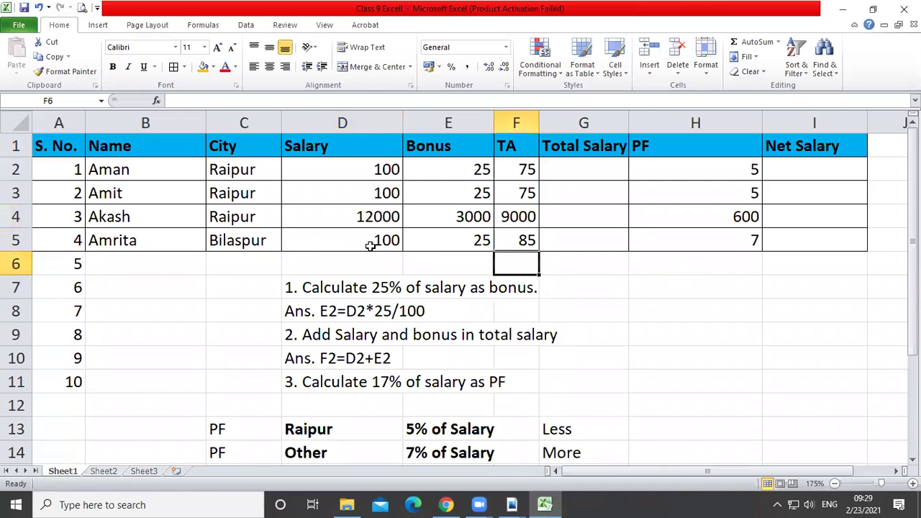
# Set the salary in D3 to 1500 and the salary in D5 to 6000.
pyautogui.click(345, 200)
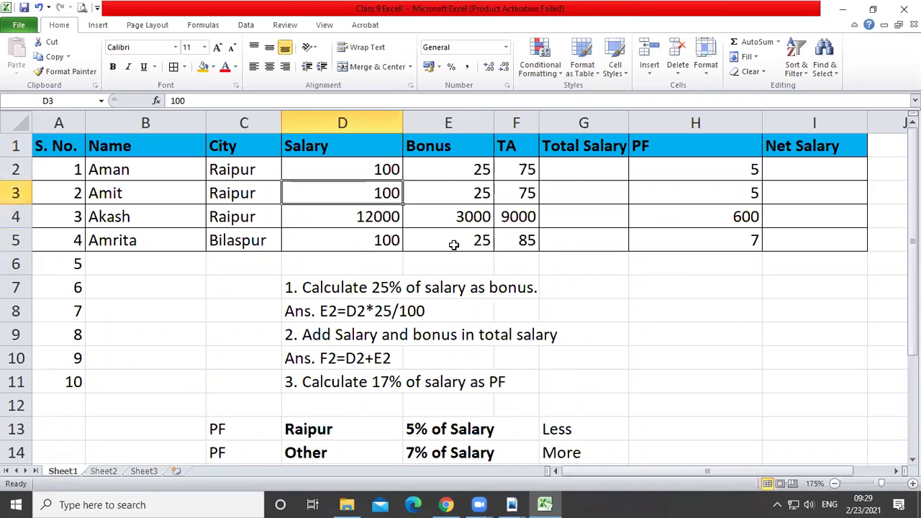
pyautogui.write('15')
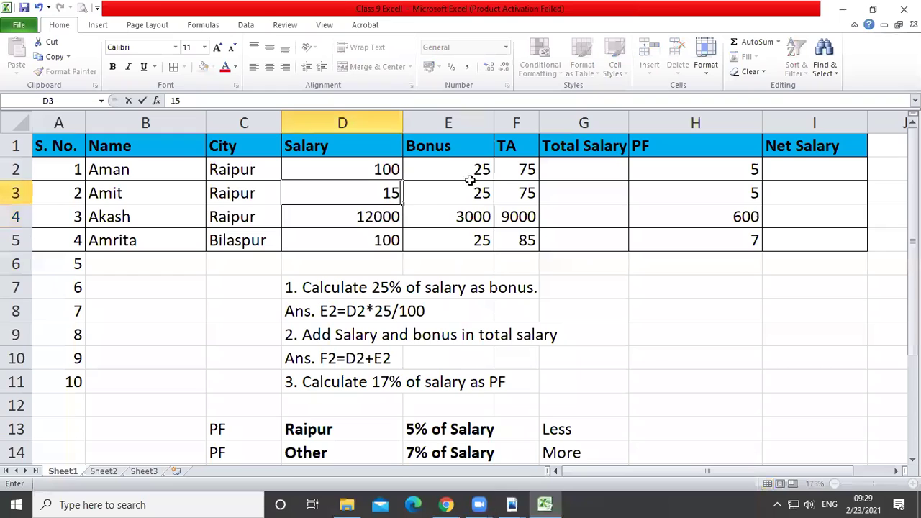
pyautogui.write('00')
pyautogui.press('Return')
pyautogui.press('Return')
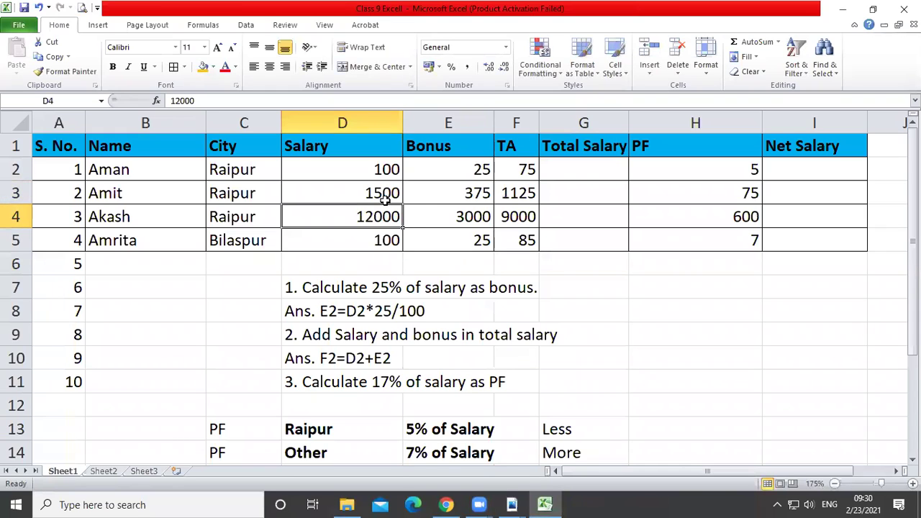
pyautogui.write('6000')
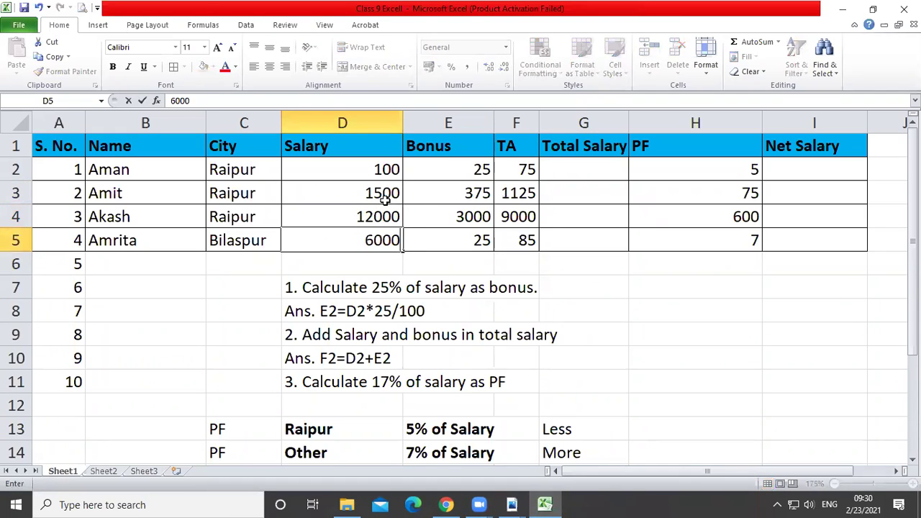
pyautogui.press('Up')
# Set the salary in D2 to 800000 and widen the TA column to fit its values.
pyautogui.press('Up')
pyautogui.press('Up')
pyautogui.write('800000')
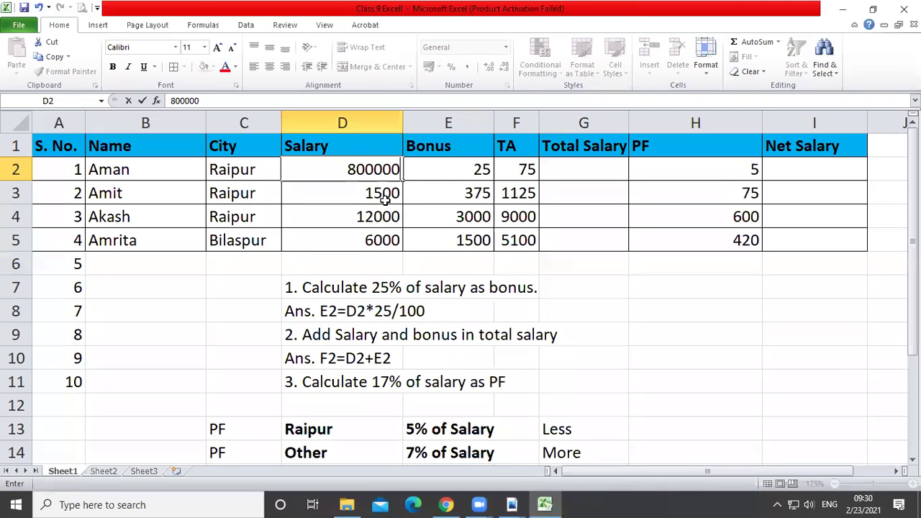
pyautogui.press('Return')
pyautogui.moveTo(539, 123); pyautogui.dragTo(572, 123)
pyautogui.click(589, 285)
# Sort the names in B2:B5 from A to Z, expanding the selection to include the adjacent data.
pyautogui.moveTo(128, 169); pyautogui.dragTo(123, 240)
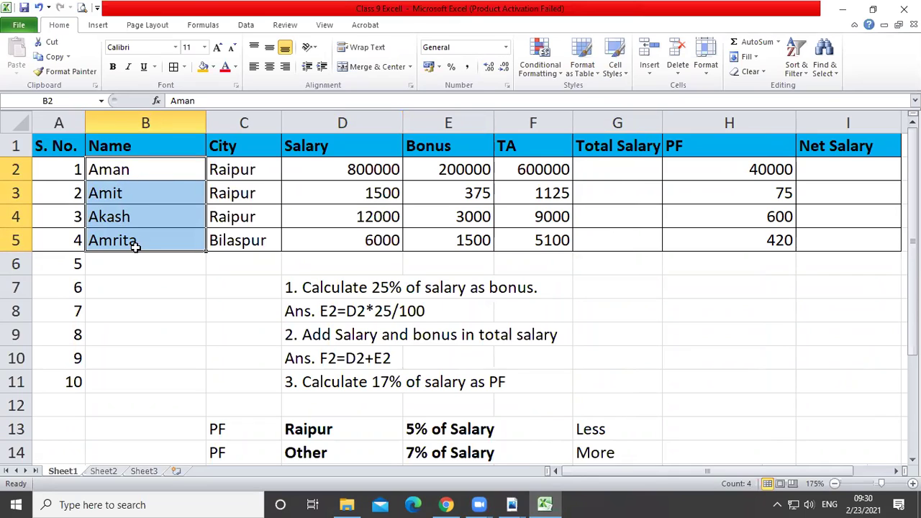
pyautogui.click(796, 68)
pyautogui.click(815, 89)
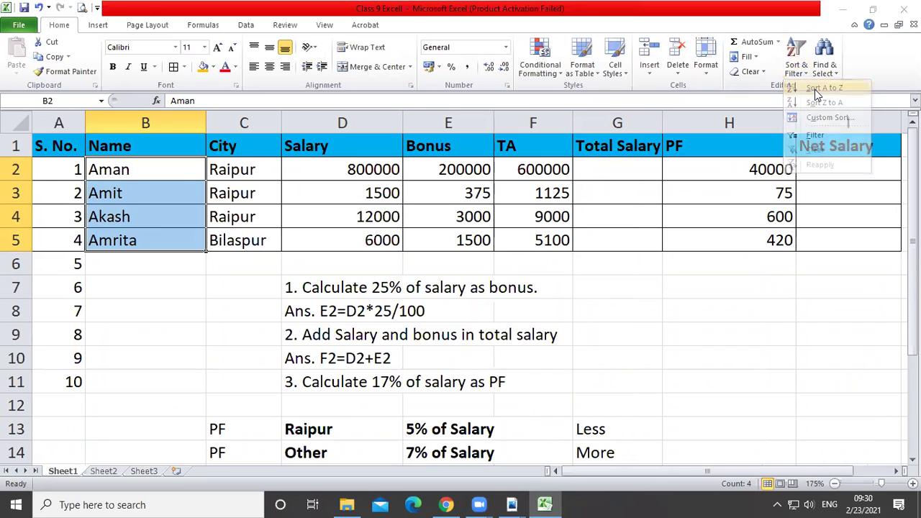
pyautogui.moveTo(453, 287); pyautogui.dragTo(415, 190)
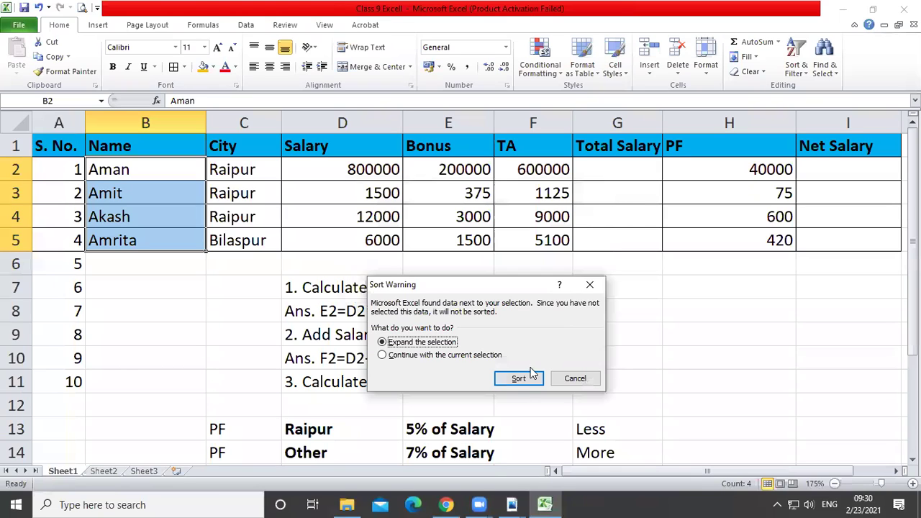
pyautogui.click(528, 382)
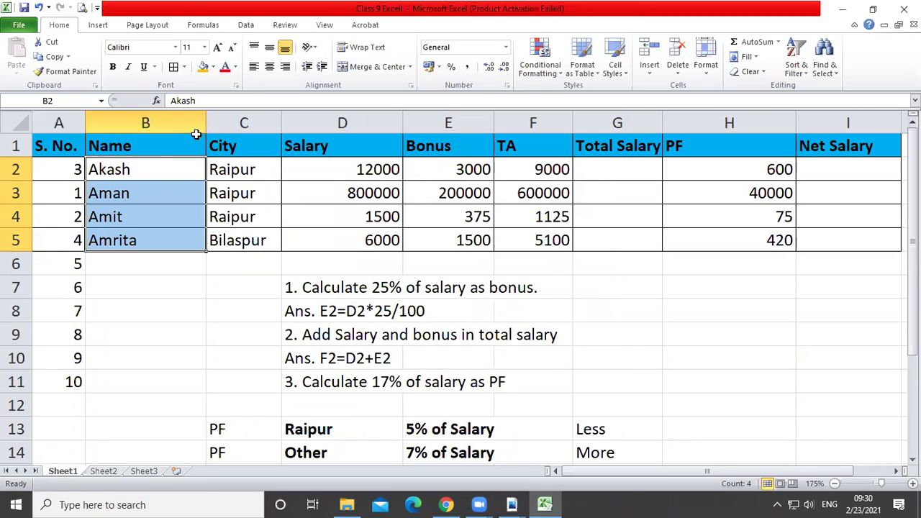
# Check the sorted name in B2 against the rest of row 2 and review the salary in D5.
pyautogui.click(158, 170)
pyautogui.click(14, 169)
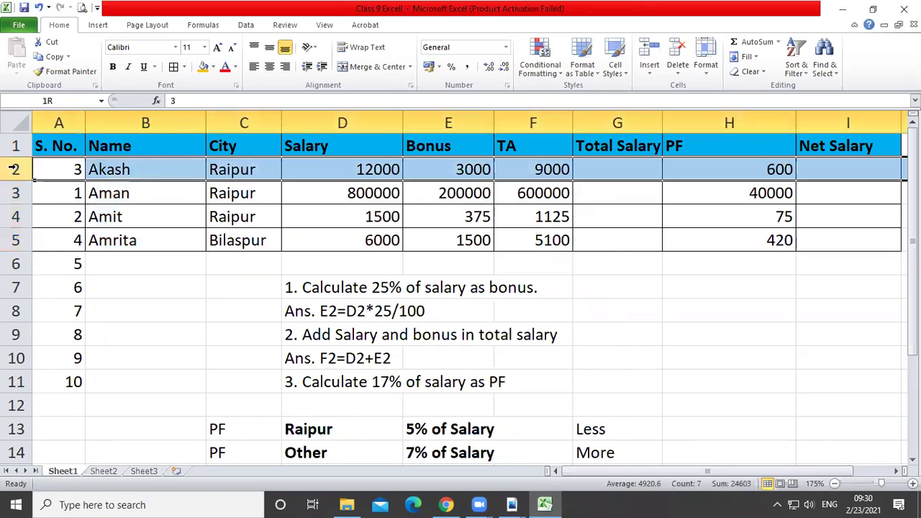
pyautogui.click(149, 173)
pyautogui.click(350, 239)
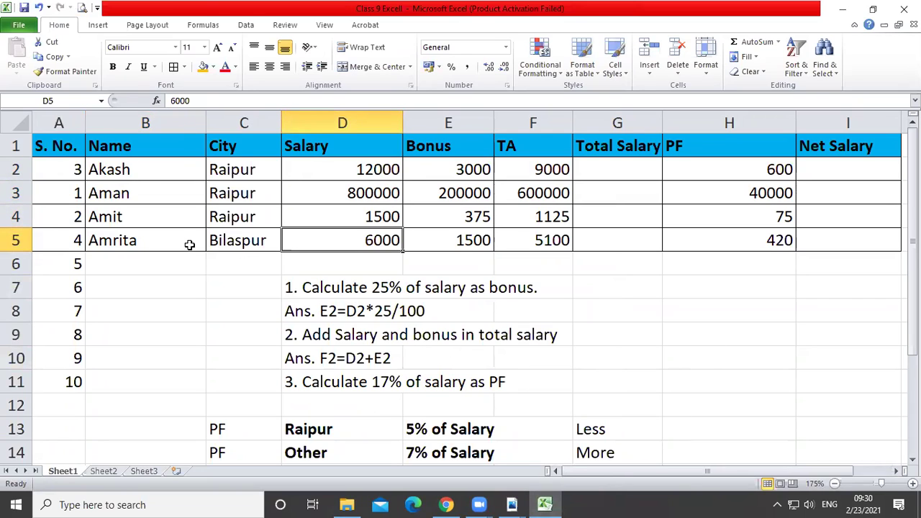
# Change the city in C3 to Bhilai and check it against the other entries in the City column.
pyautogui.click(241, 153)
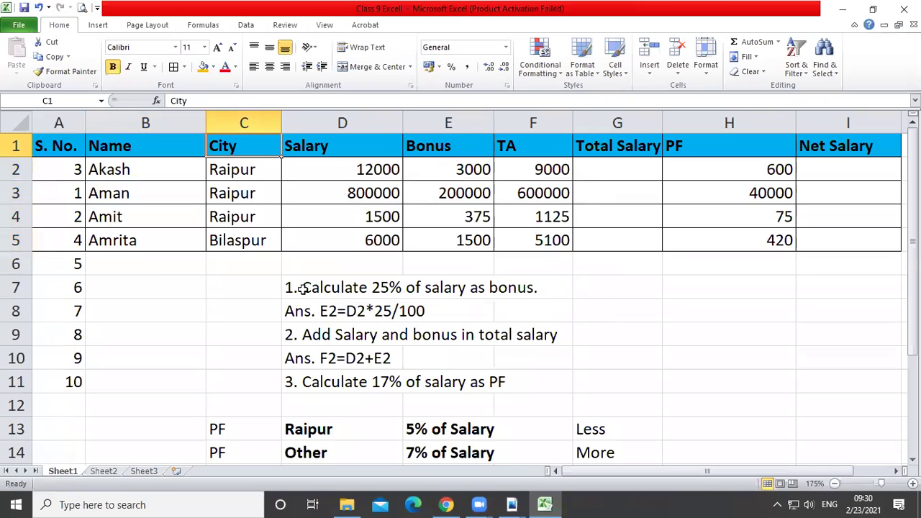
pyautogui.click(232, 197)
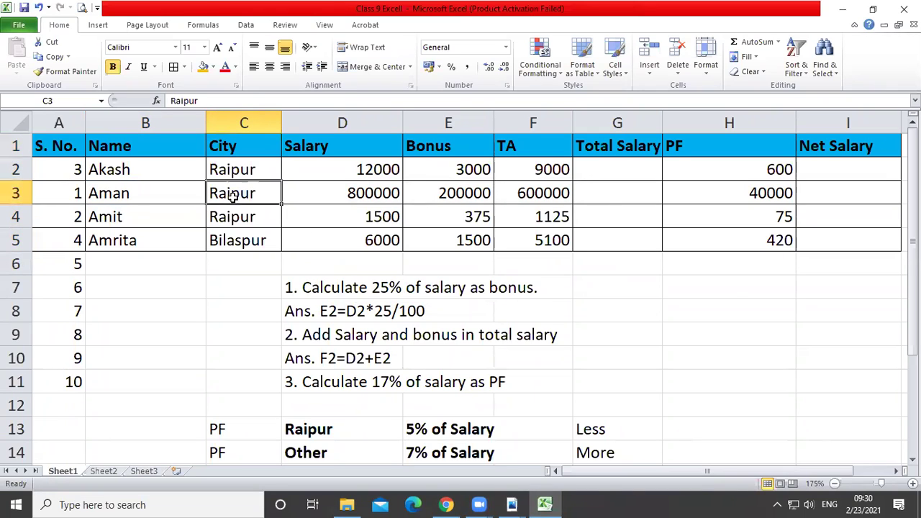
pyautogui.write('Bhilai')
pyautogui.press('Return')
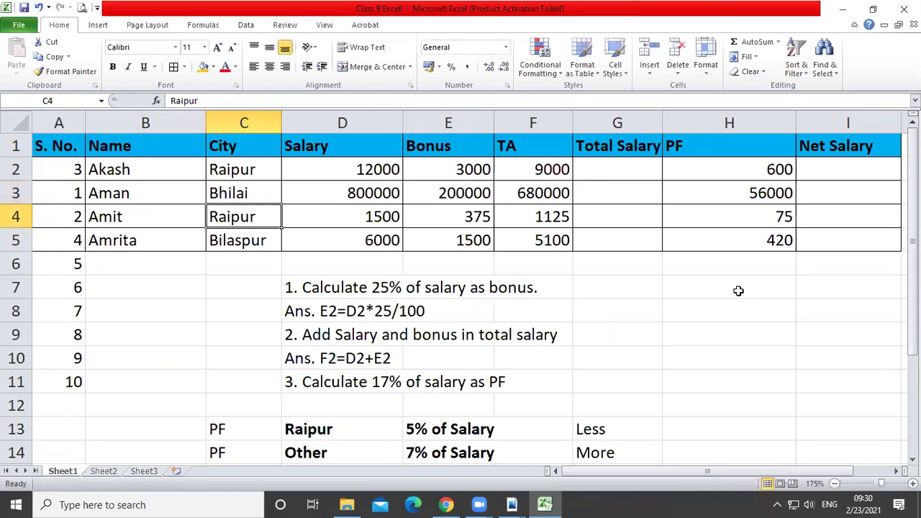
pyautogui.click(262, 236)
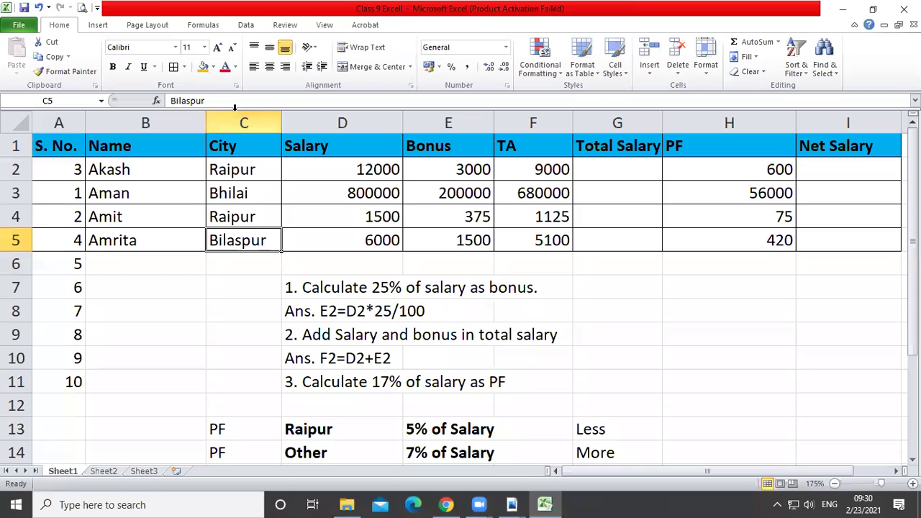
pyautogui.click(241, 146)
# Renumber the serial numbers in A2:A5 as a series from 1 to 4.
pyautogui.click(80, 167)
pyautogui.write('1')
pyautogui.press('Return')
pyautogui.write('2')
pyautogui.press('Return')
pyautogui.moveTo(72, 171); pyautogui.dragTo(87, 253)
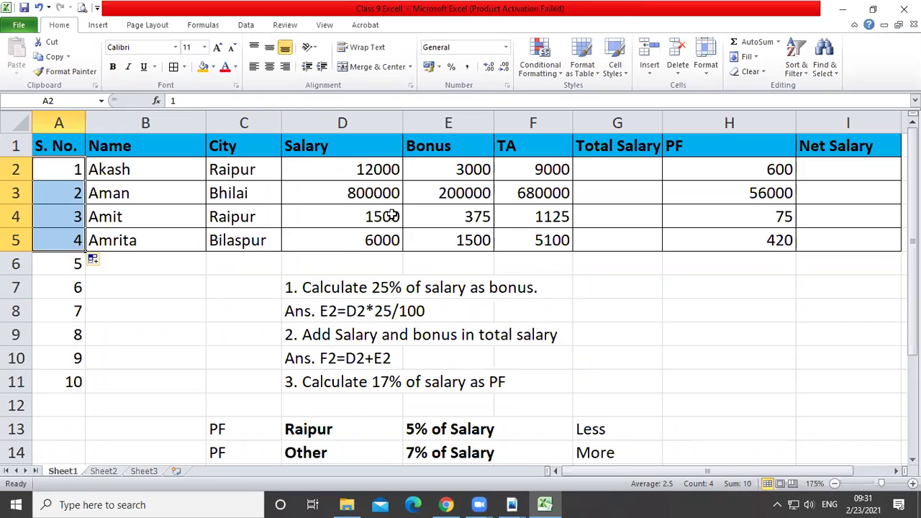
# Examine the city entries in column C and the header cells across A1:I1.
pyautogui.click(277, 242)
pyautogui.click(216, 192)
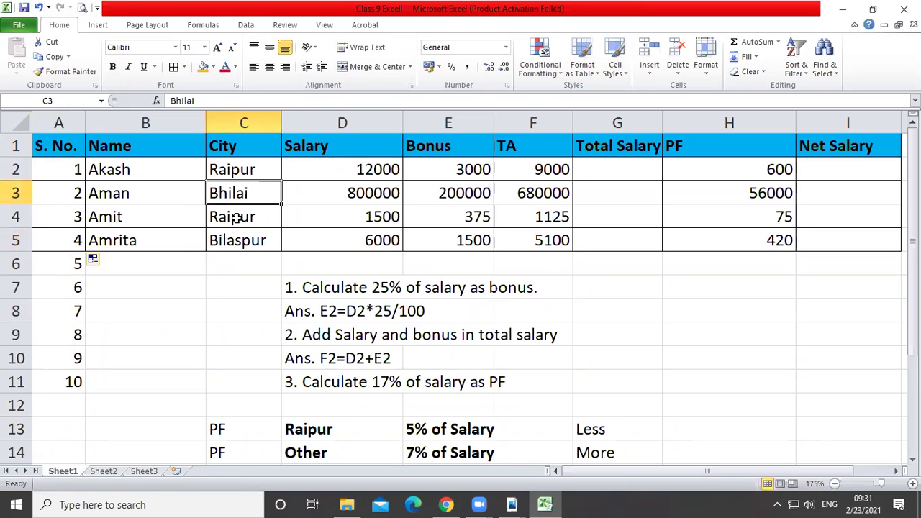
pyautogui.click(264, 151)
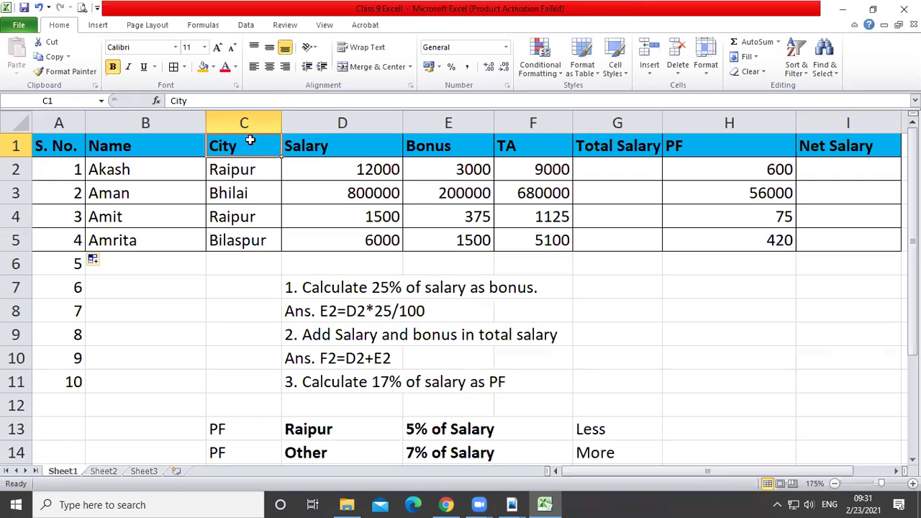
pyautogui.moveTo(69, 147); pyautogui.dragTo(835, 146)
pyautogui.click(94, 174)
pyautogui.click(54, 144)
pyautogui.moveTo(54, 143); pyautogui.dragTo(832, 146)
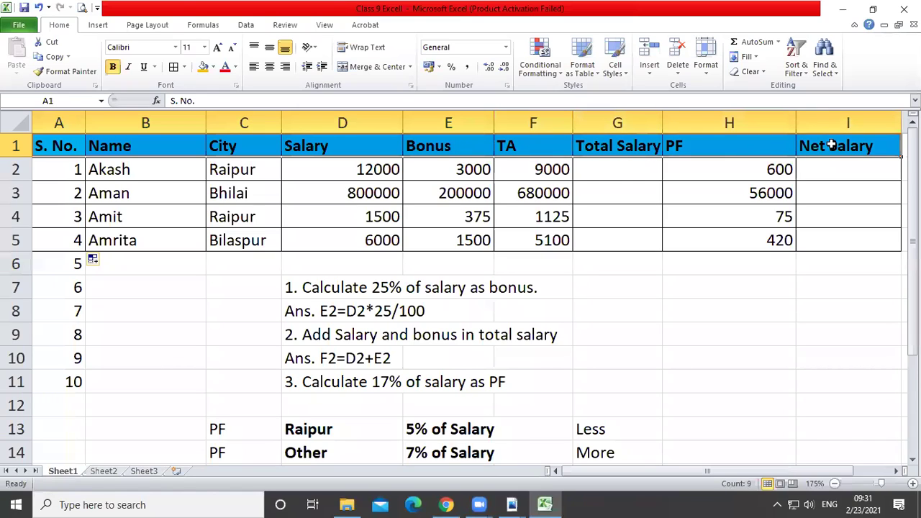
# Turn on filtering for the table's header row, starting from the City header in C1.
pyautogui.click(230, 145)
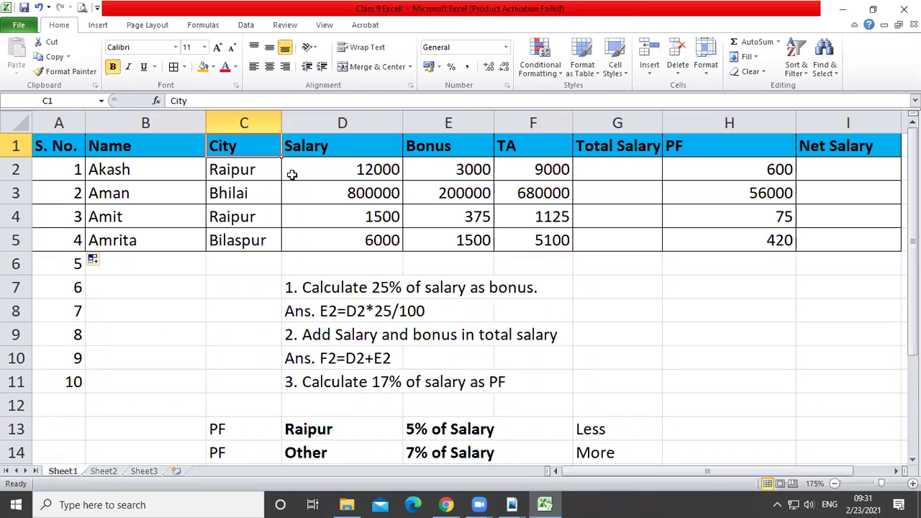
pyautogui.click(799, 72)
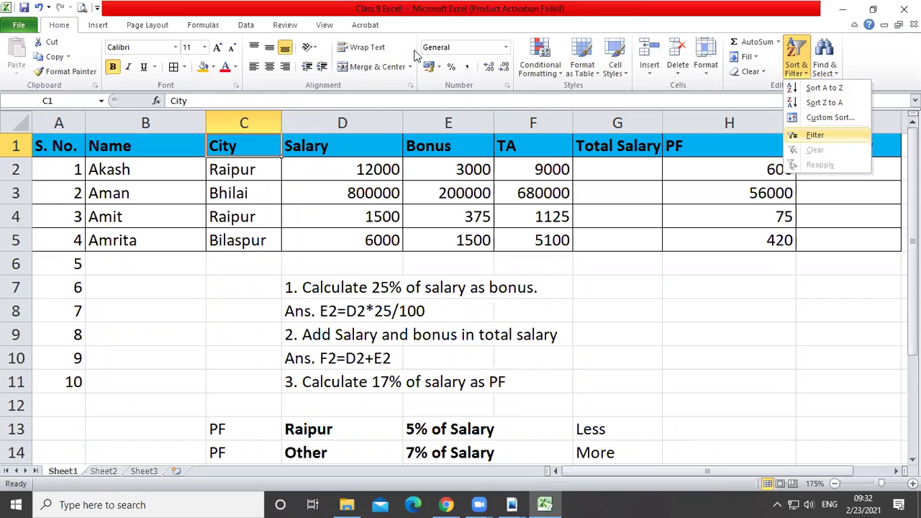
pyautogui.click(822, 137)
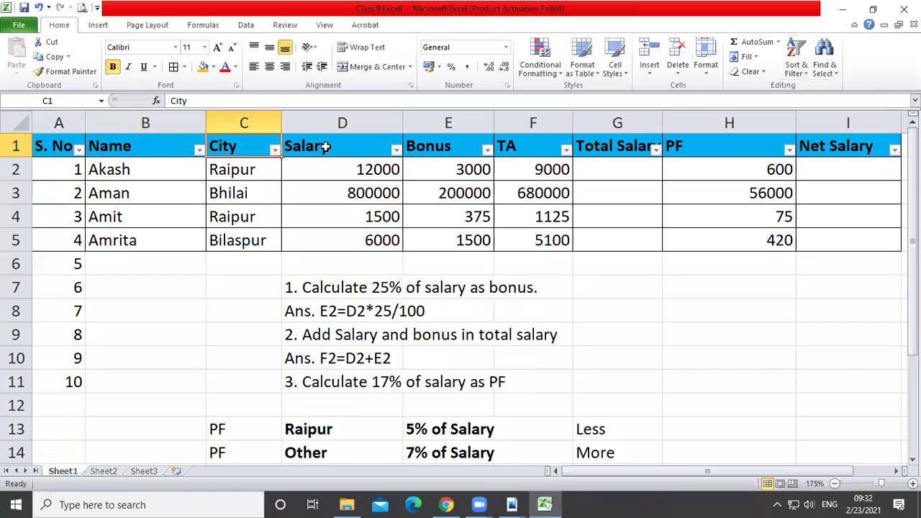
pyautogui.click(363, 148)
pyautogui.click(151, 147)
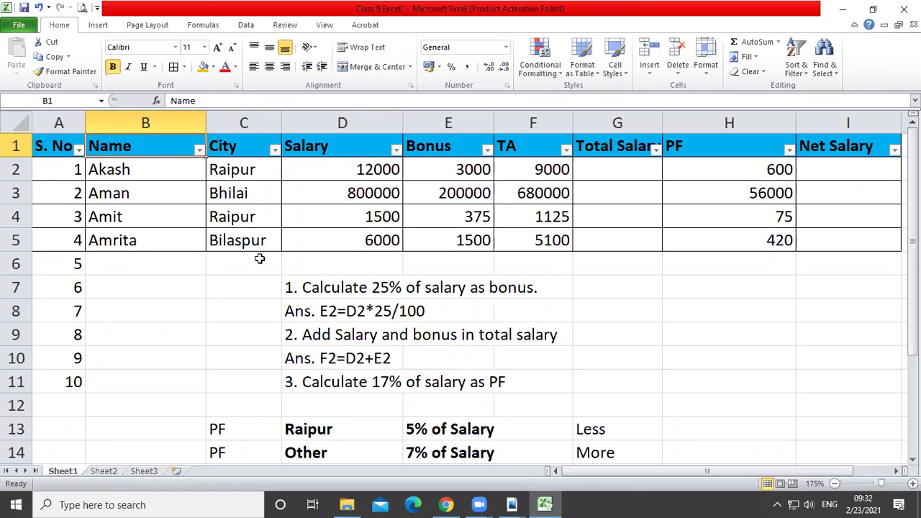
pyautogui.click(235, 146)
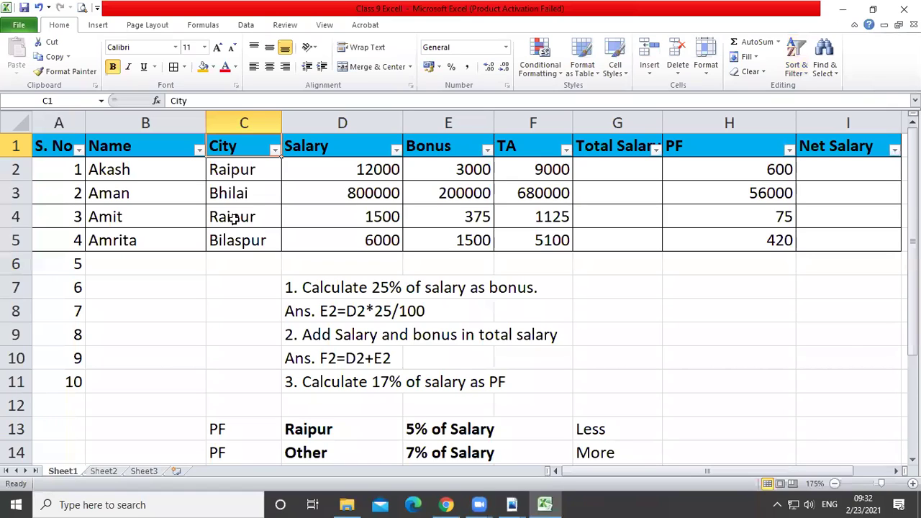
# Filter the City column to show only Raipur and select the filtered records from A2 to I4.
pyautogui.click(275, 150)
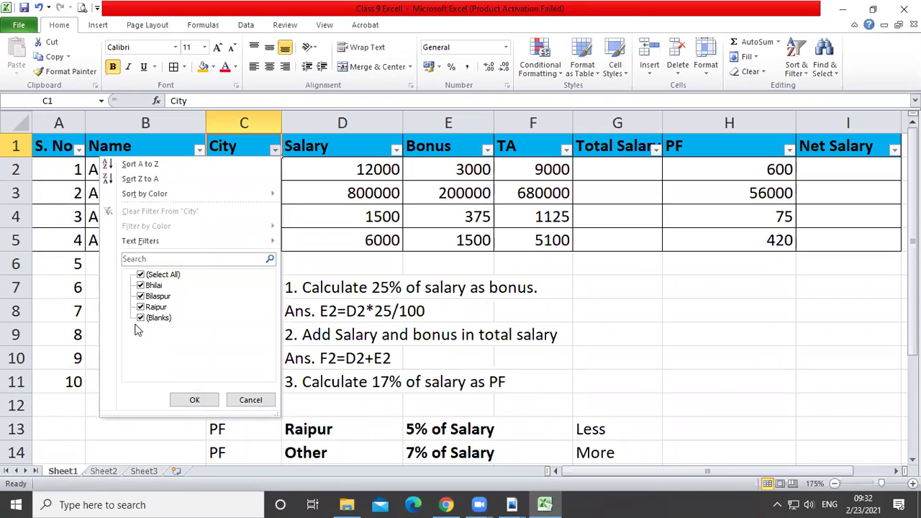
pyautogui.click(142, 277)
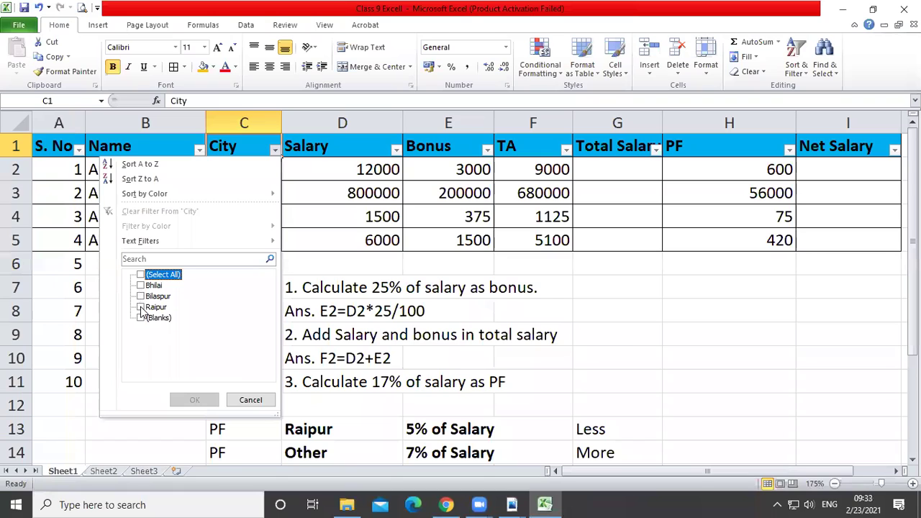
pyautogui.click(140, 307)
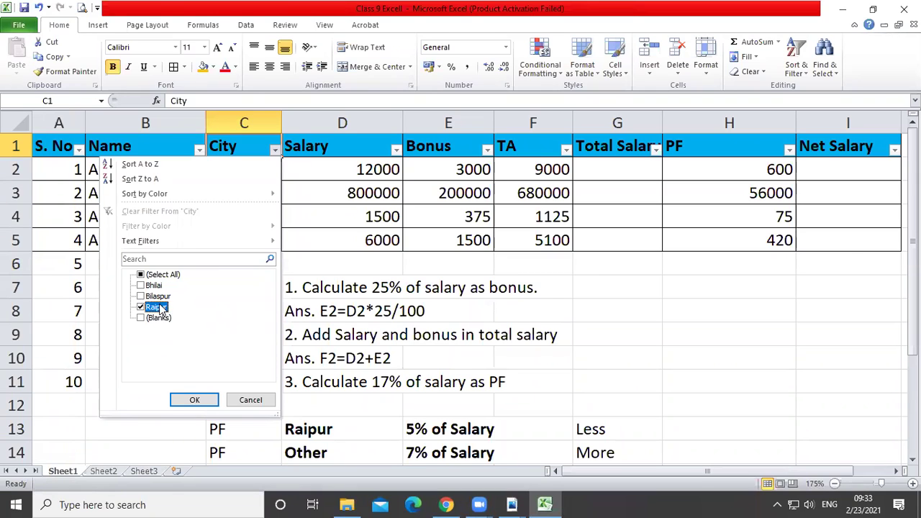
pyautogui.click(143, 276)
pyautogui.click(142, 276)
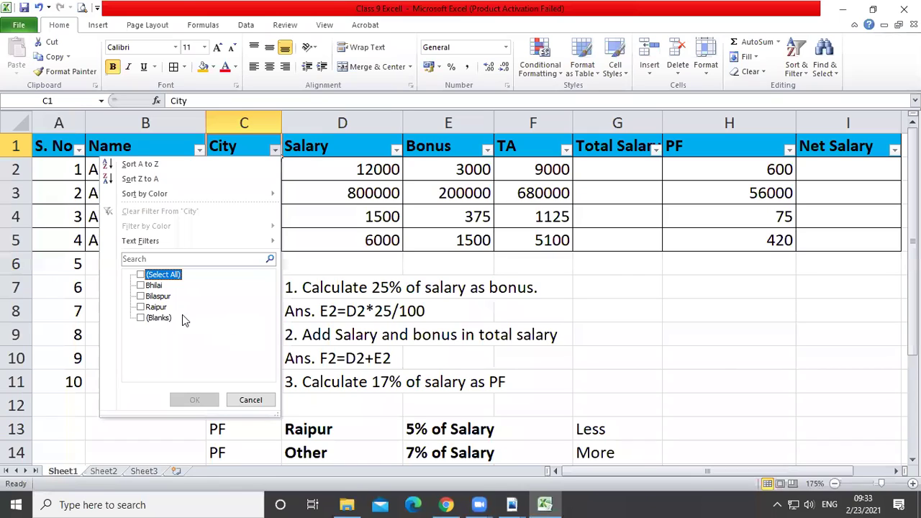
pyautogui.click(141, 308)
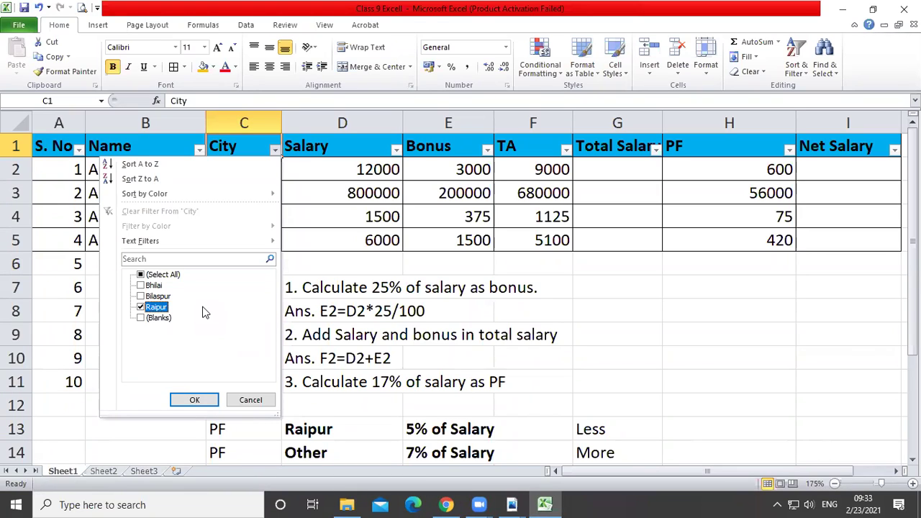
pyautogui.click(193, 400)
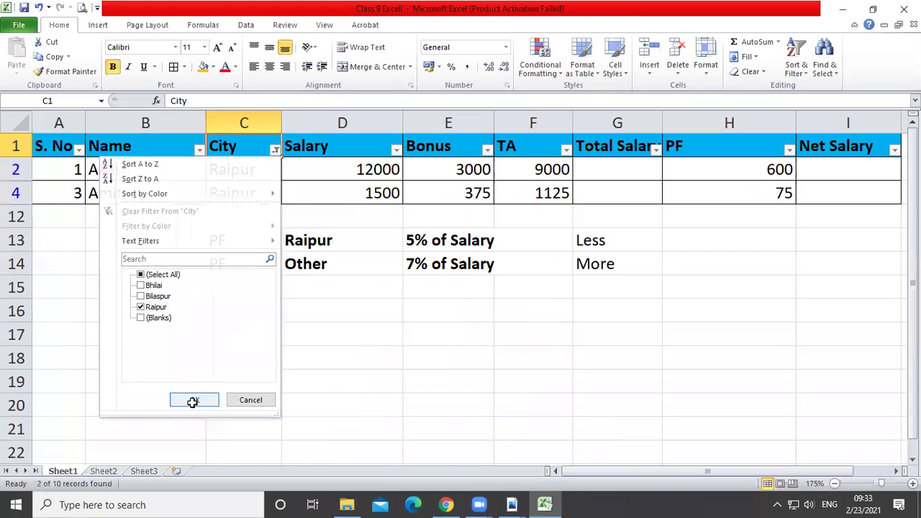
pyautogui.click(152, 215)
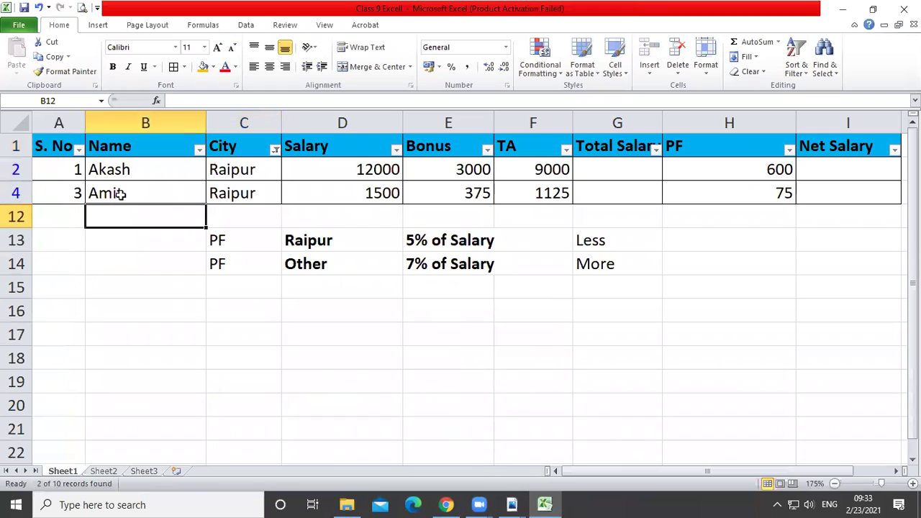
pyautogui.moveTo(66, 164); pyautogui.dragTo(827, 182)
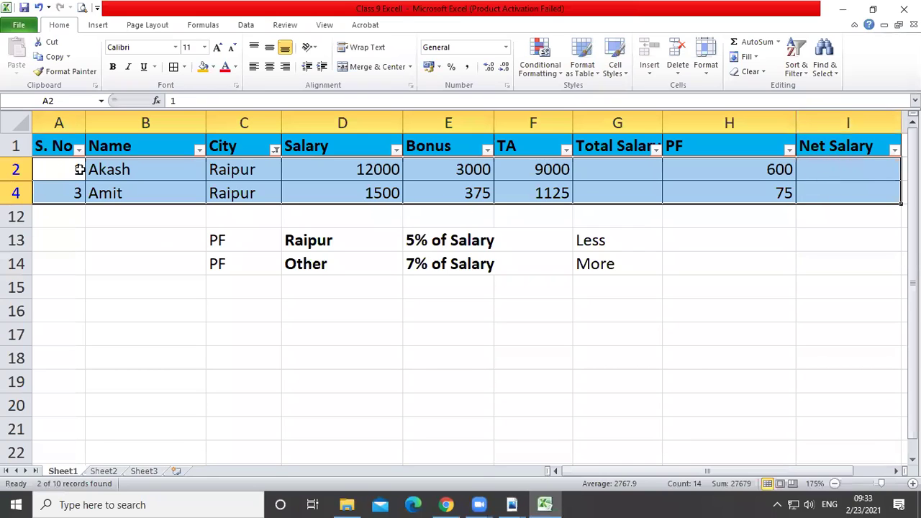
# Filter the City column to show only Bhilai and Raipur and select the filtered city entries.
pyautogui.moveTo(58, 146); pyautogui.dragTo(830, 181)
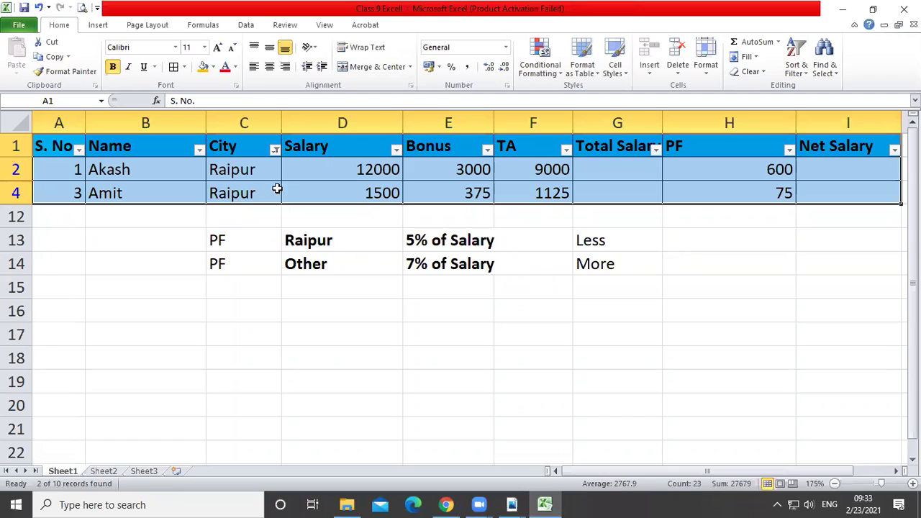
pyautogui.click(276, 151)
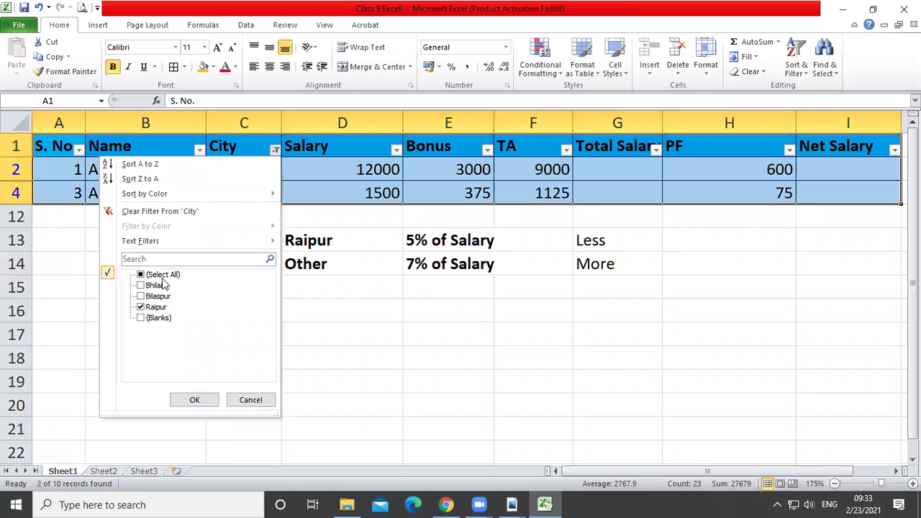
pyautogui.click(156, 278)
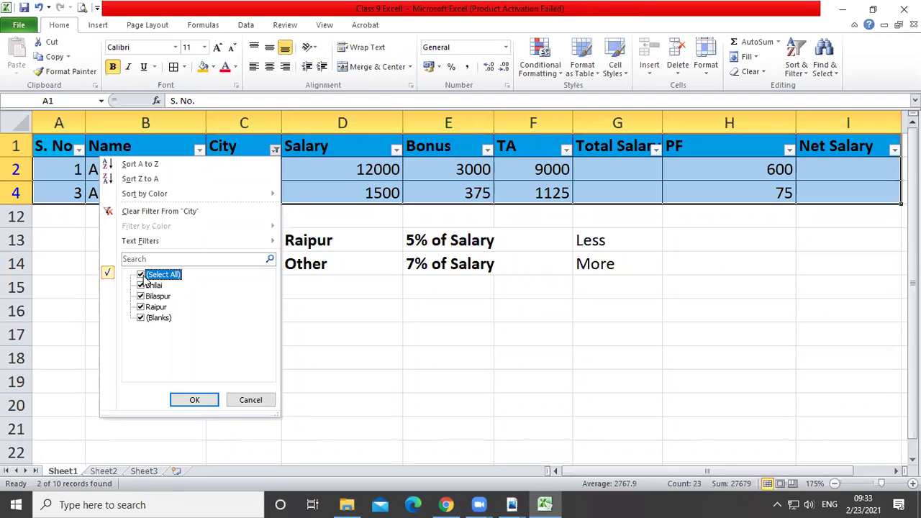
pyautogui.click(142, 276)
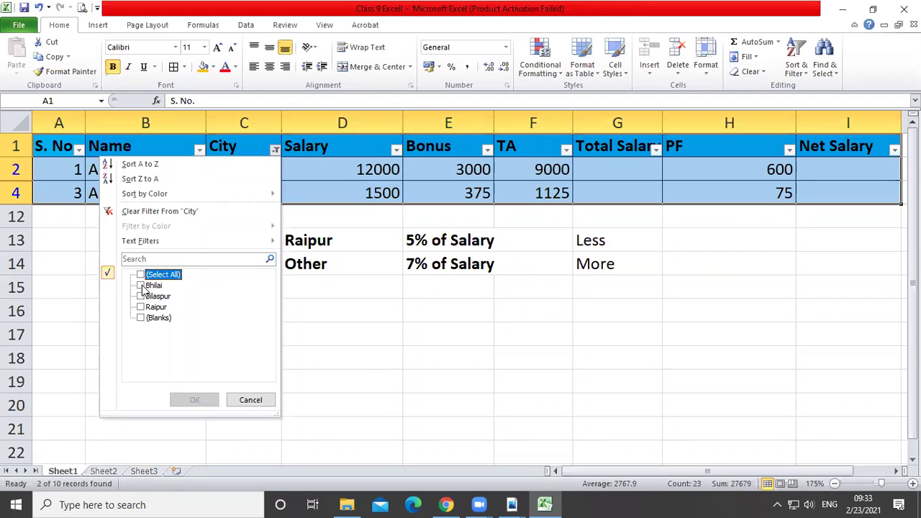
pyautogui.click(141, 286)
pyautogui.click(142, 307)
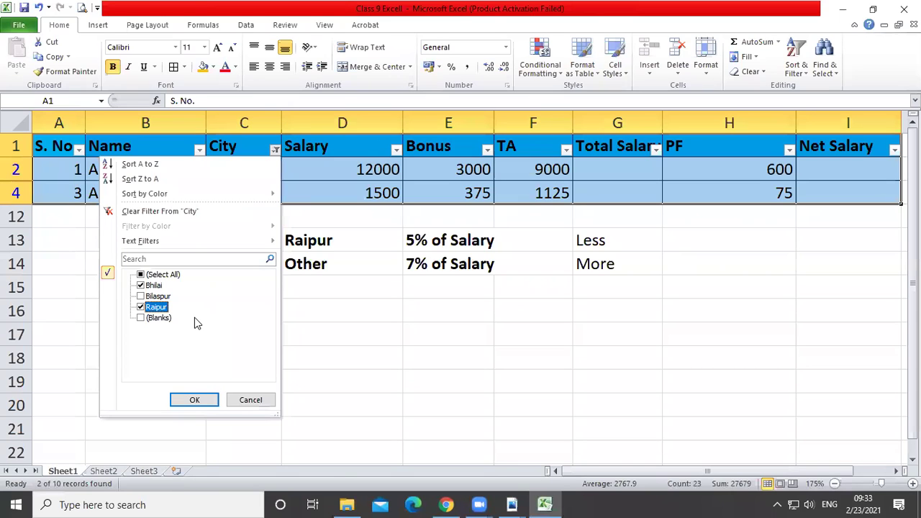
pyautogui.click(193, 400)
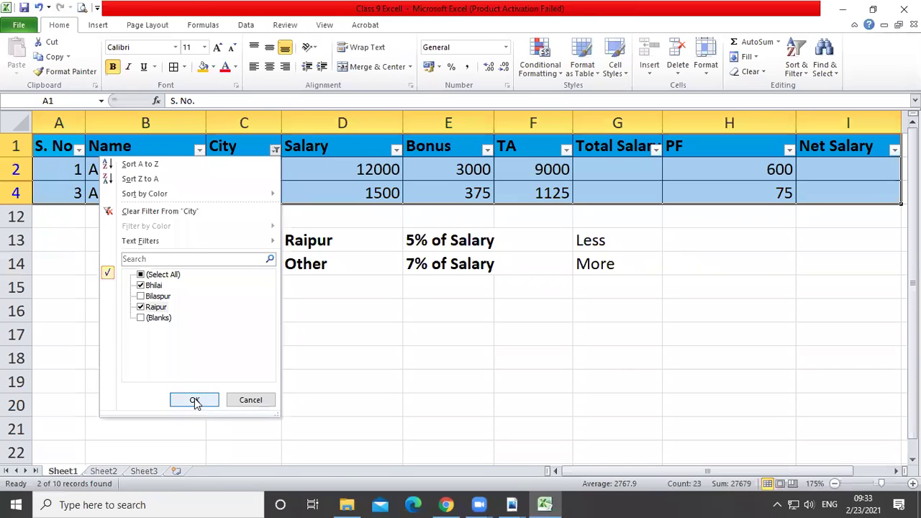
pyautogui.moveTo(248, 171); pyautogui.dragTo(247, 219)
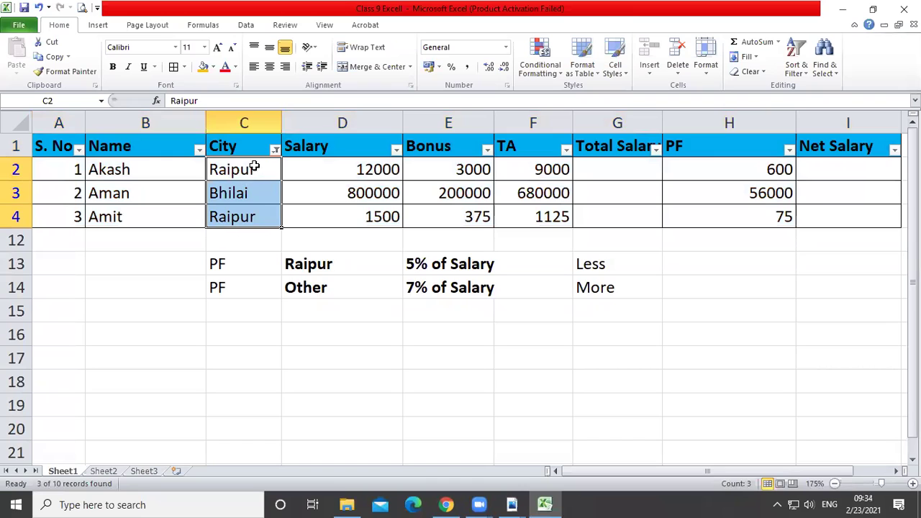
# Reset the City filter to show the records of all cities.
pyautogui.click(275, 149)
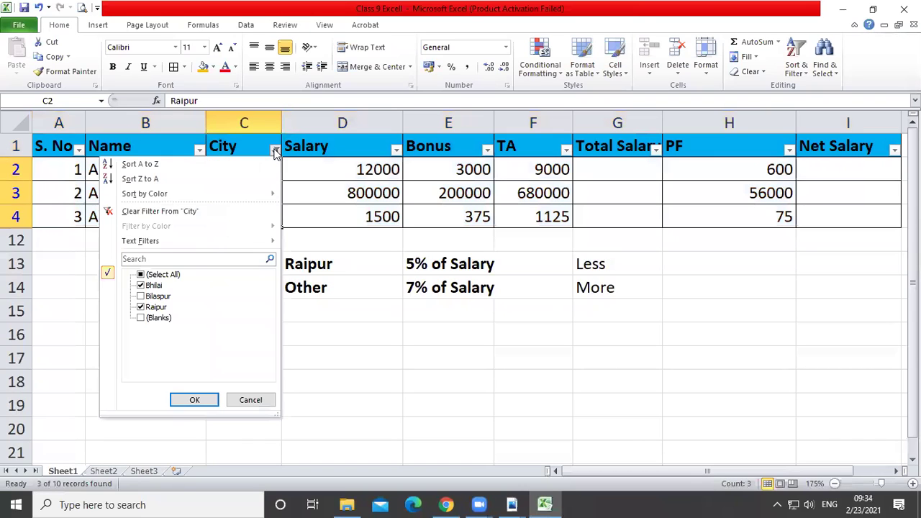
pyautogui.click(164, 276)
pyautogui.click(192, 399)
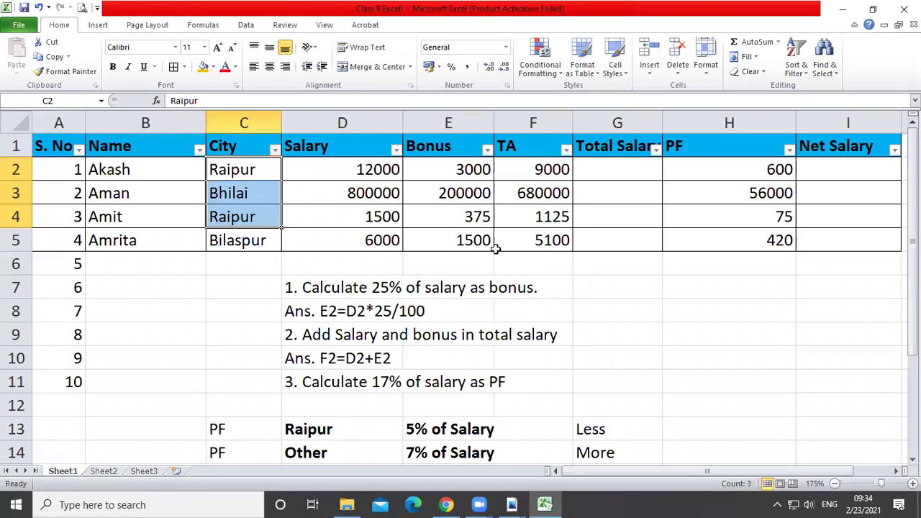
# Sort the city entries in C2:C5 from A to Z with the selection expanded, and select the serial numbers in A2:A5.
pyautogui.click(234, 244)
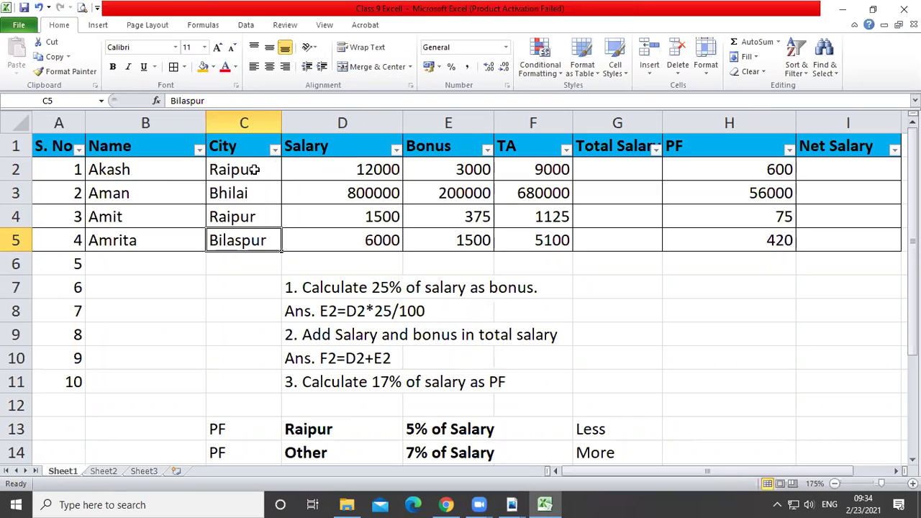
pyautogui.moveTo(247, 169); pyautogui.dragTo(246, 241)
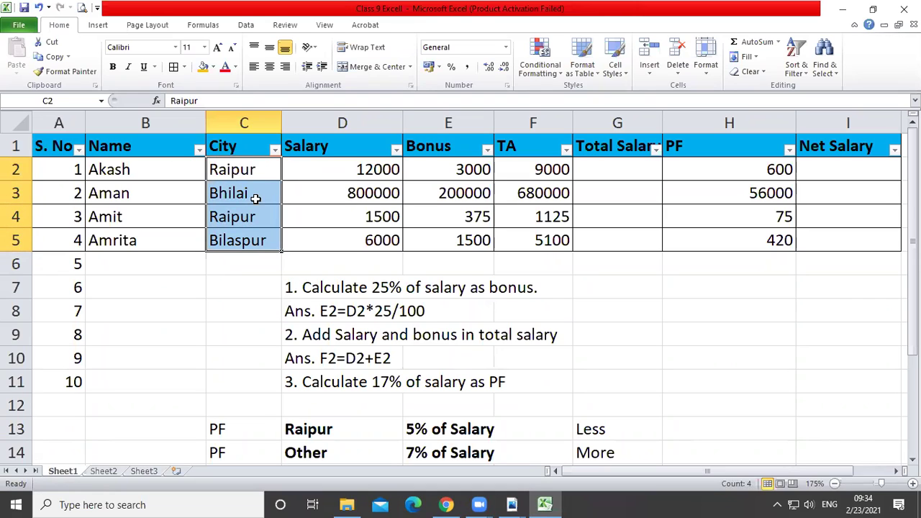
pyautogui.click(246, 217)
pyautogui.moveTo(249, 169); pyautogui.dragTo(245, 242)
pyautogui.click(796, 70)
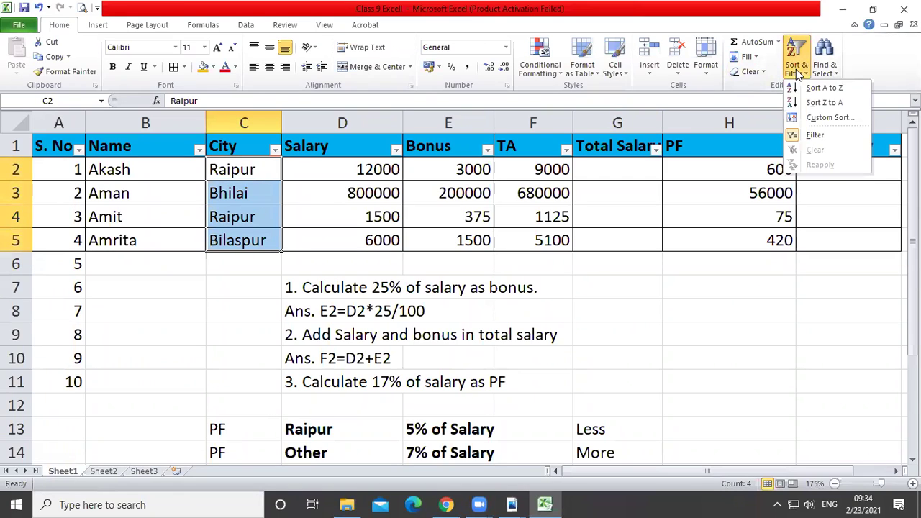
pyautogui.click(819, 88)
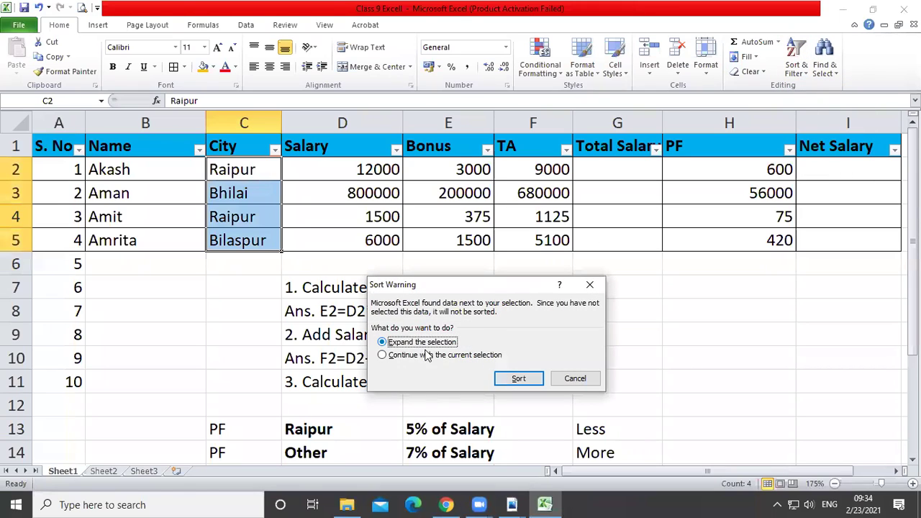
pyautogui.click(524, 378)
pyautogui.click(210, 203)
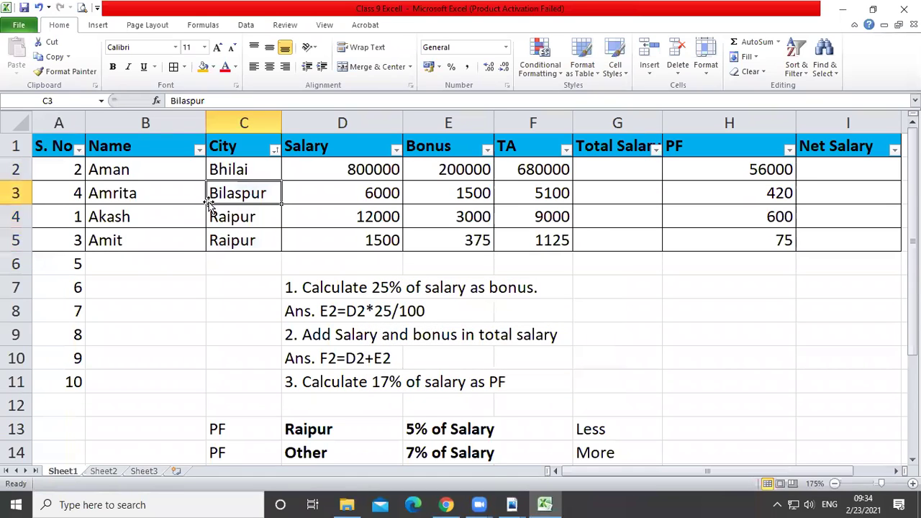
pyautogui.moveTo(242, 167); pyautogui.dragTo(243, 187)
pyautogui.click(241, 241)
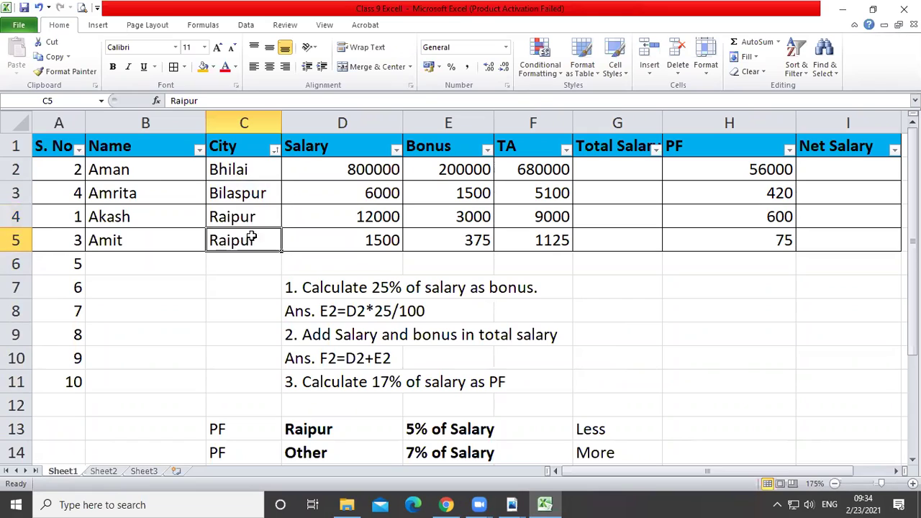
pyautogui.moveTo(54, 167); pyautogui.dragTo(54, 241)
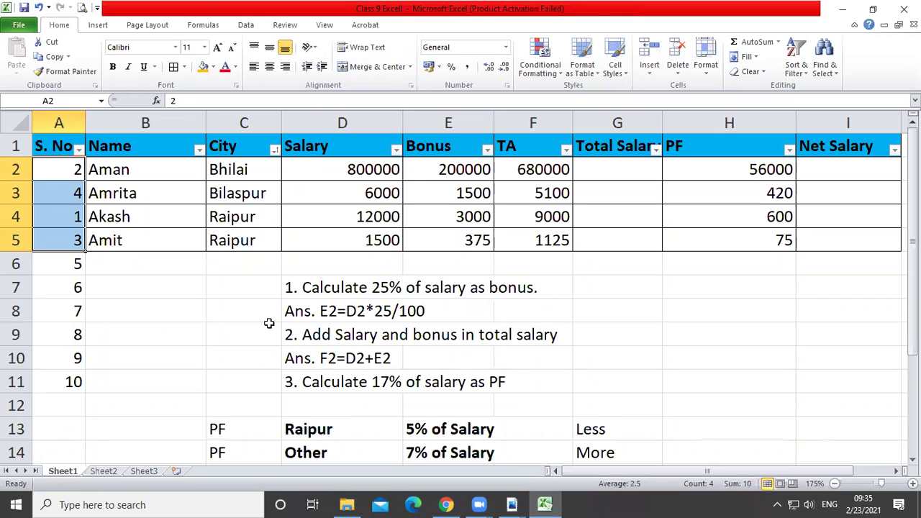
# Calculate the first record's total salary in G2 with the formula =SUM(D2:F2).
pyautogui.click(641, 305)
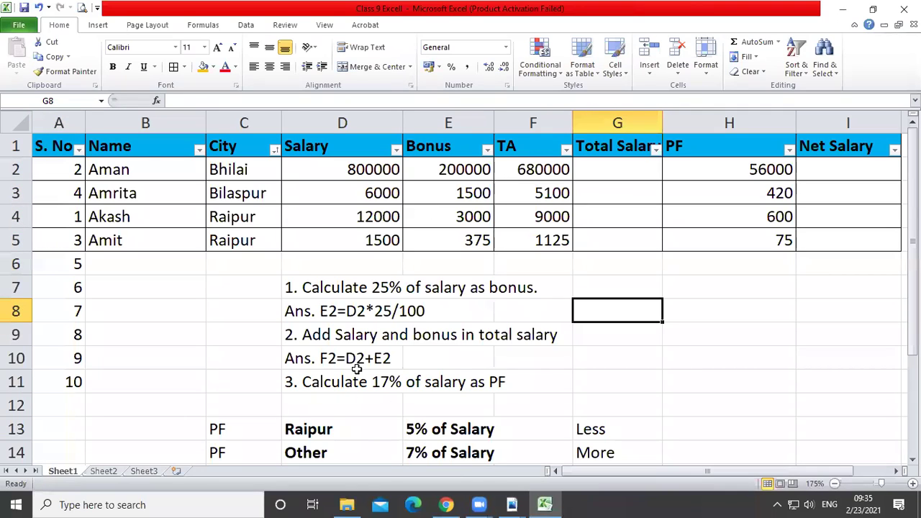
pyautogui.click(604, 175)
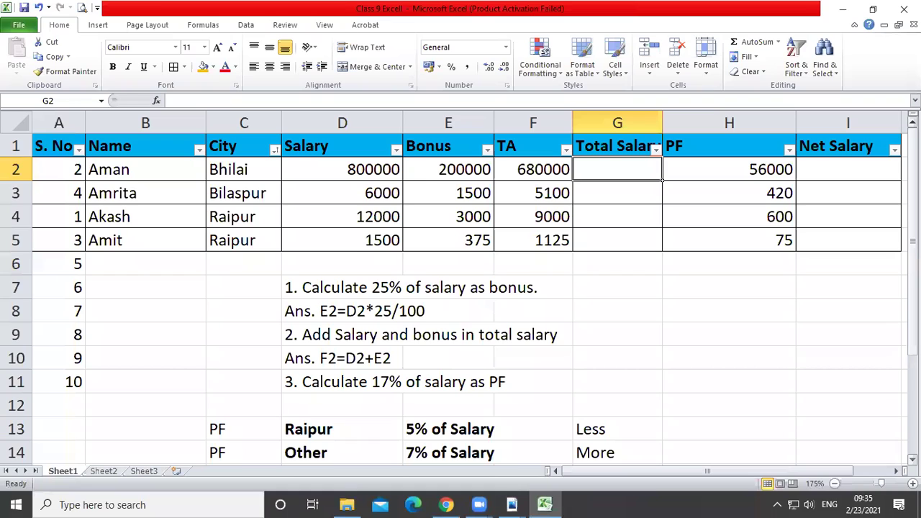
pyautogui.write('=su')
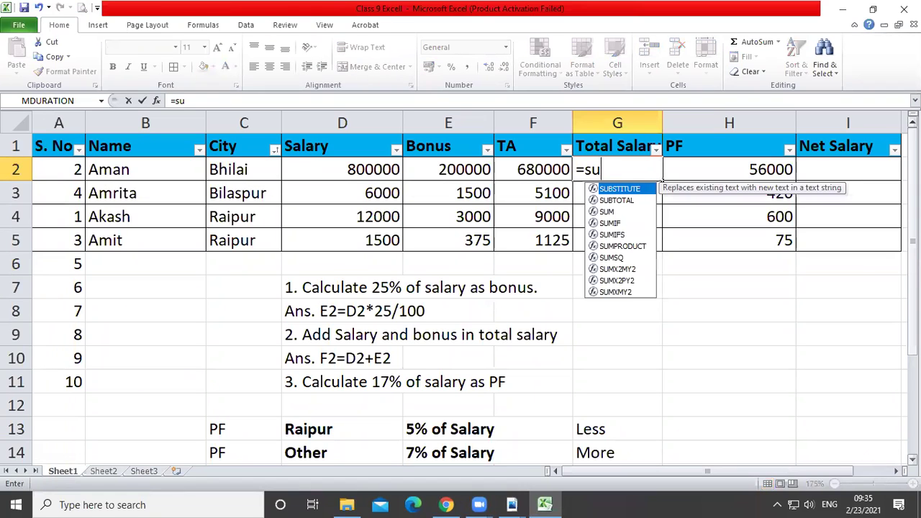
pyautogui.write('m(')
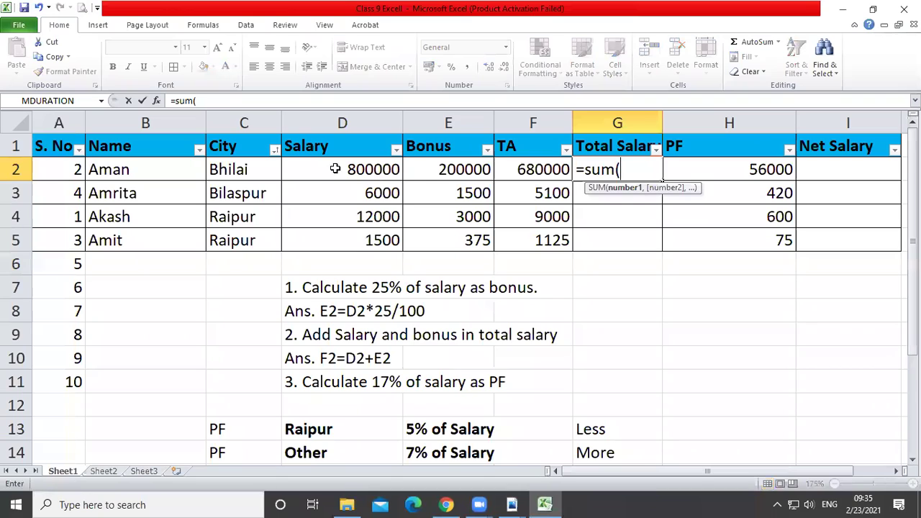
pyautogui.moveTo(335, 168); pyautogui.dragTo(521, 171)
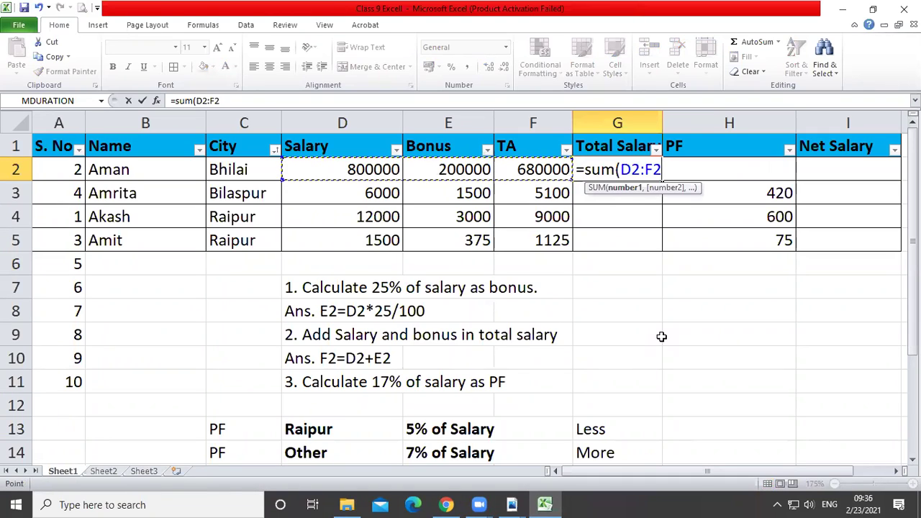
pyautogui.write(')')
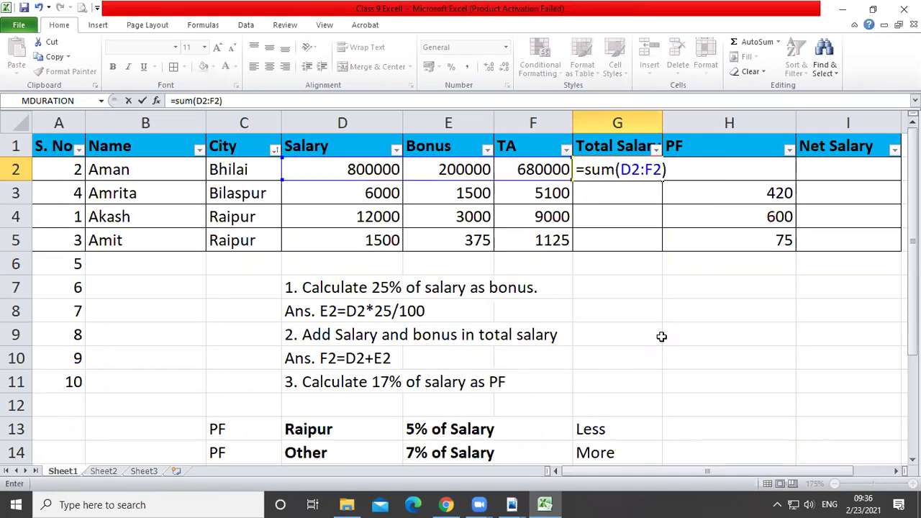
pyautogui.press('Return')
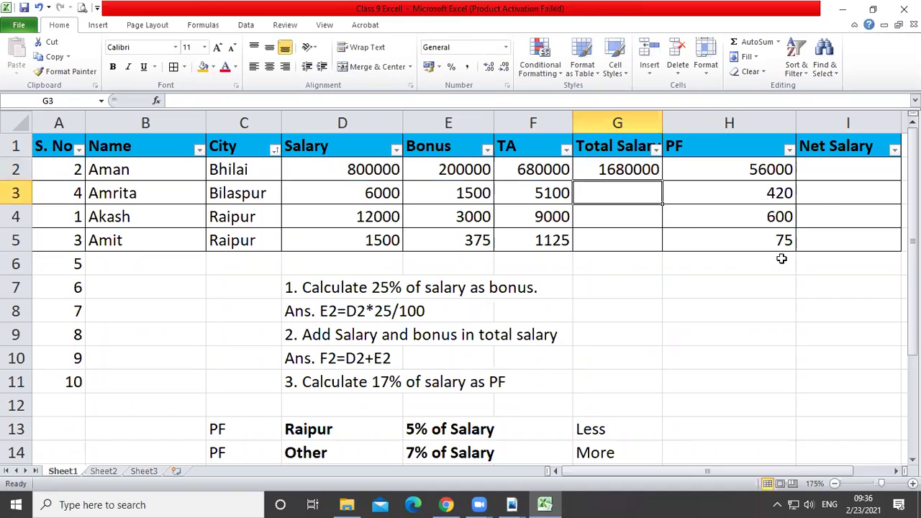
# Calculate the first record's net salary in I2 by subtracting PF from total salary with =G2-H2.
pyautogui.click(846, 159)
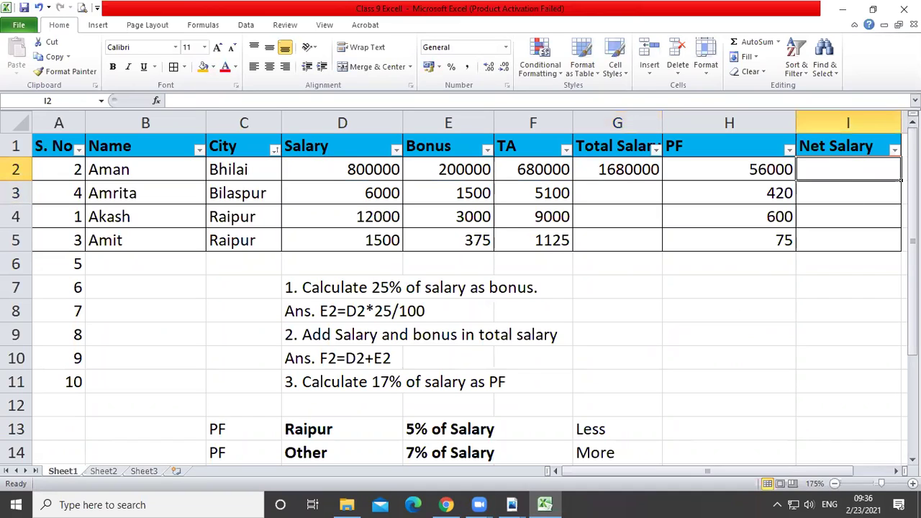
pyautogui.click(711, 166)
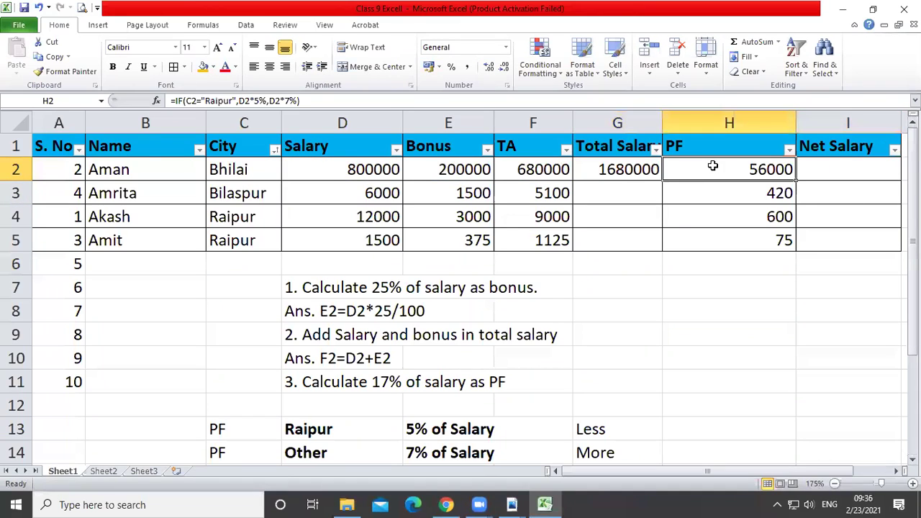
pyautogui.click(815, 170)
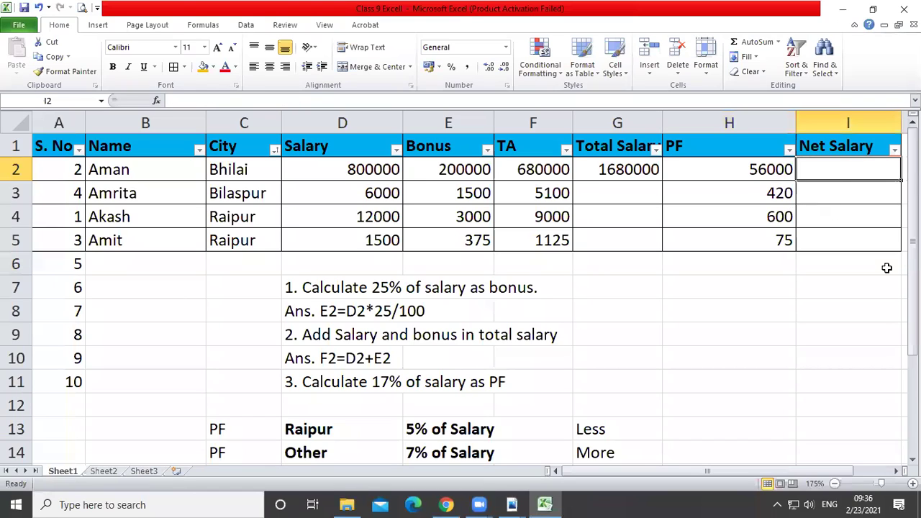
pyautogui.write('=')
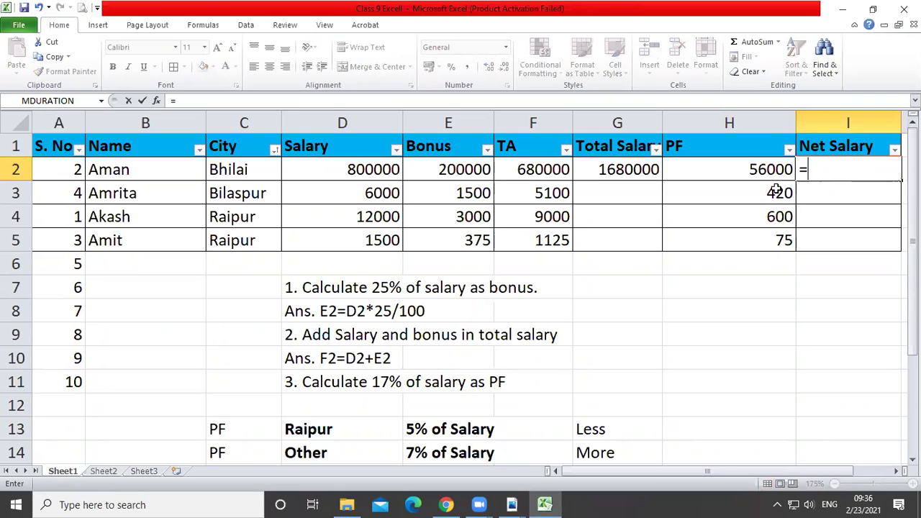
pyautogui.click(629, 178)
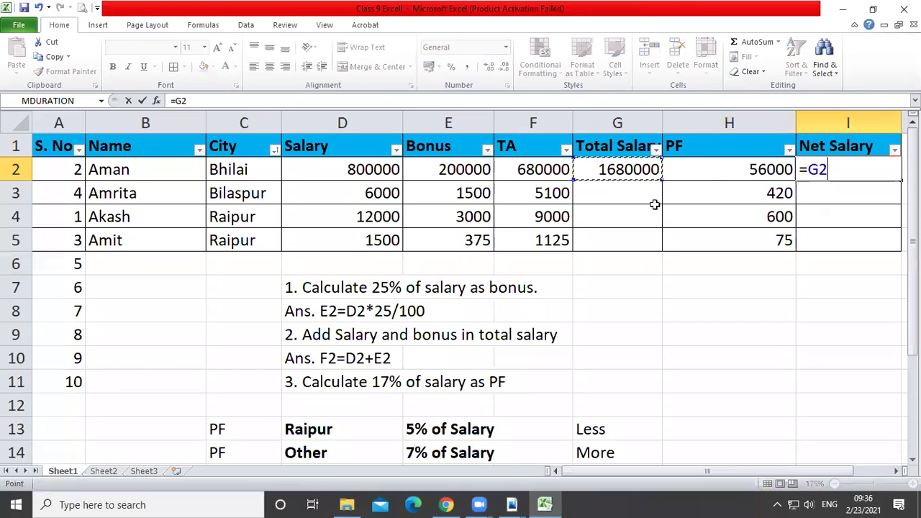
pyautogui.write('-')
pyautogui.click(729, 173)
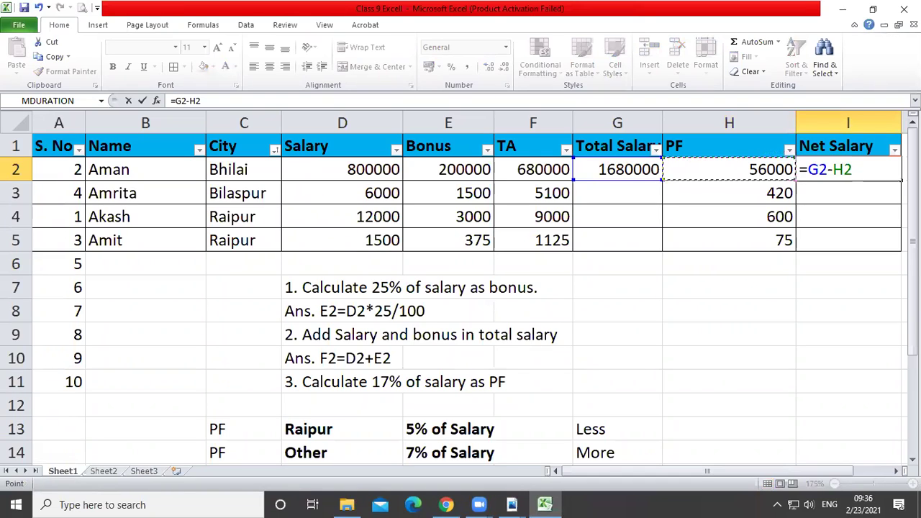
pyautogui.press('Return')
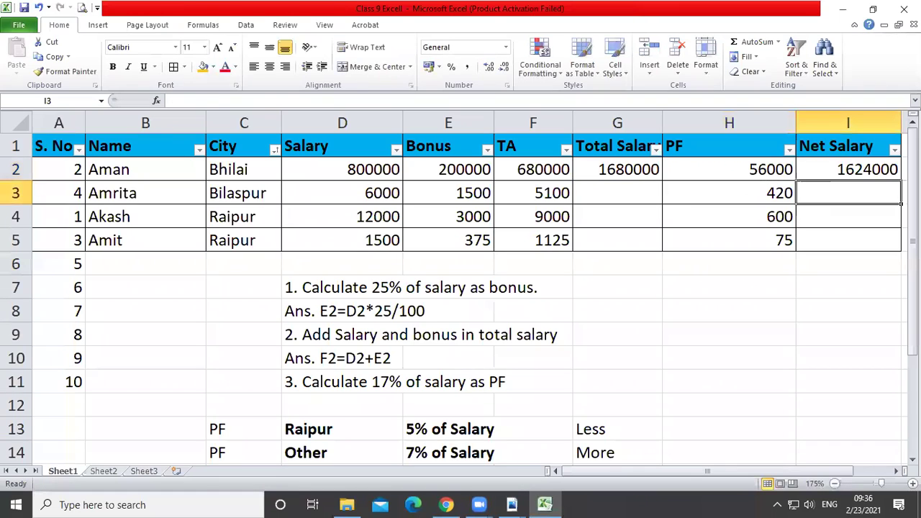
# Fill the net salary formula from I2 down to I5 and check the formula in I2.
pyautogui.click(885, 171)
pyautogui.moveTo(899, 181); pyautogui.dragTo(890, 245)
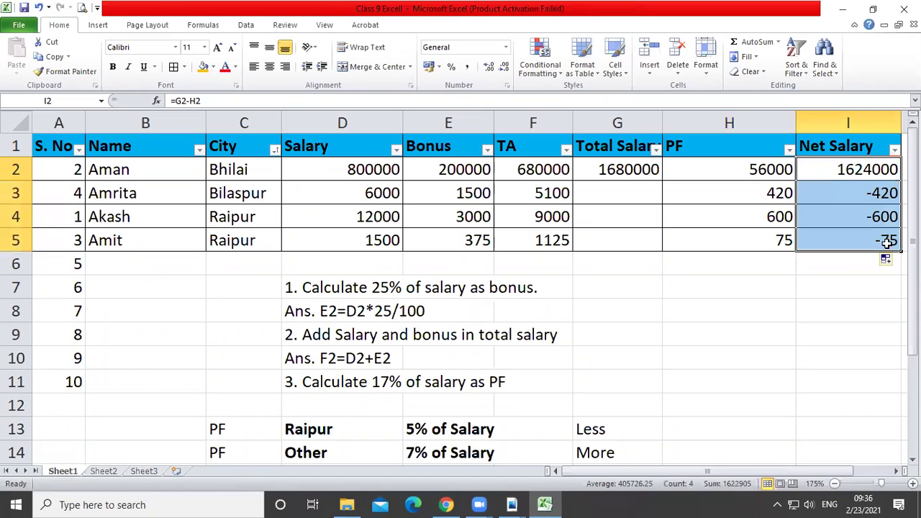
pyautogui.click(863, 191)
pyautogui.doubleClick(864, 169)
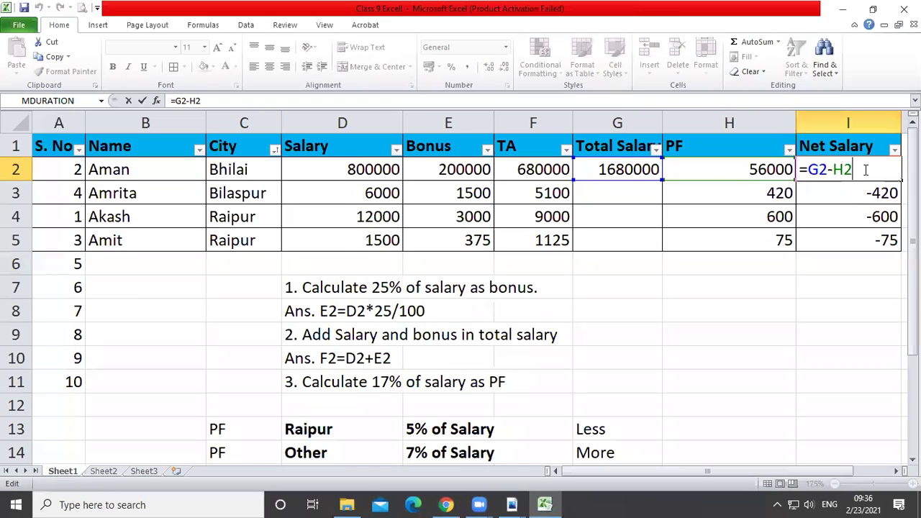
pyautogui.press('Return')
# Fill the total salary formula from G2 down to G5.
pyautogui.click(642, 177)
pyautogui.moveTo(662, 181); pyautogui.dragTo(663, 249)
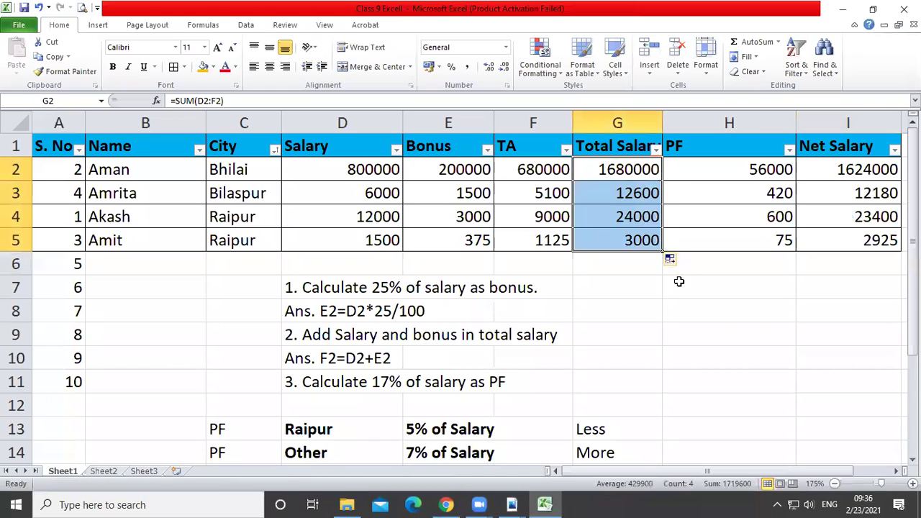
pyautogui.click(763, 306)
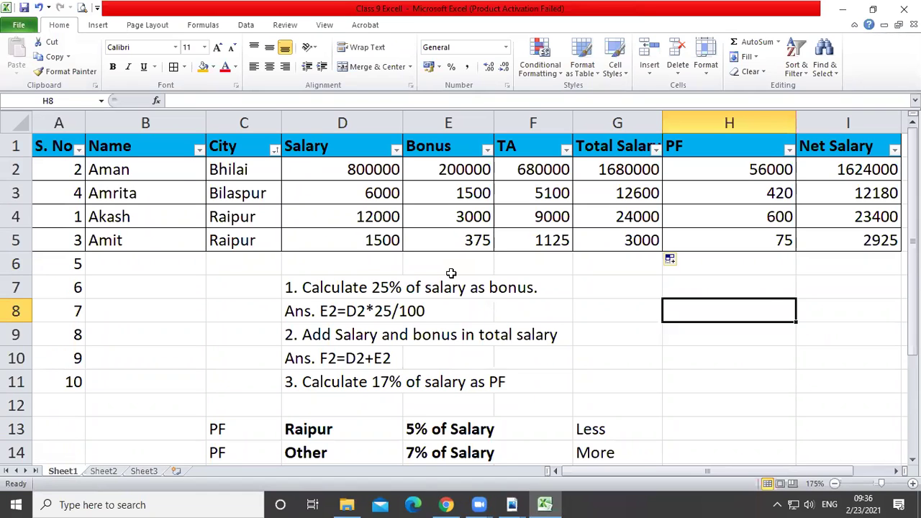
# Switch to the textbook PDF in Adobe Acrobat and read the Activity Zone exercise on HRA, Gross Salary, ESI and Net Salary.
pyautogui.click(512, 505)
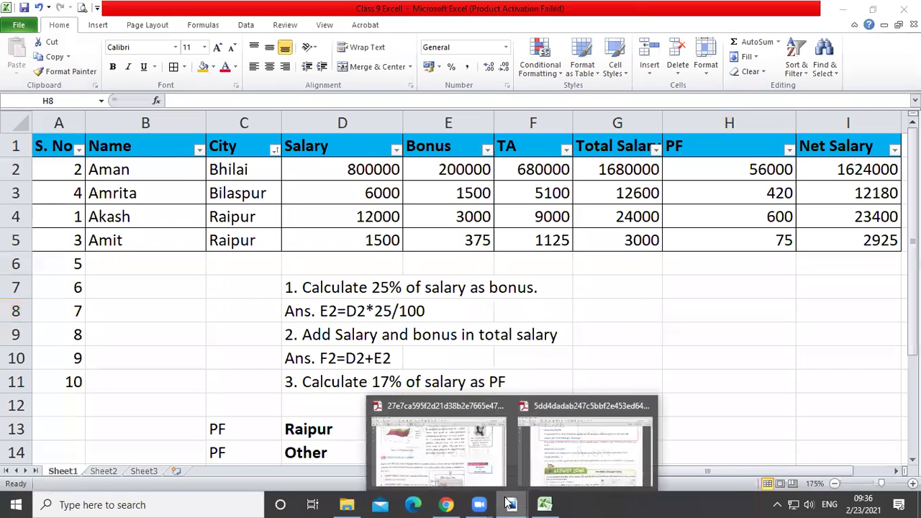
pyautogui.click(564, 463)
pyautogui.scroll(-3, 499, 400)
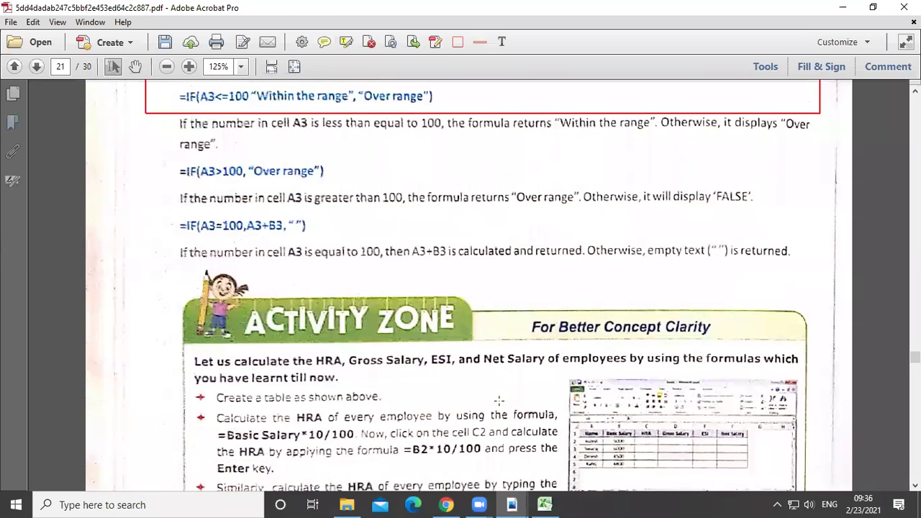
pyautogui.scroll(-5, 498, 400)
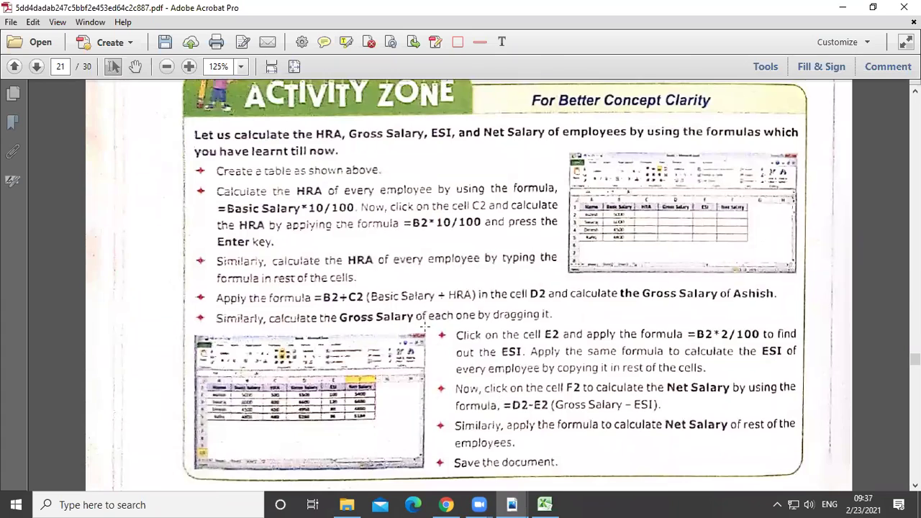
pyautogui.scroll(-6, 397, 290)
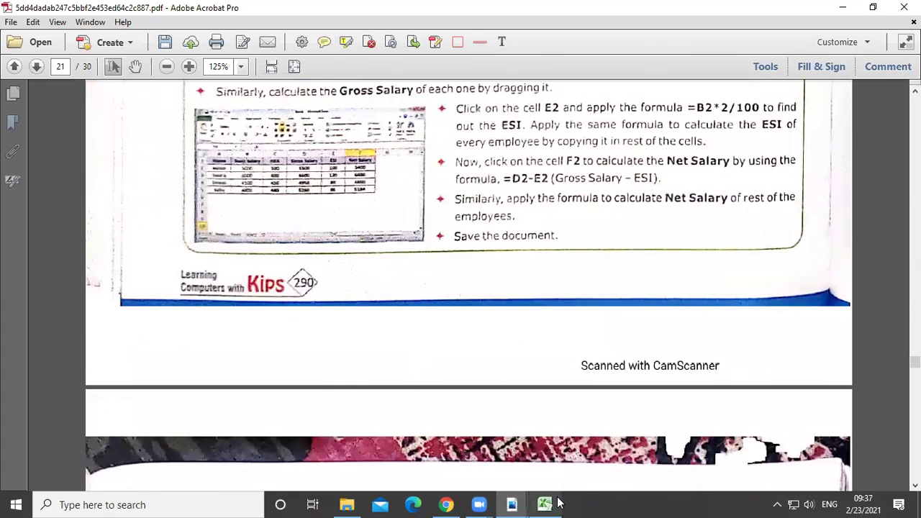
# Return to Excel and bring the class 9 B workbook to the front, maximized.
pyautogui.click(547, 504)
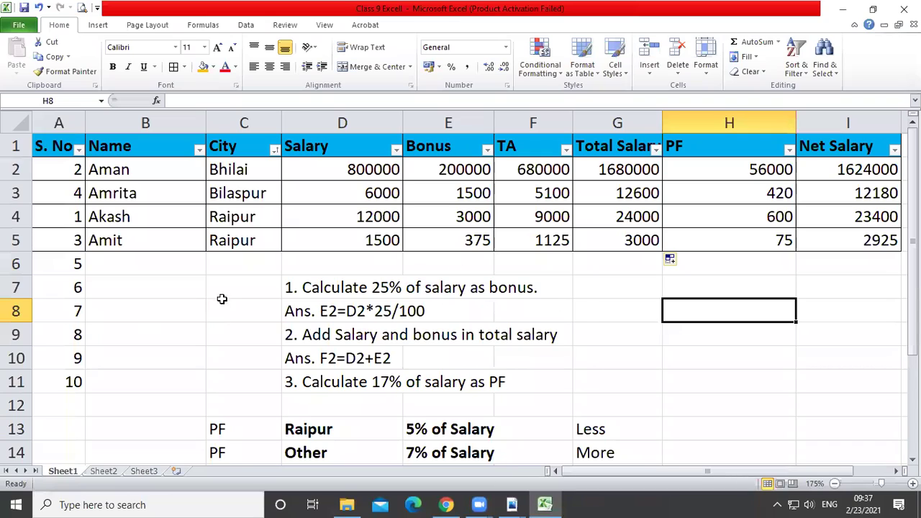
pyautogui.moveTo(63, 263); pyautogui.dragTo(260, 426)
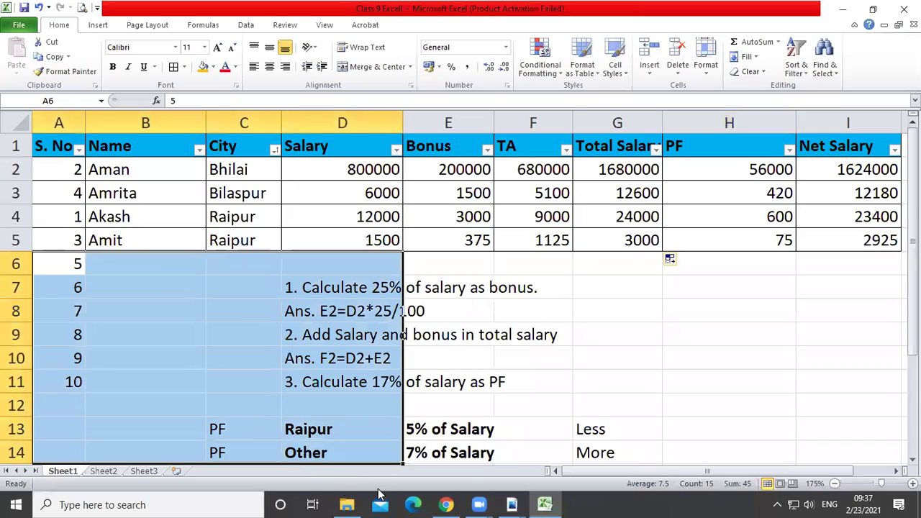
pyautogui.click(546, 503)
pyautogui.click(545, 504)
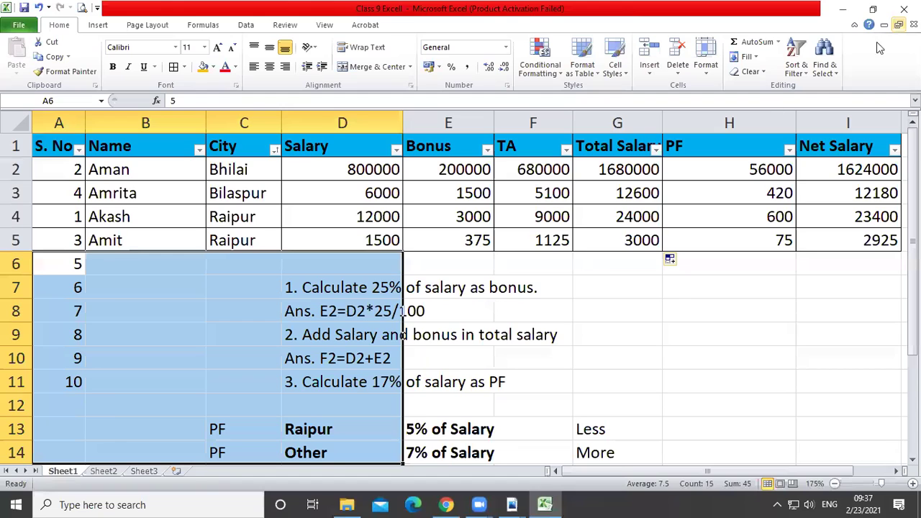
pyautogui.click(898, 24)
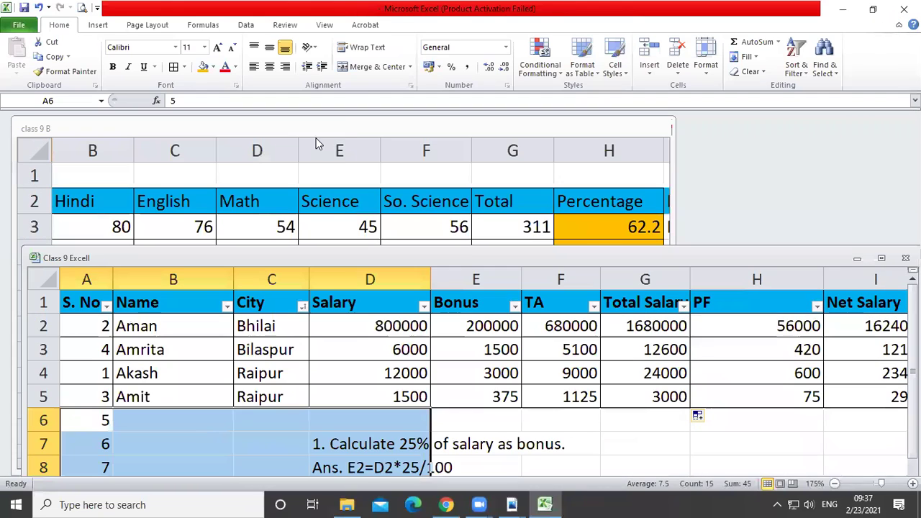
pyautogui.doubleClick(345, 127)
pyautogui.click(485, 307)
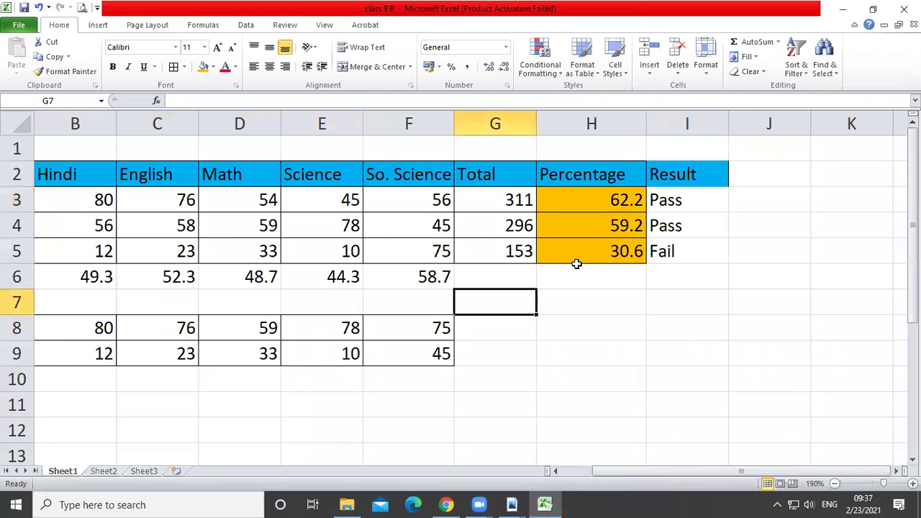
# Insert a 2-D clustered column chart from the student names and subject marks in A2:F5.
pyautogui.moveTo(66, 175); pyautogui.dragTo(511, 250)
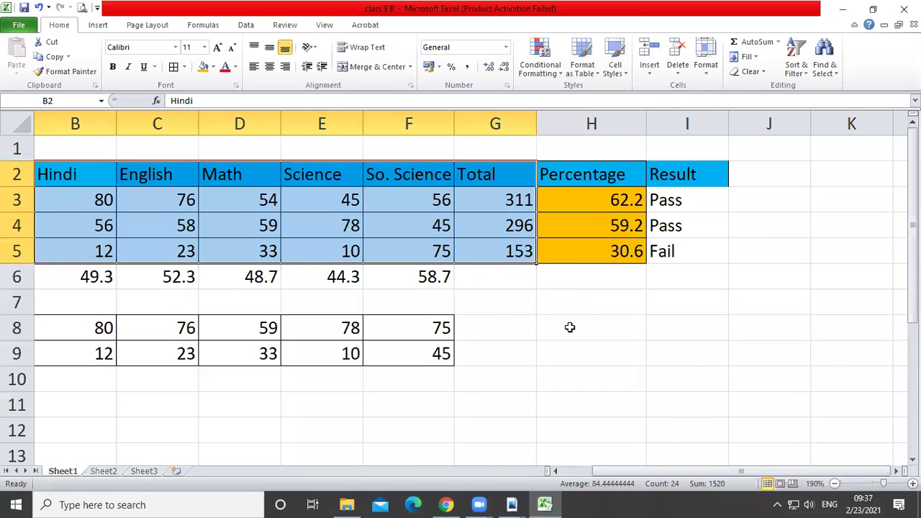
pyautogui.scroll(-6, 562, 325)
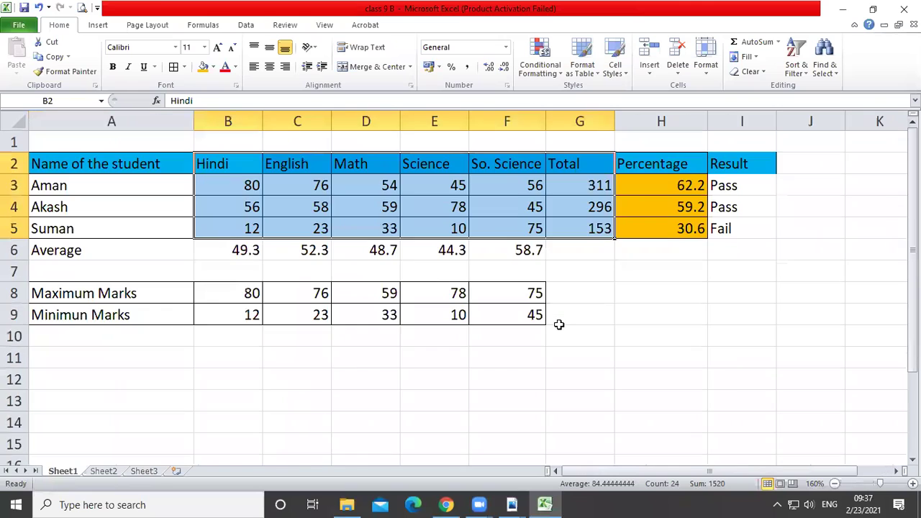
pyautogui.click(324, 364)
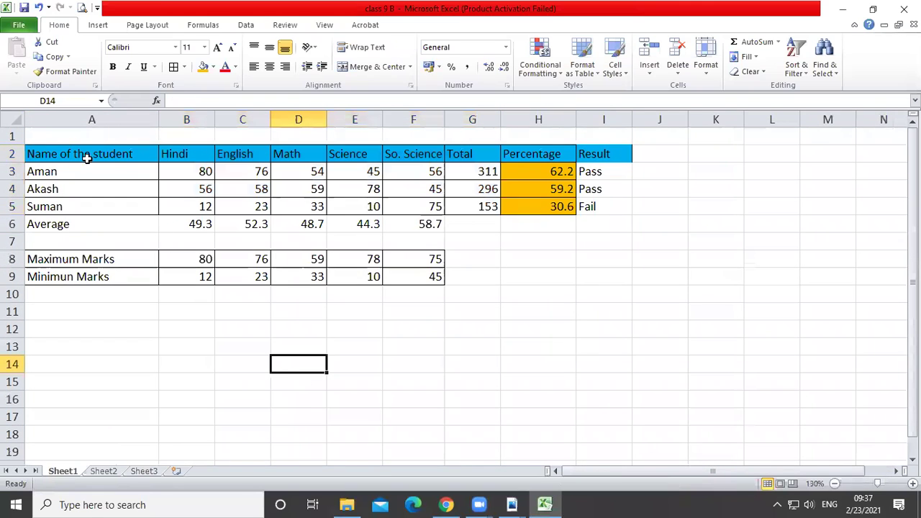
pyautogui.moveTo(79, 152); pyautogui.dragTo(427, 205)
pyautogui.click(320, 170)
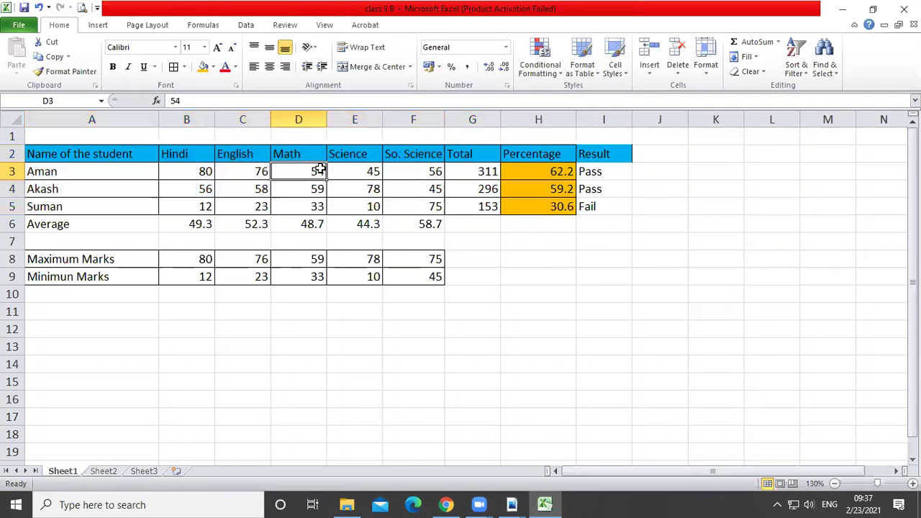
pyautogui.moveTo(88, 153); pyautogui.dragTo(425, 208)
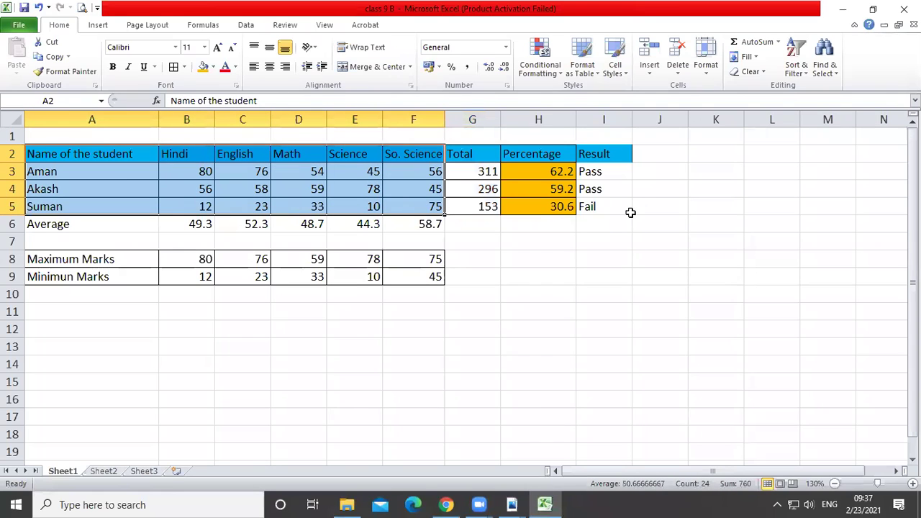
pyautogui.click(96, 26)
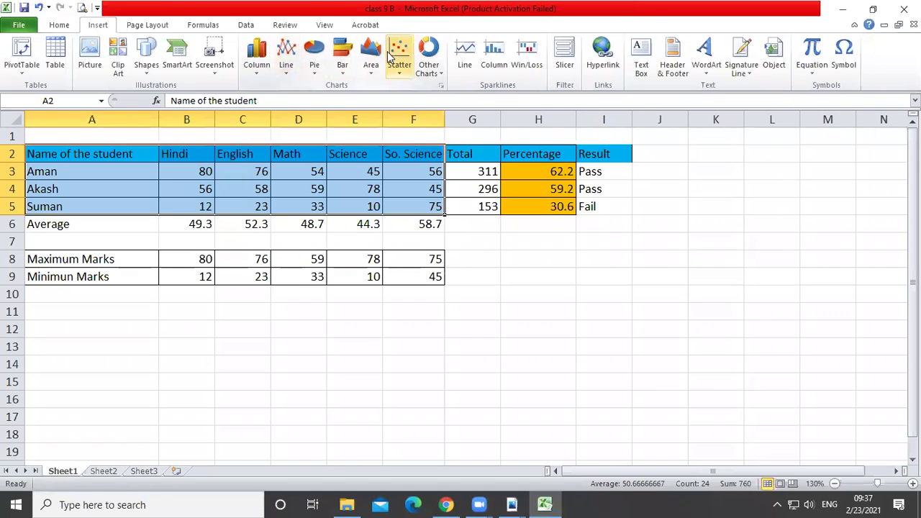
pyautogui.click(256, 71)
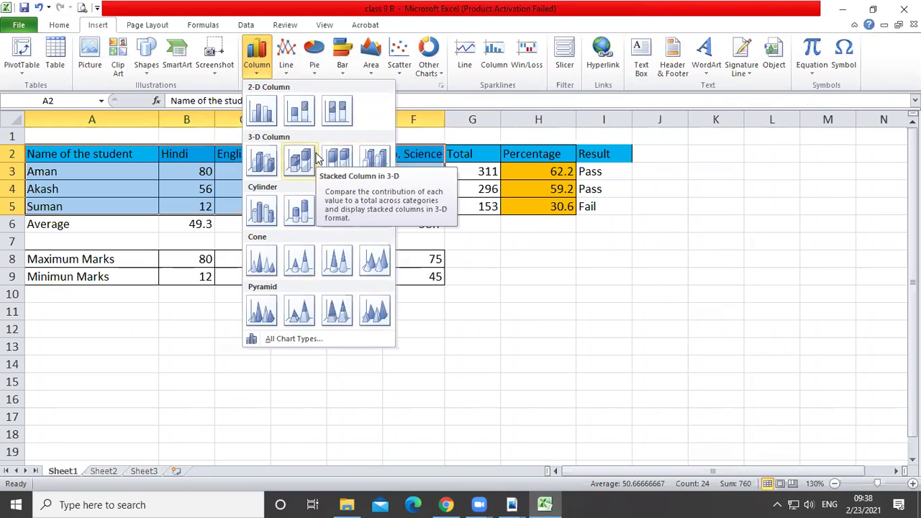
pyautogui.click(263, 115)
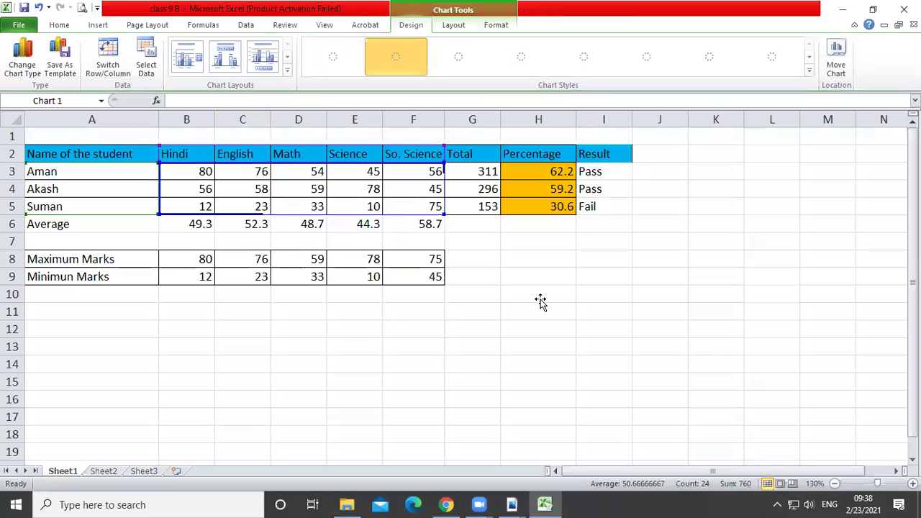
# Shrink the column chart and place it directly below the Minimun Marks row, spanning about columns B to H and rows 10 to 21.
pyautogui.moveTo(650, 226); pyautogui.dragTo(795, 259)
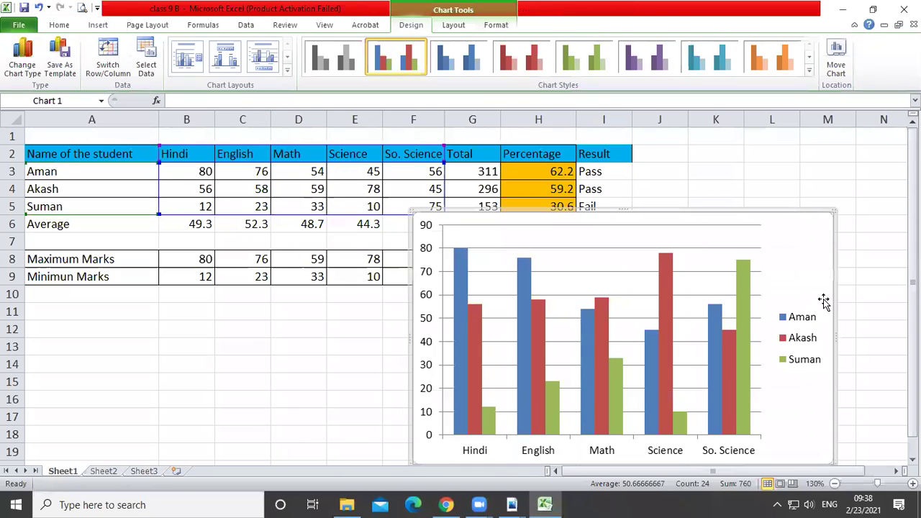
pyautogui.scroll(-1, 823, 301)
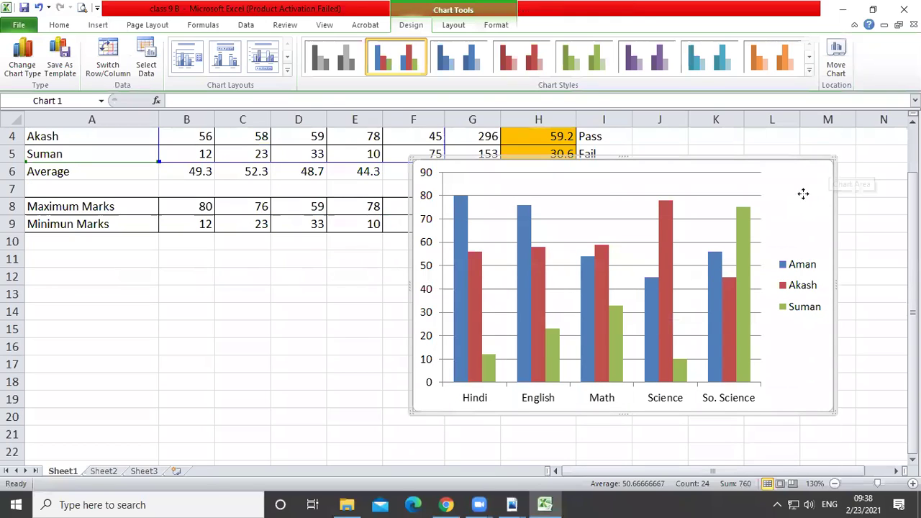
pyautogui.moveTo(832, 160); pyautogui.dragTo(772, 213)
pyautogui.moveTo(740, 259); pyautogui.dragTo(512, 288)
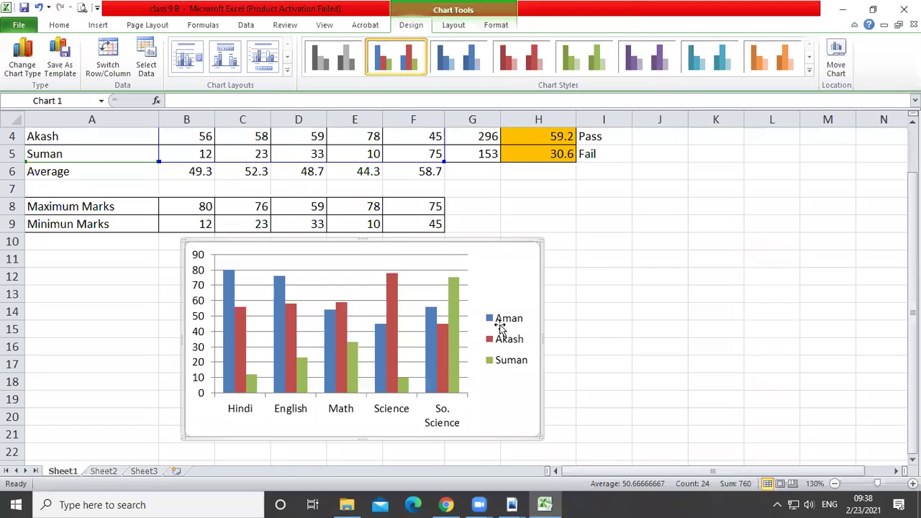
# Examine each student's data series in the column chart in turn and compare the chart with the marks table.
pyautogui.click(431, 342)
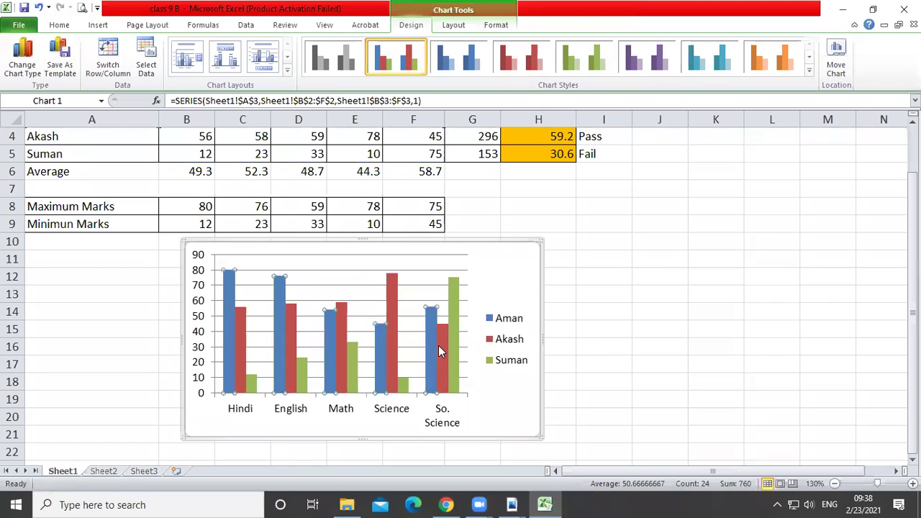
pyautogui.click(441, 346)
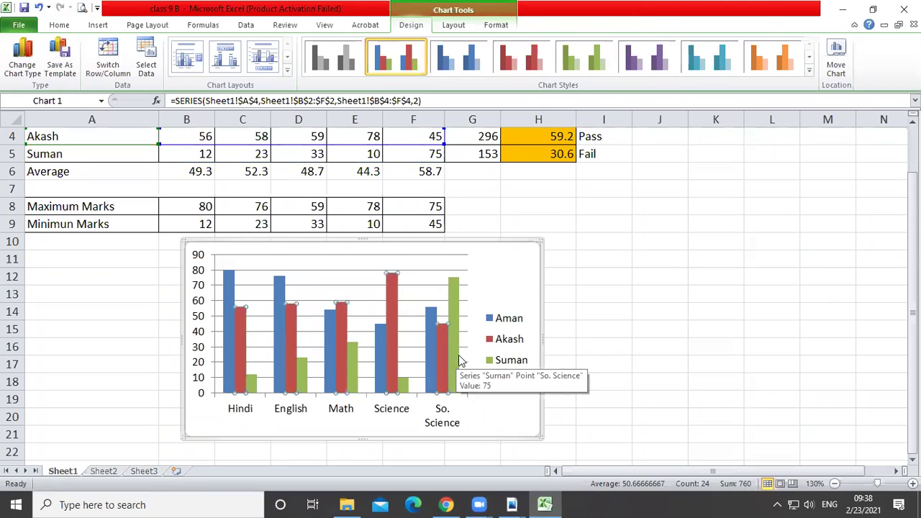
pyautogui.click(455, 356)
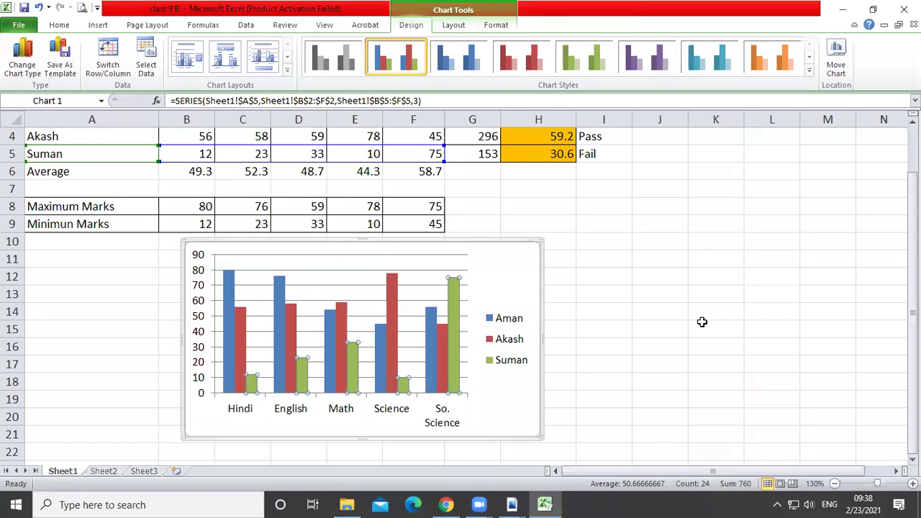
pyautogui.scroll(1, 697, 309)
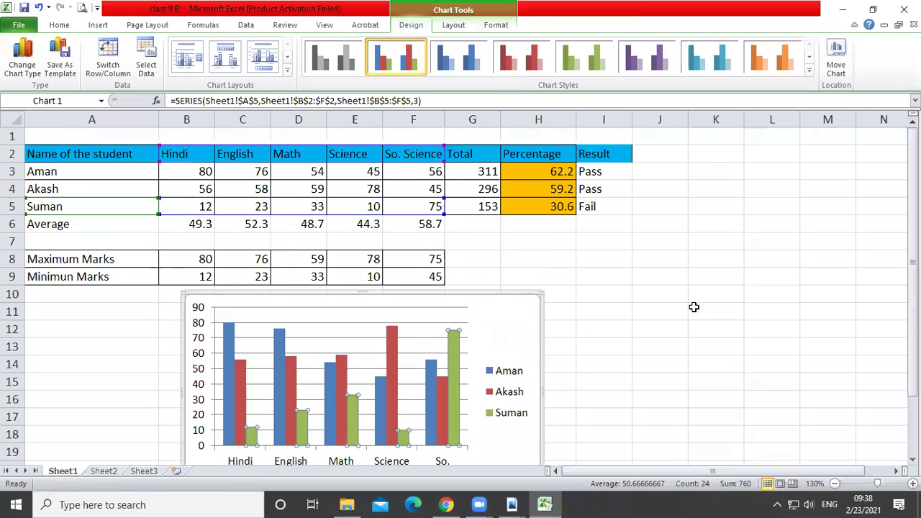
pyautogui.scroll(-1, 692, 308)
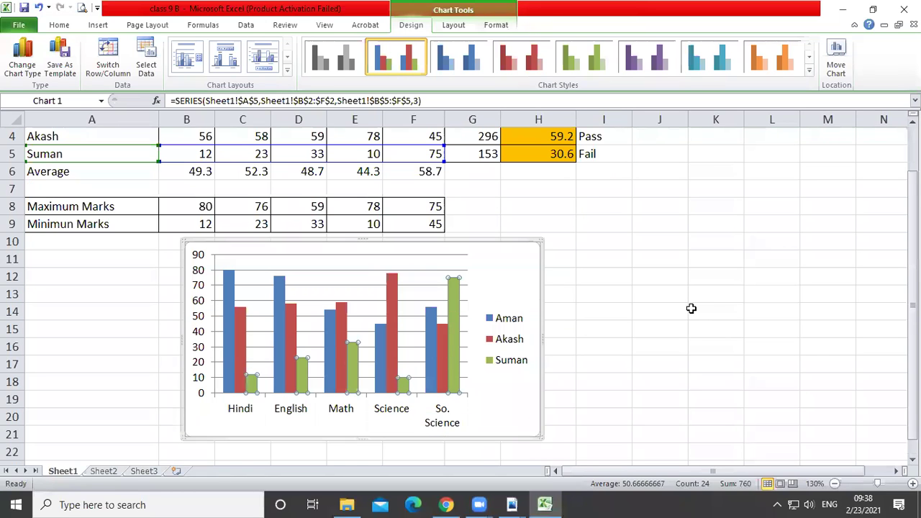